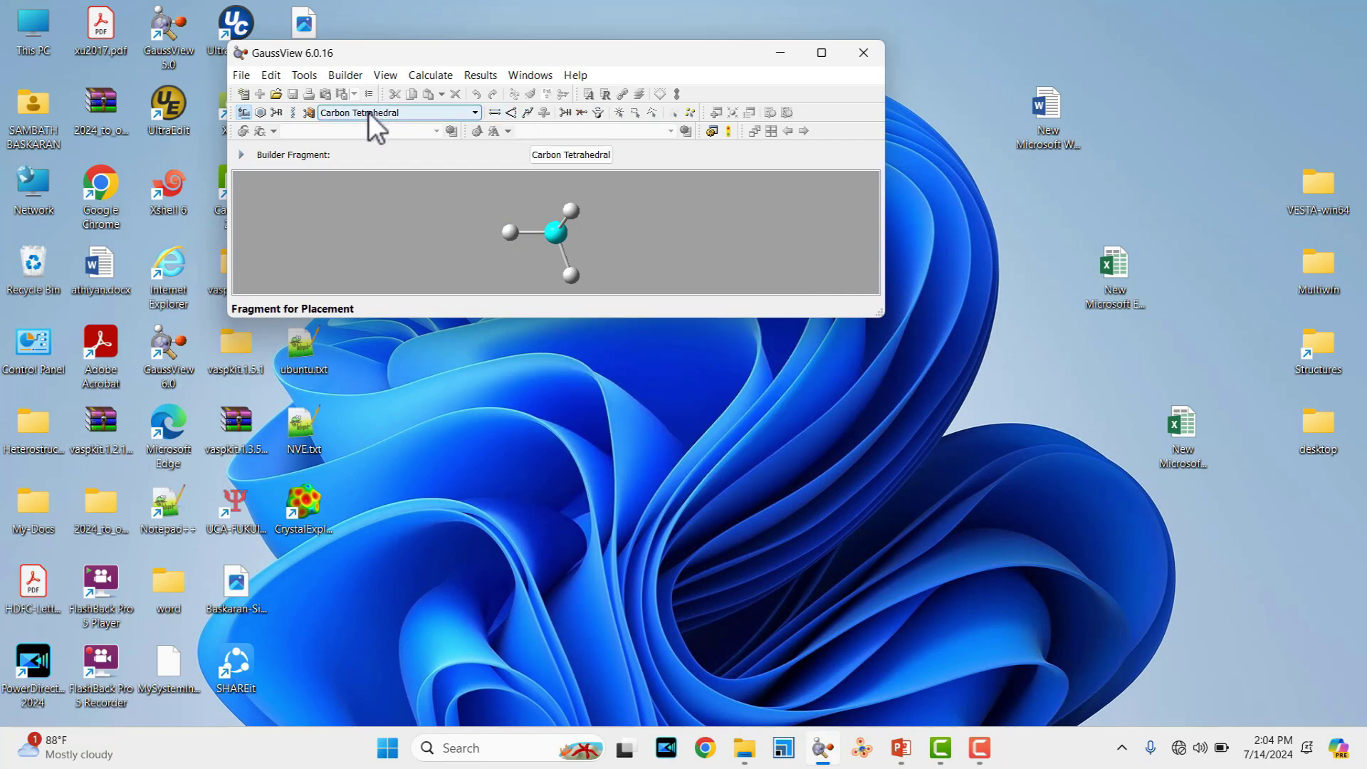
# - Create a new molecule group and place an Oxygen Tetravalent (S-S-LP-LP) fragment in it as a water molecule
pyautogui.click(243, 94)
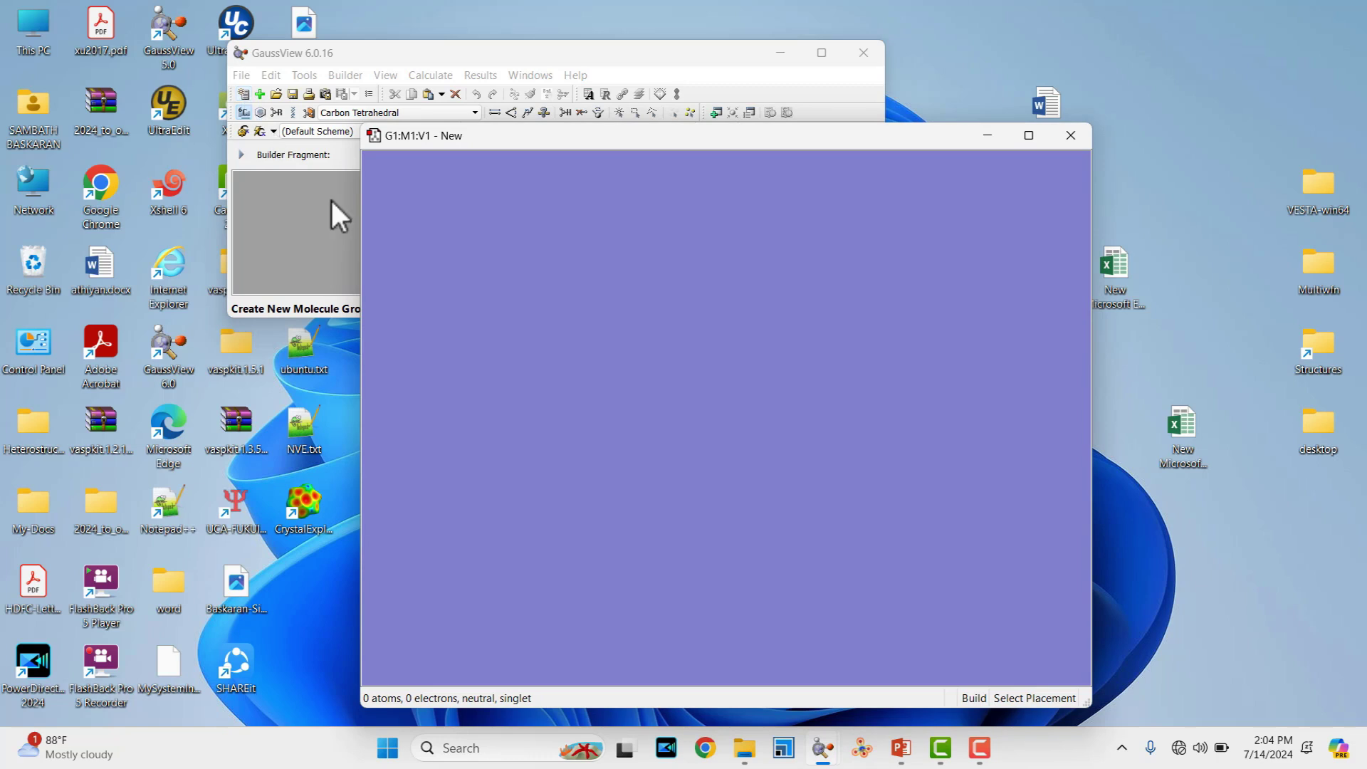
pyautogui.moveTo(562, 143); pyautogui.dragTo(826, 124)
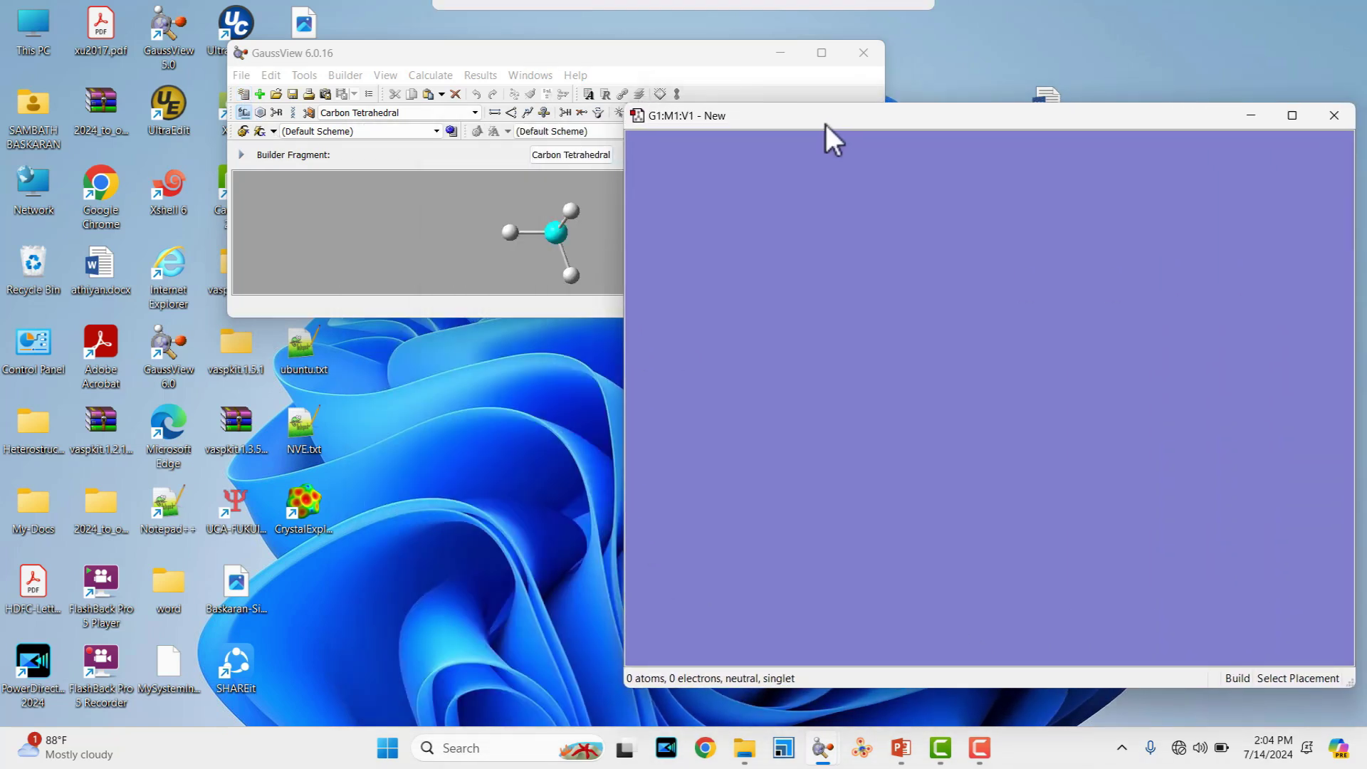
pyautogui.click(243, 112)
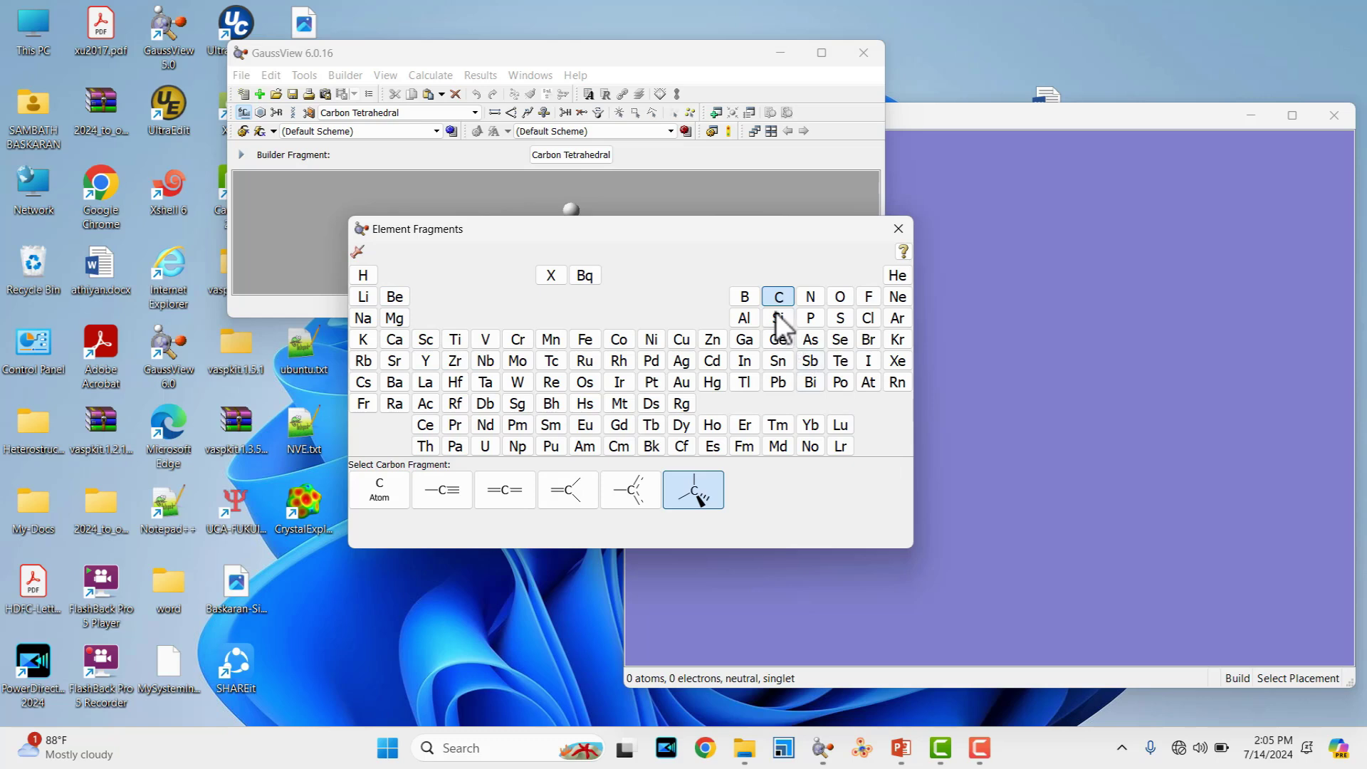
pyautogui.moveTo(694, 229); pyautogui.dragTo(476, 179)
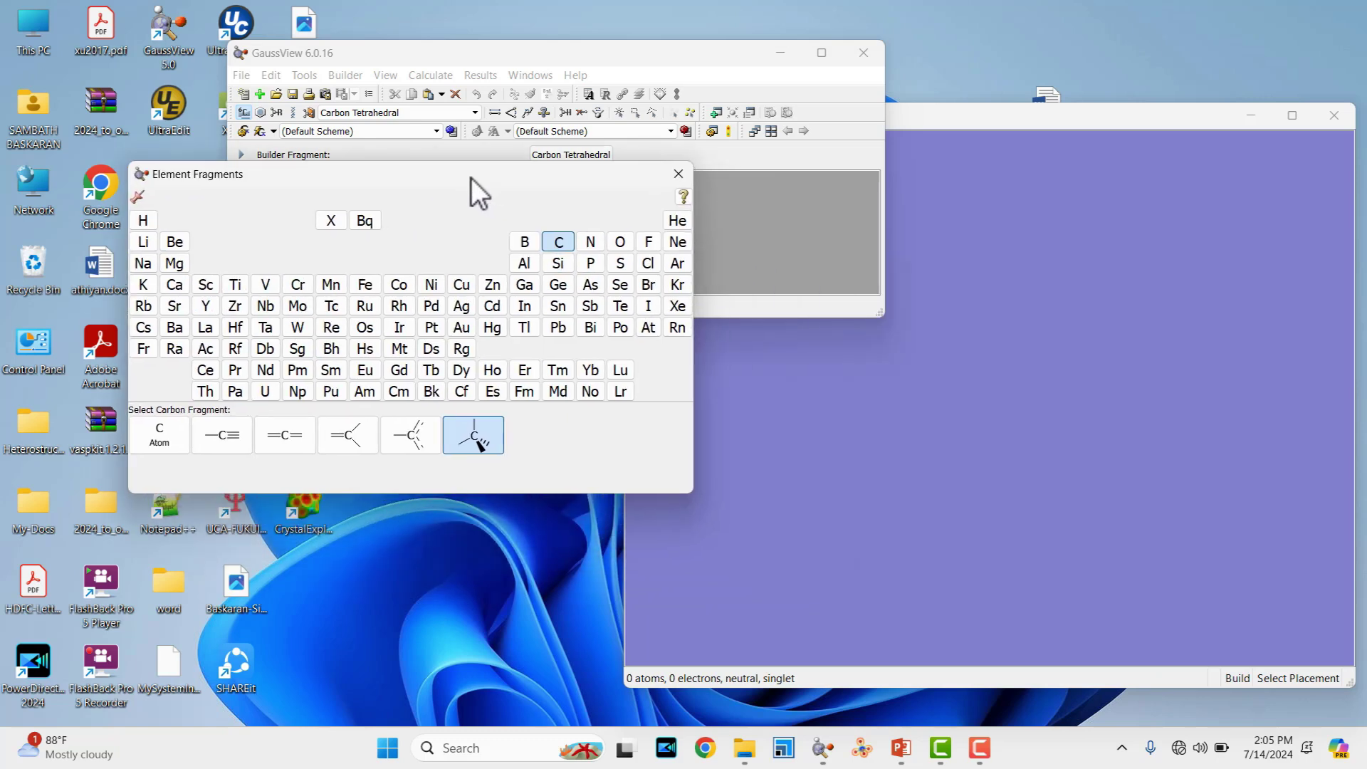
pyautogui.click(620, 243)
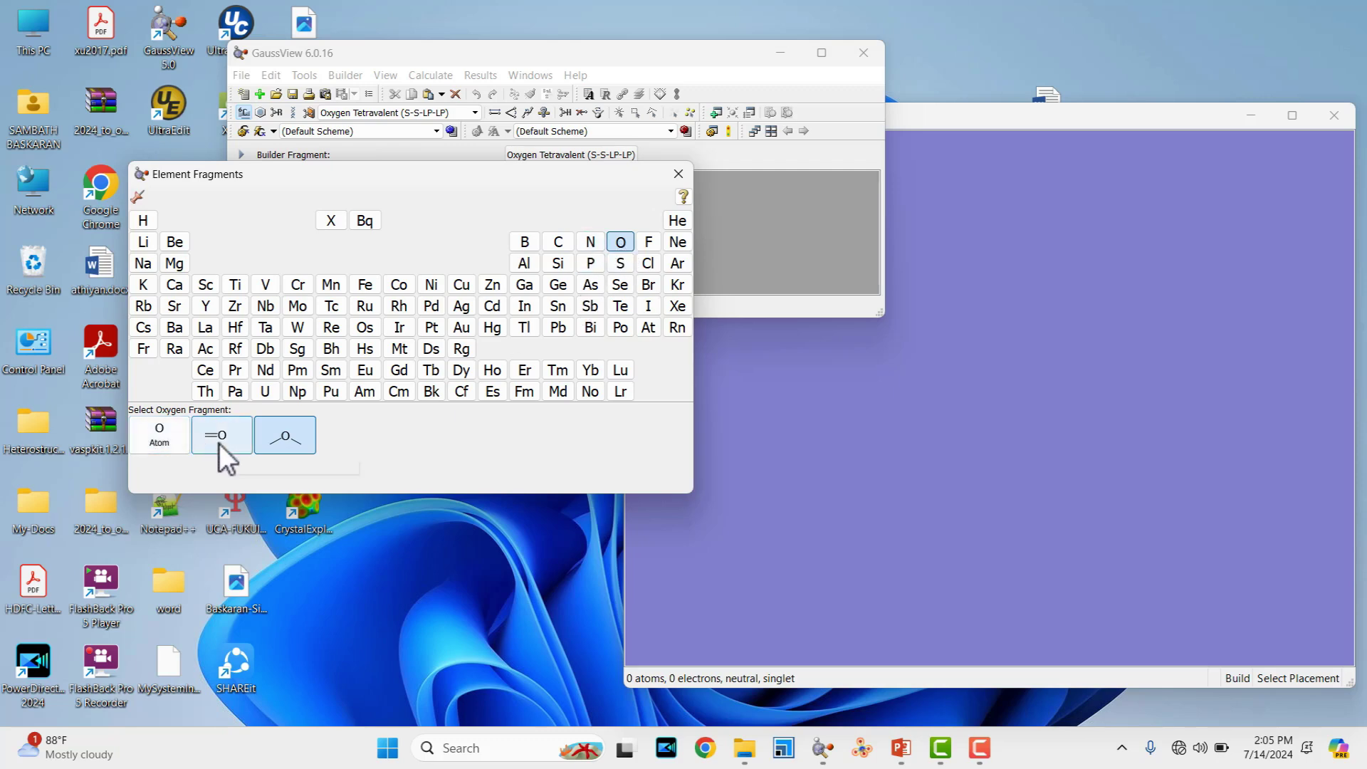
pyautogui.click(292, 439)
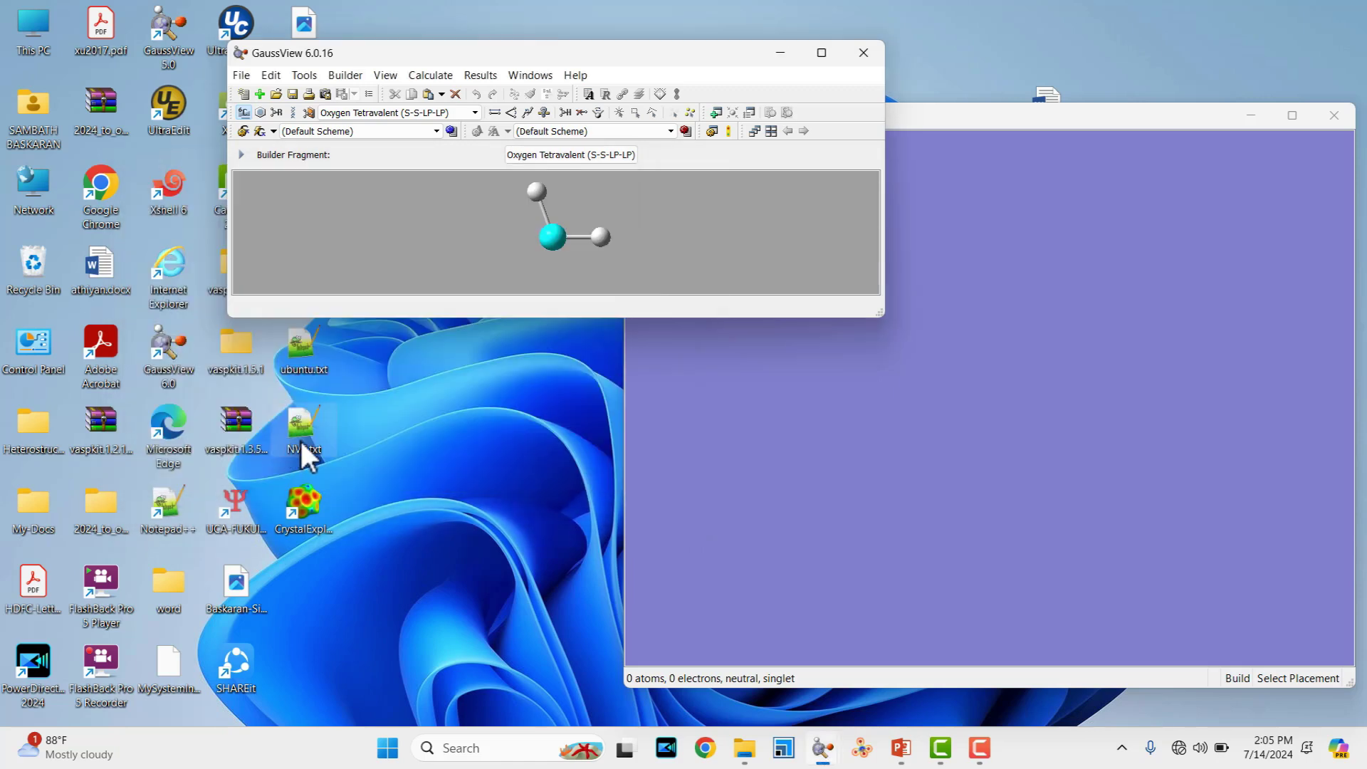
pyautogui.click(993, 406)
pyautogui.click(993, 405)
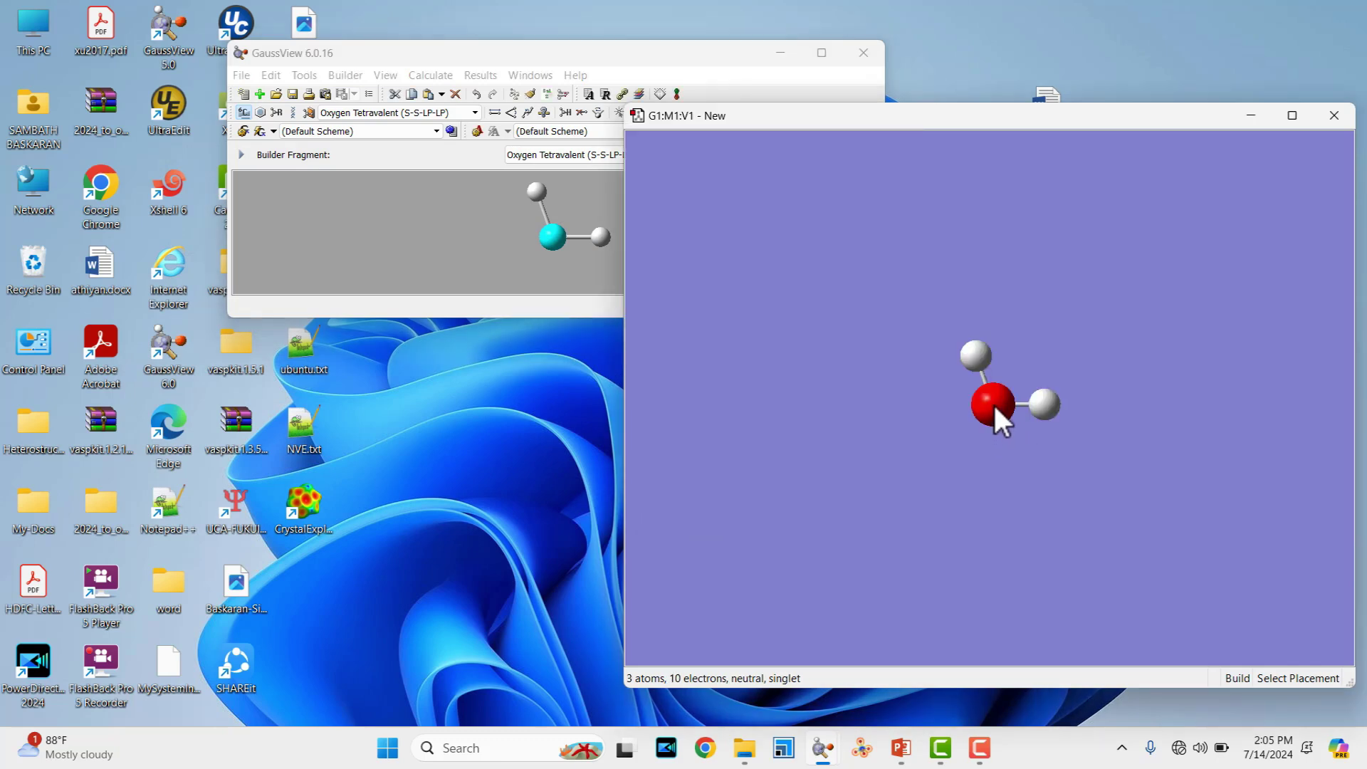
# - Examine the water molecule's geometry enlarged and from another angle
pyautogui.moveTo(968, 486); pyautogui.dragTo(1047, 423)
pyautogui.scroll(5, 1037, 395)
pyautogui.moveTo(1054, 112); pyautogui.dragTo(743, 92)
pyautogui.moveTo(699, 245); pyautogui.dragTo(813, 297)
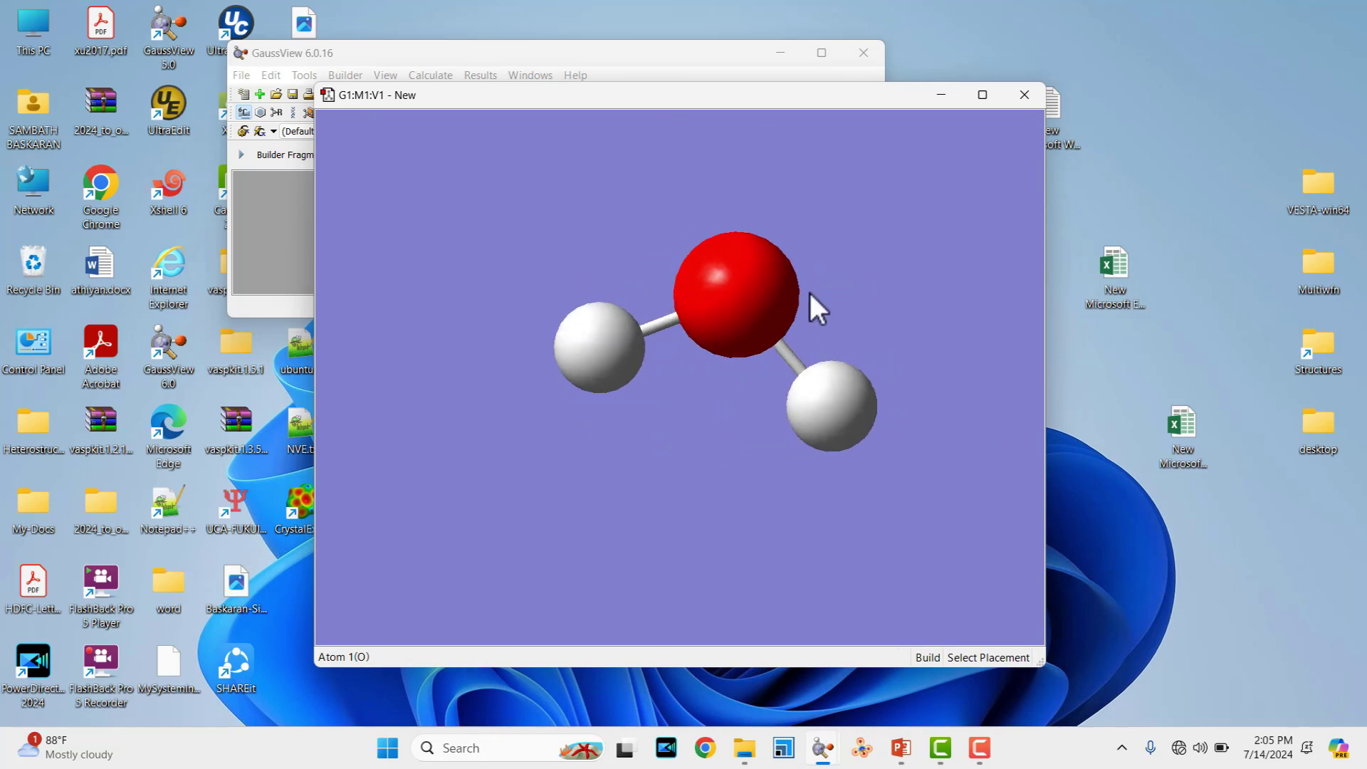
pyautogui.moveTo(752, 105); pyautogui.dragTo(954, 151)
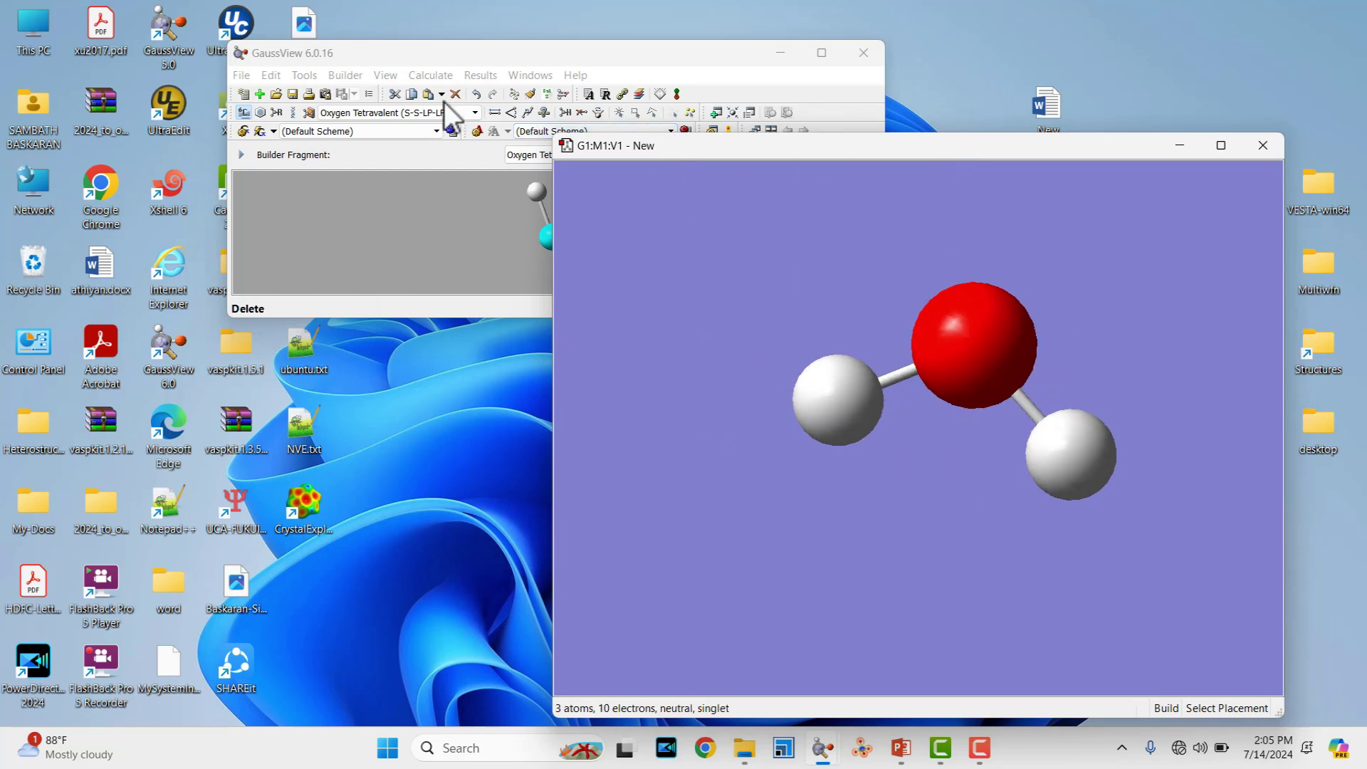
# - Start saving the structure and create and open a folder named POP=NBO in D:\Self\New-Set-YOUTUBE\Gaussian
pyautogui.click(246, 76)
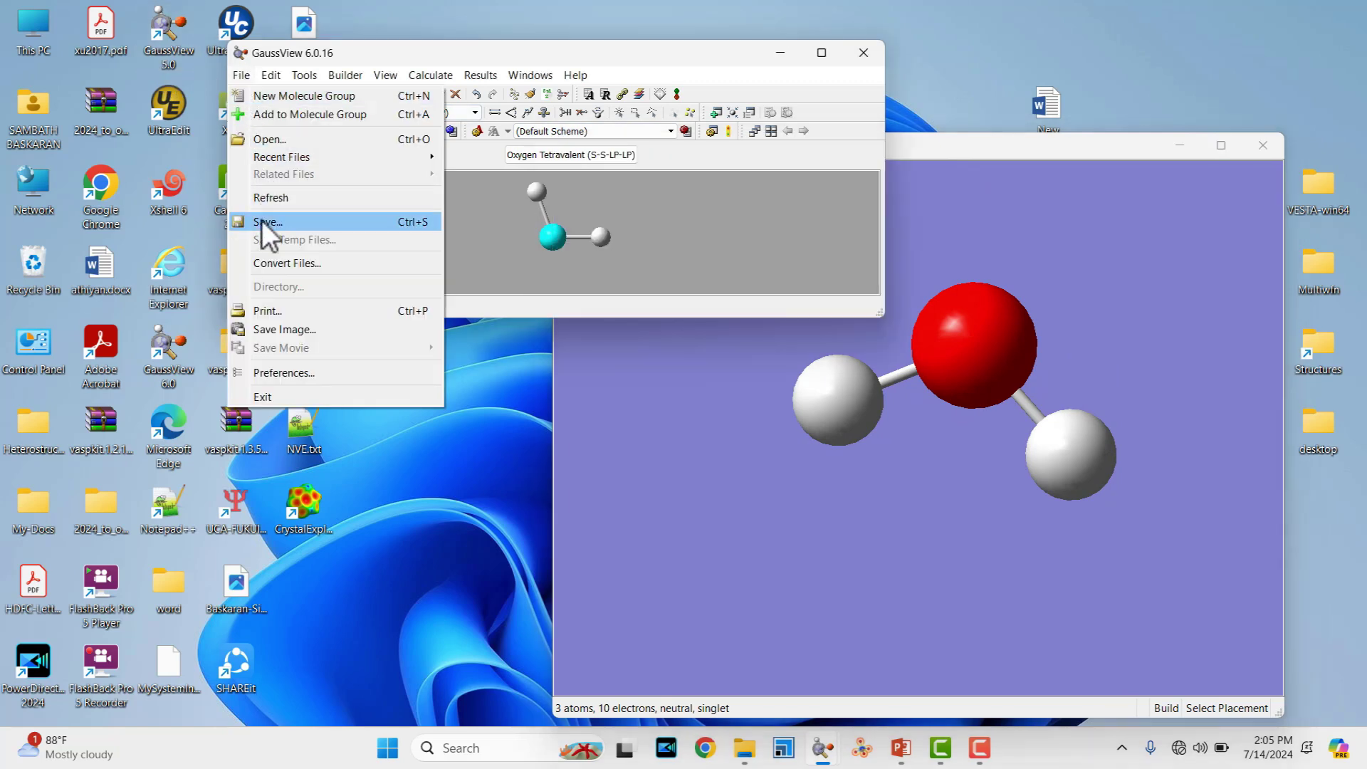
pyautogui.click(273, 220)
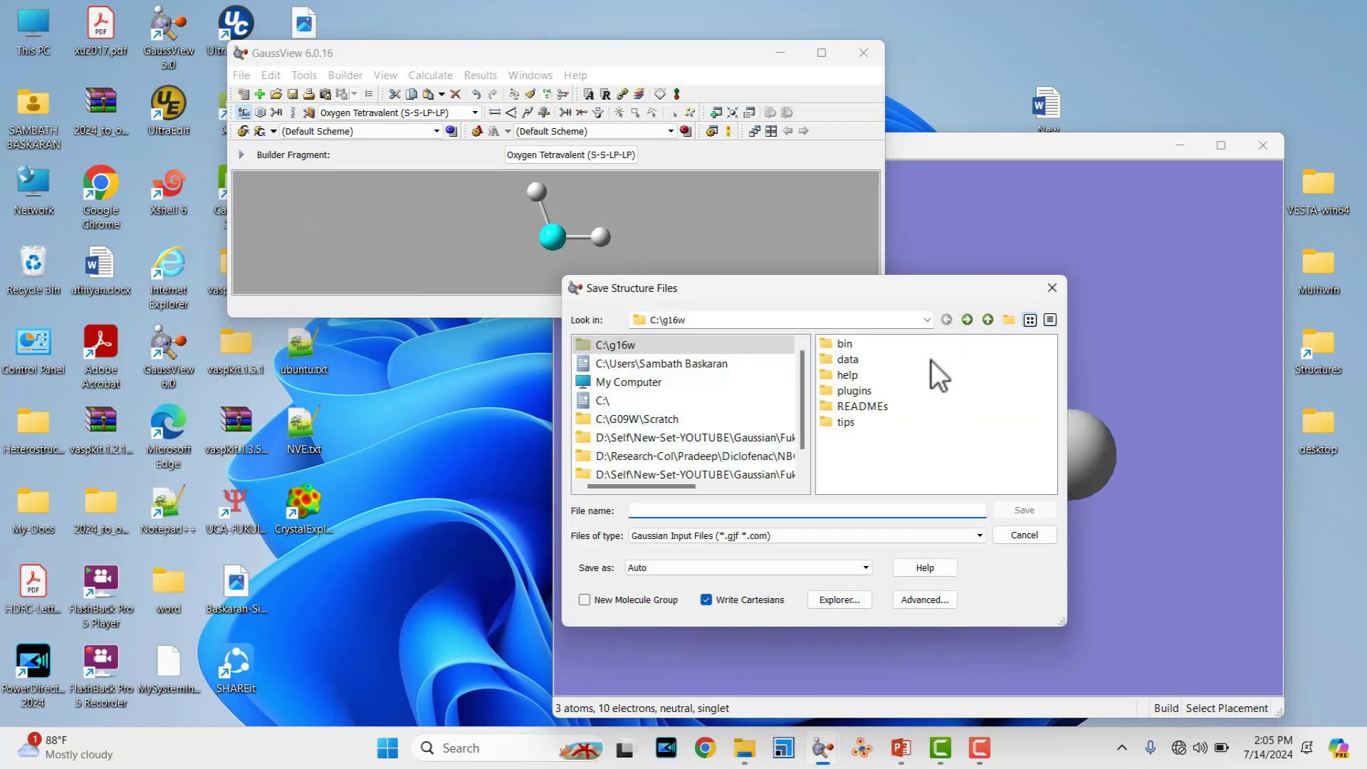
pyautogui.moveTo(807, 390); pyautogui.dragTo(805, 419)
pyautogui.click(790, 419)
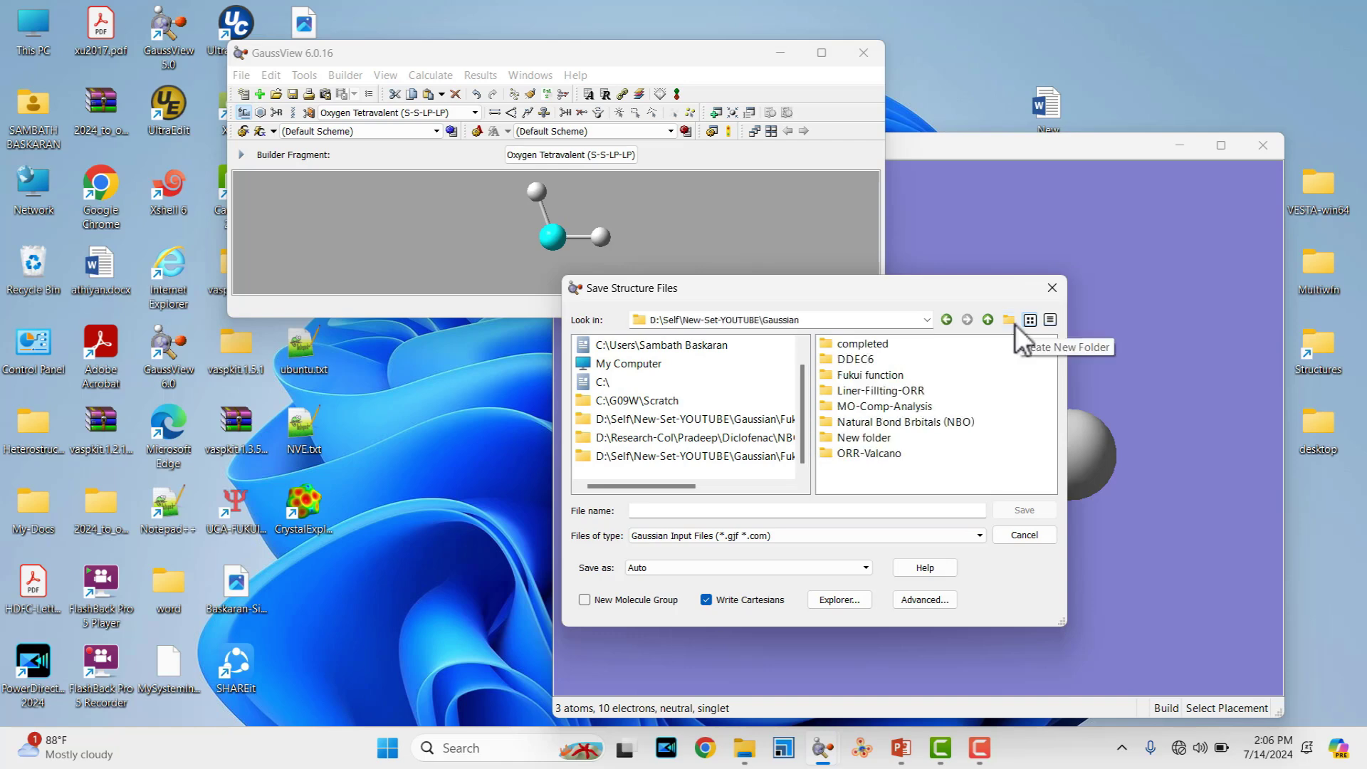
pyautogui.click(1010, 322)
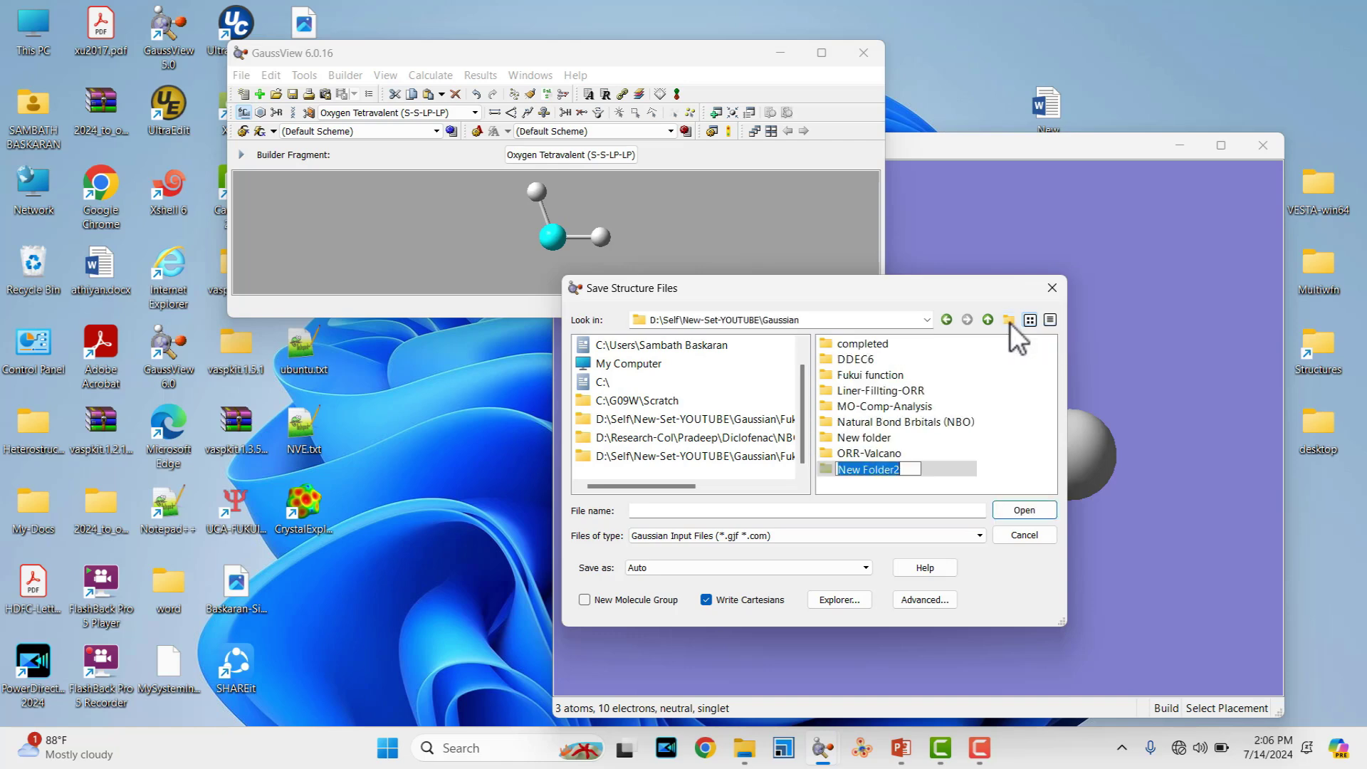
pyautogui.write('POP=NBO')
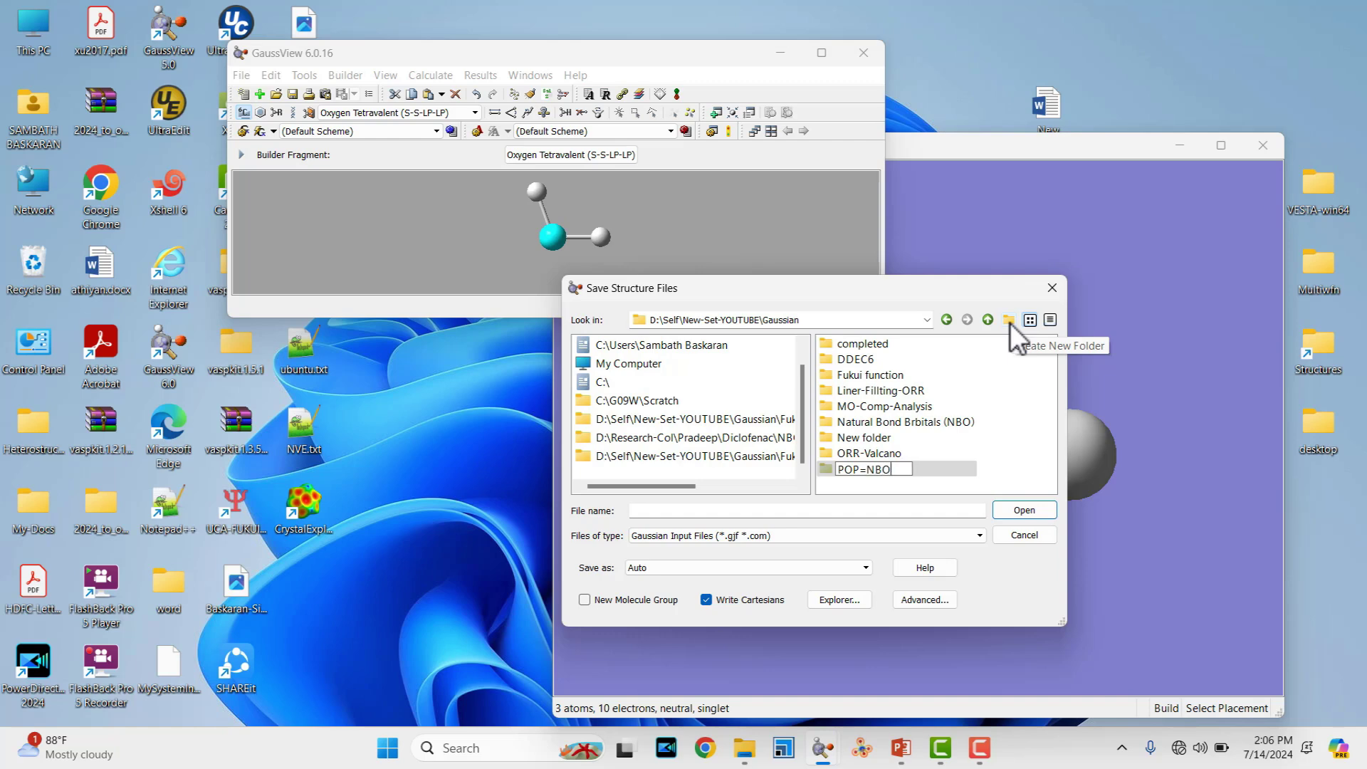
pyautogui.press('Return')
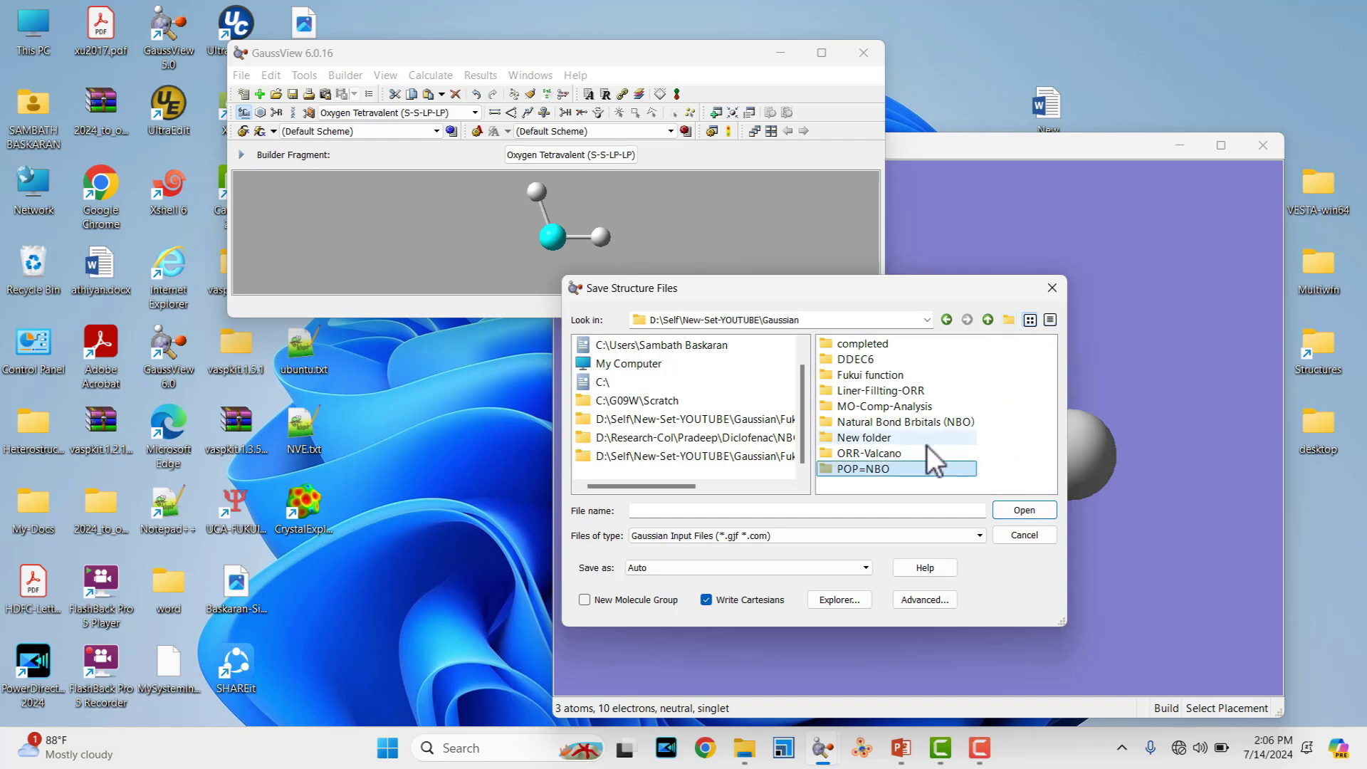
pyautogui.doubleClick(879, 469)
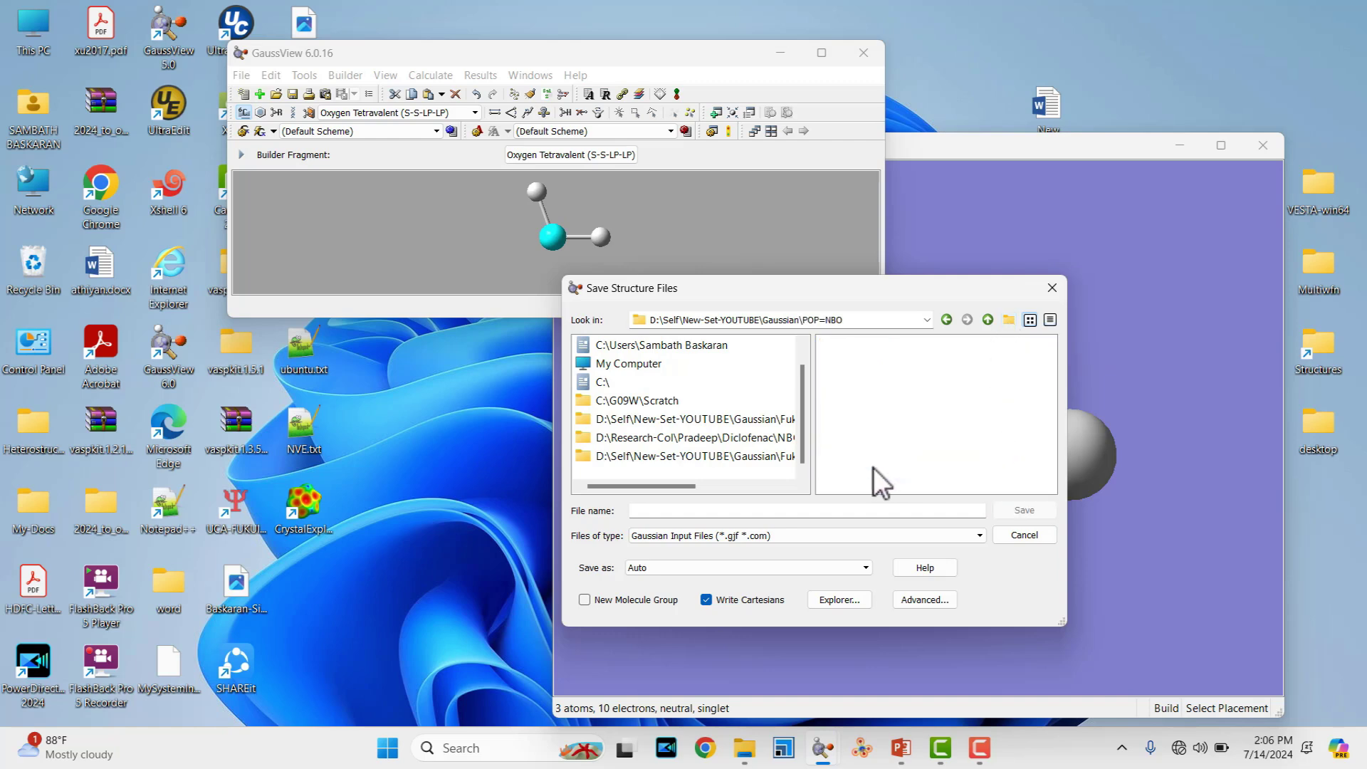
# - Create a subfolder named H2O-OPT and save the molecule in it as a Gaussian input file named H2O
pyautogui.click(1010, 320)
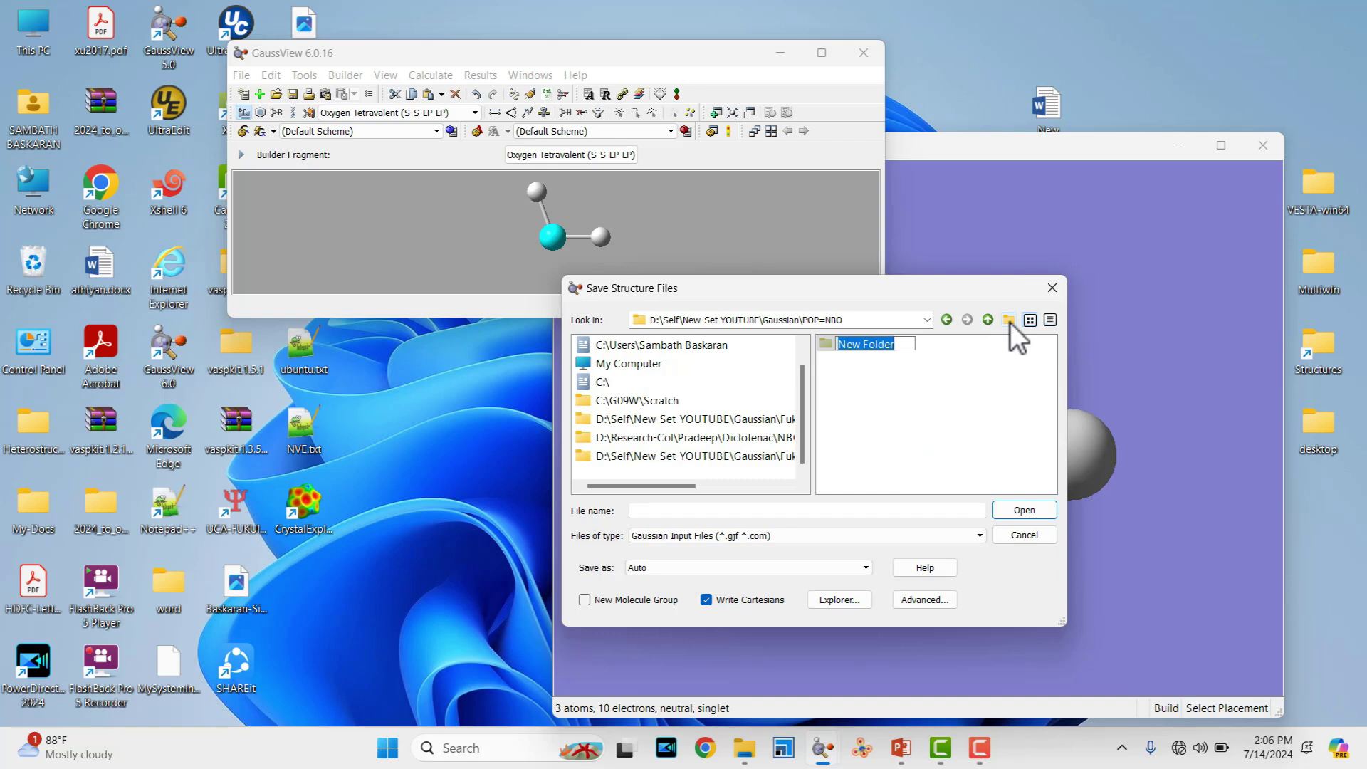
pyautogui.write('H2o')
pyautogui.press('BackSpace')
pyautogui.write('O-OPT')
pyautogui.press('Return')
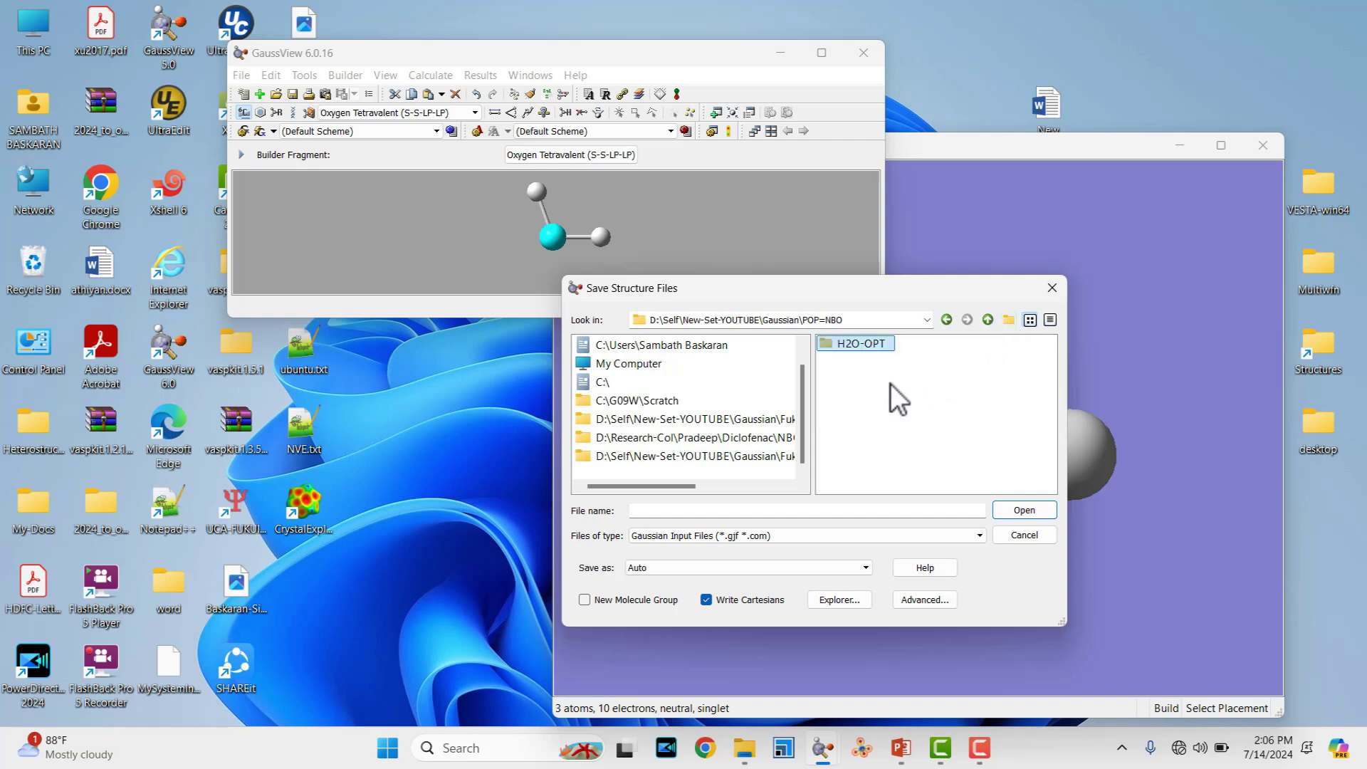
pyautogui.doubleClick(876, 345)
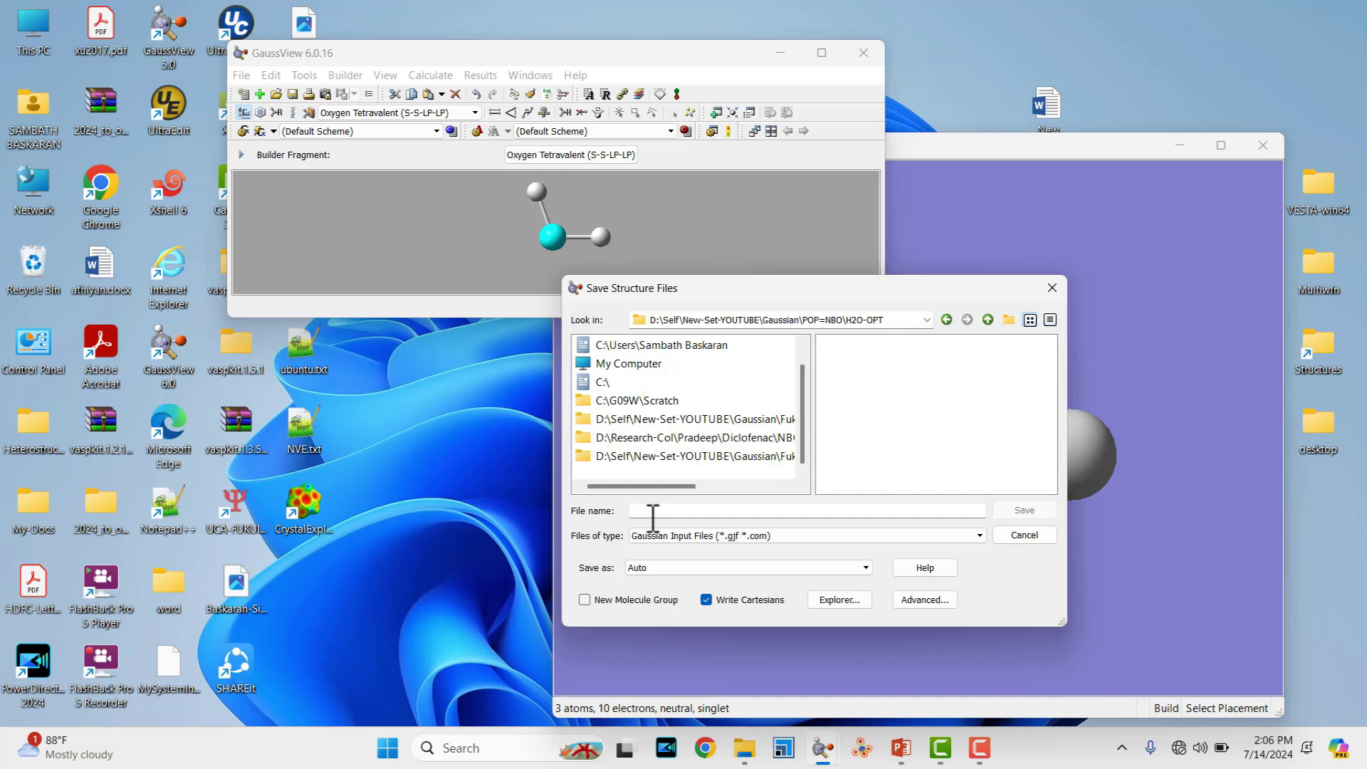
pyautogui.write('H')
pyautogui.click(1020, 513)
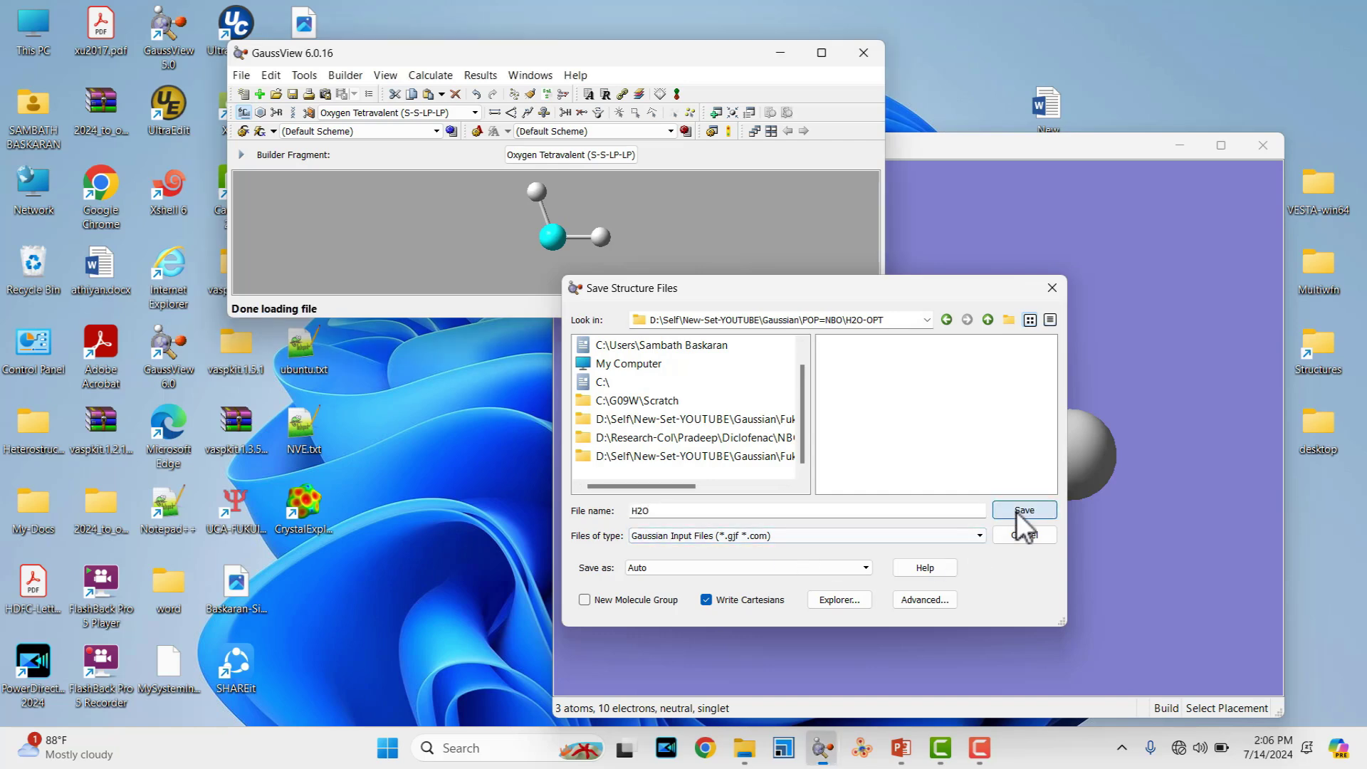
# - Switch to File Explorer and open H2O.gjf from New-Set-YOUTUBE\Gaussian\POP=NBO\H2O-OPT in Notepad++
pyautogui.click(745, 748)
pyautogui.click(479, 451)
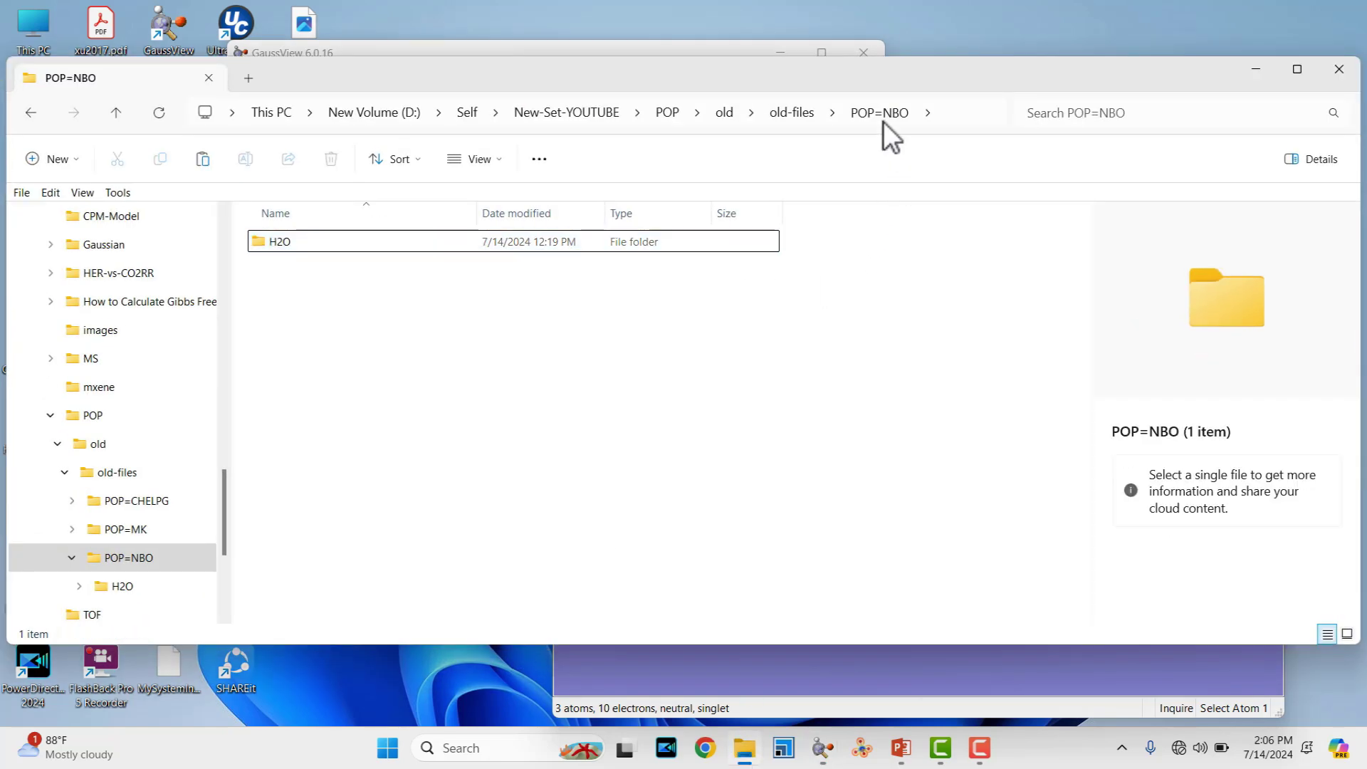
pyautogui.click(576, 112)
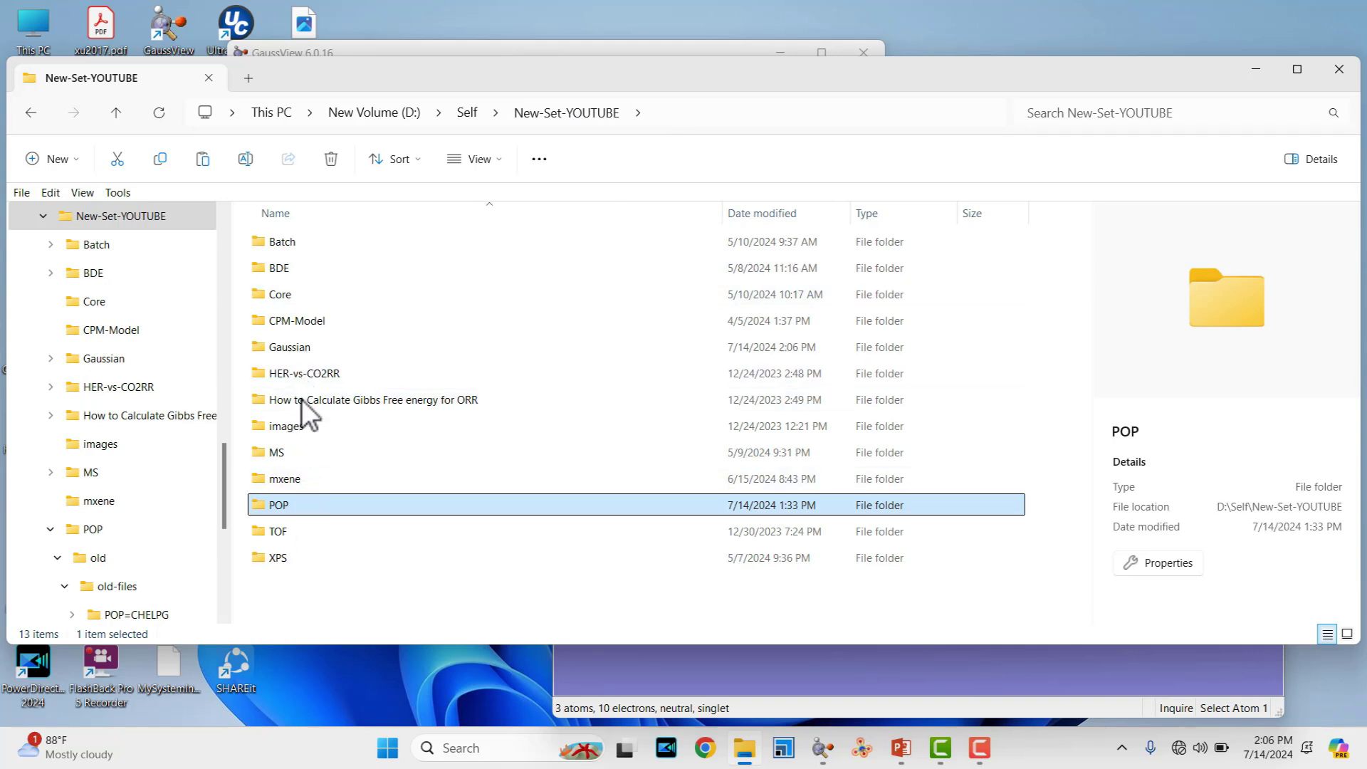
pyautogui.doubleClick(300, 354)
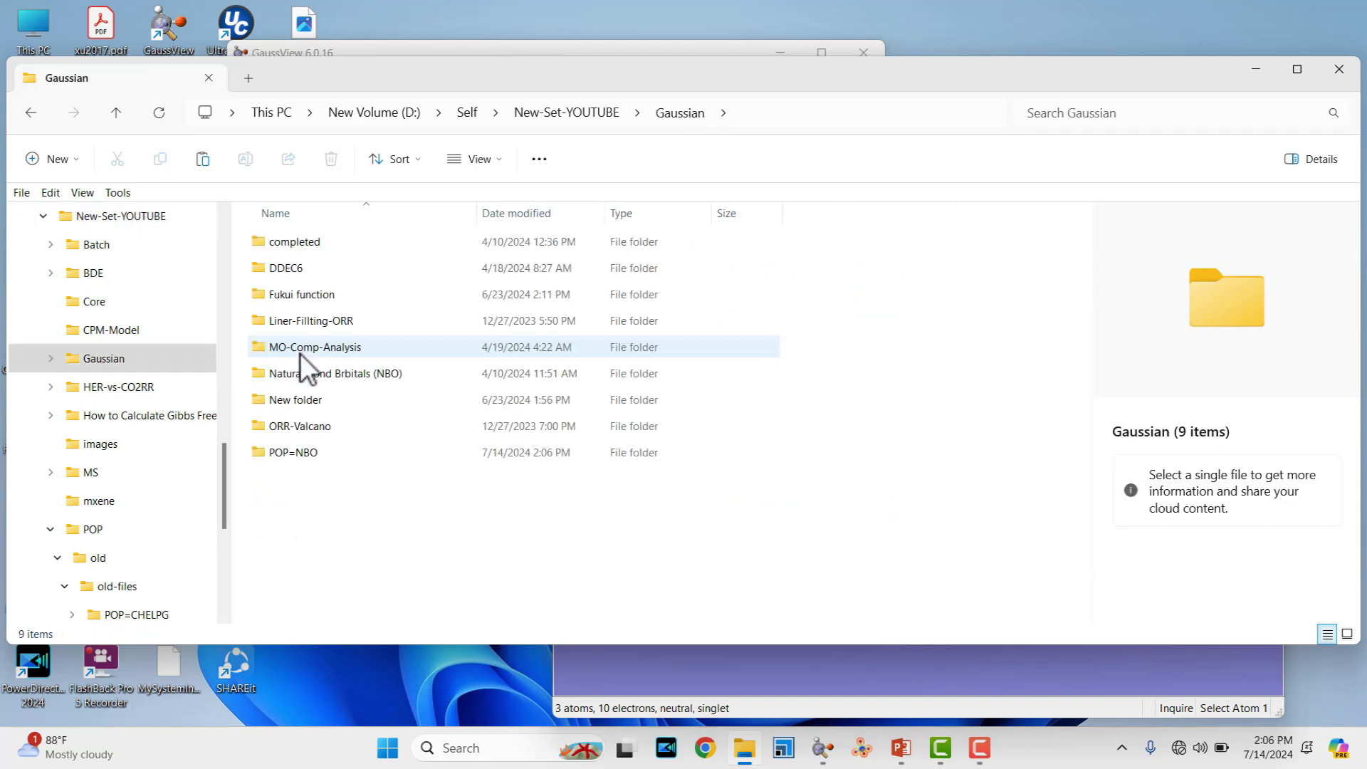
pyautogui.click(303, 449)
pyautogui.doubleClick(304, 449)
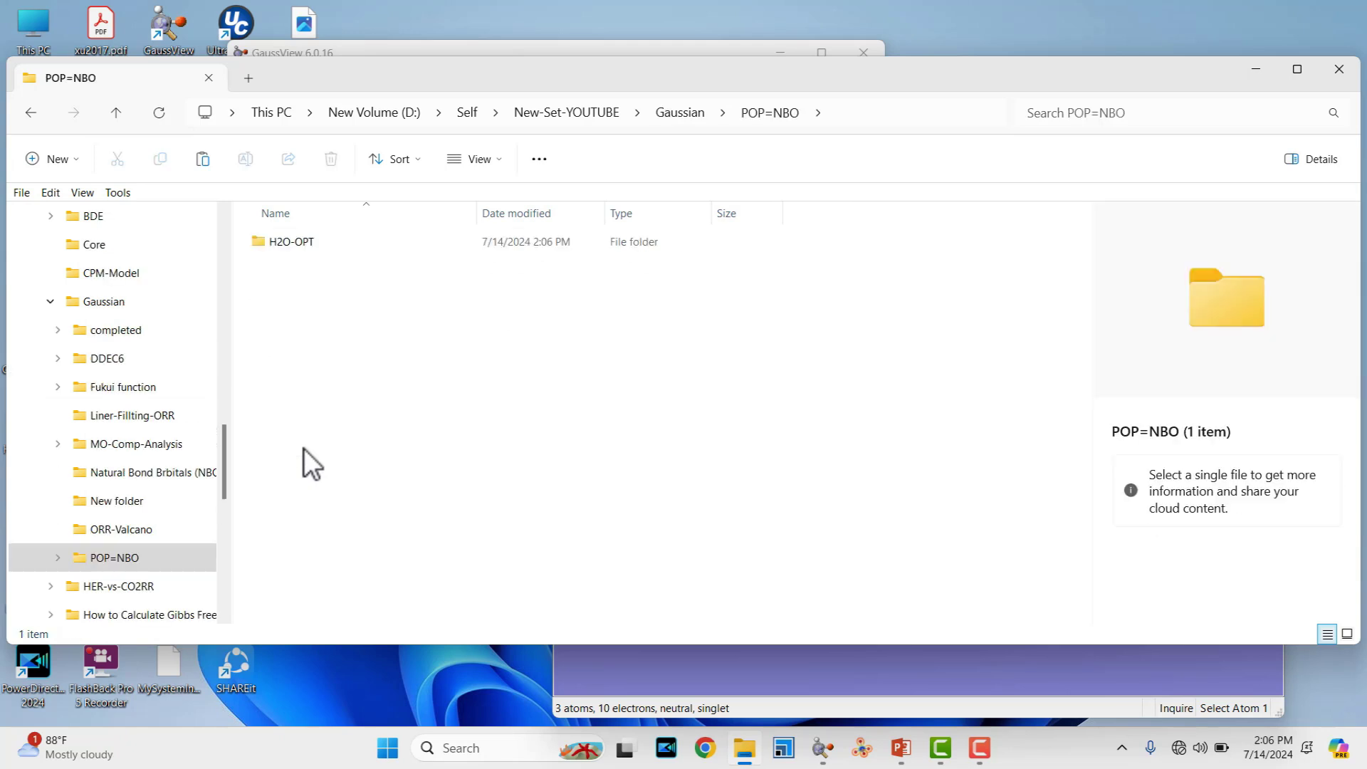
pyautogui.click(297, 241)
pyautogui.doubleClick(297, 241)
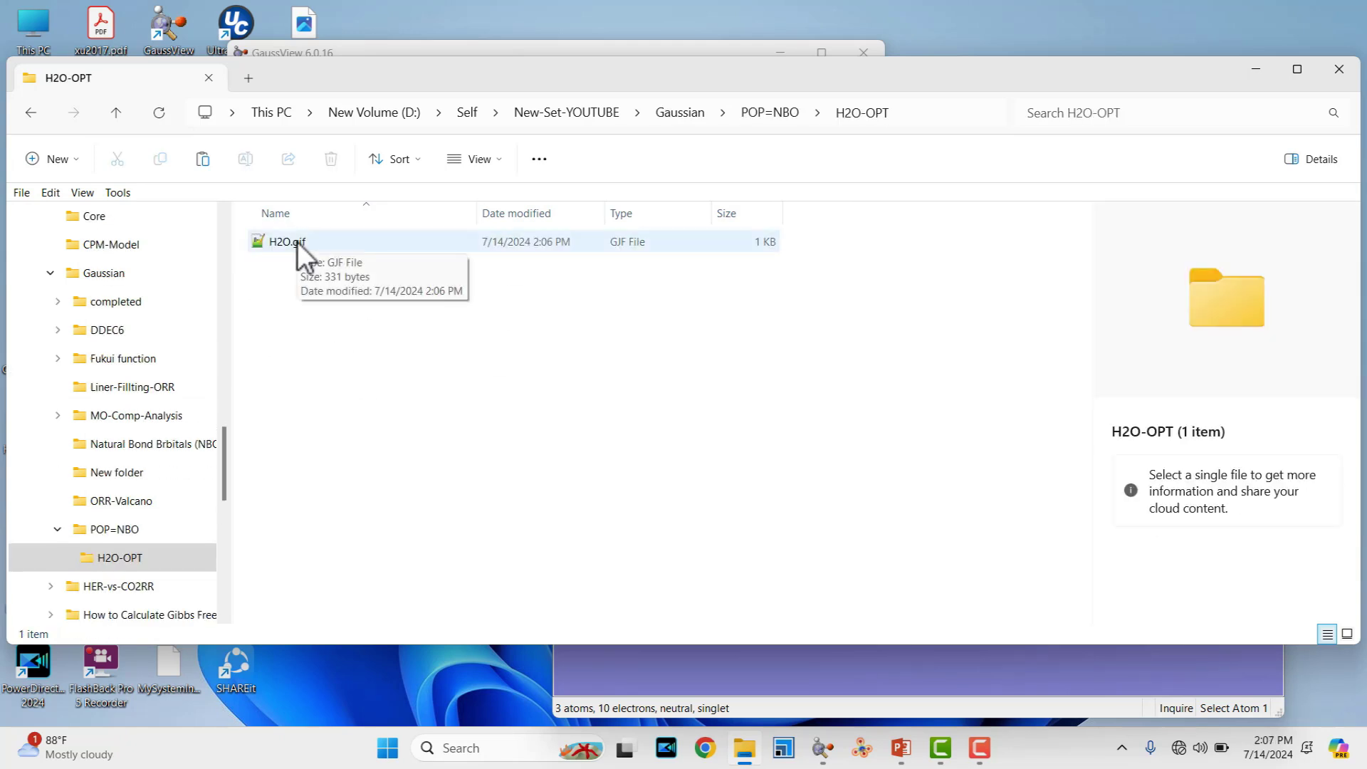
pyautogui.click(297, 242)
pyautogui.doubleClick(297, 242)
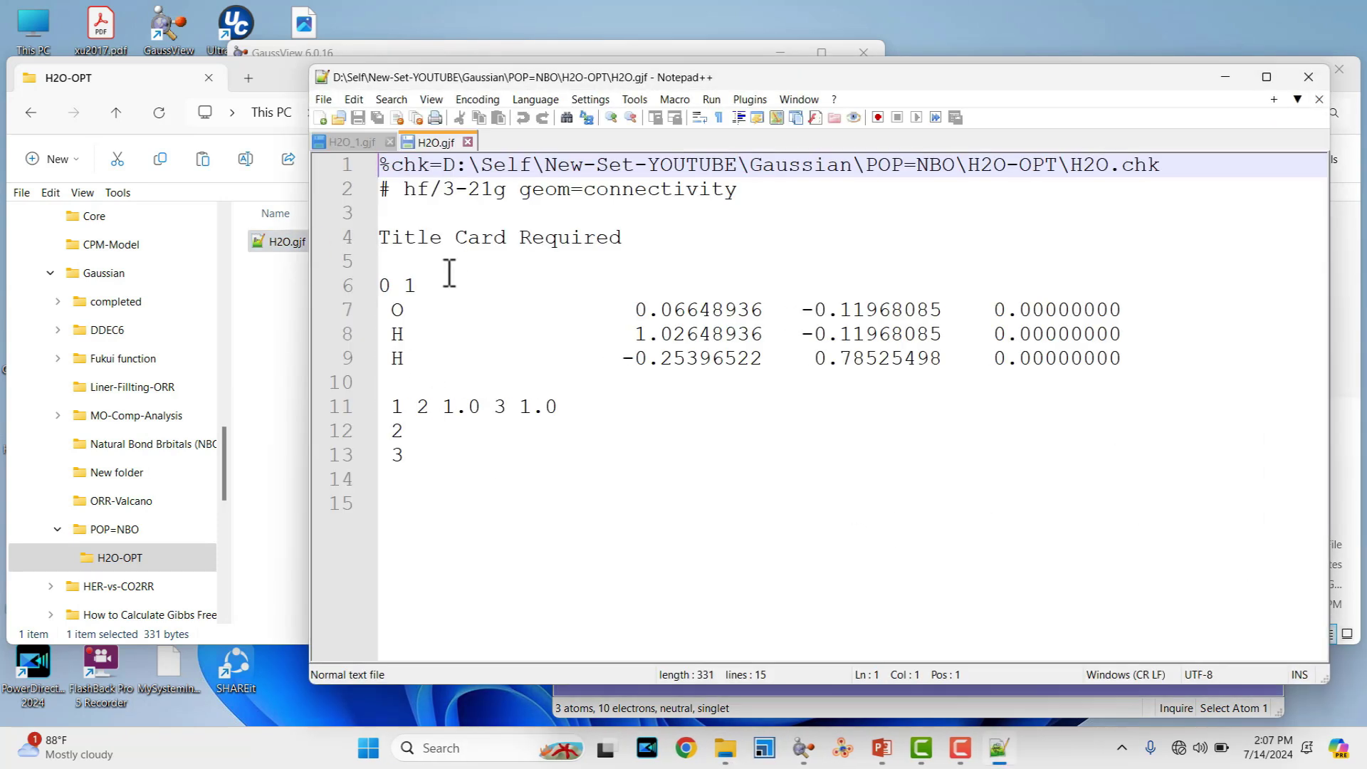
# - Remove the folder path from the checkpoint line so it reads %chk=H2O.chk
pyautogui.moveTo(394, 308); pyautogui.dragTo(1122, 364)
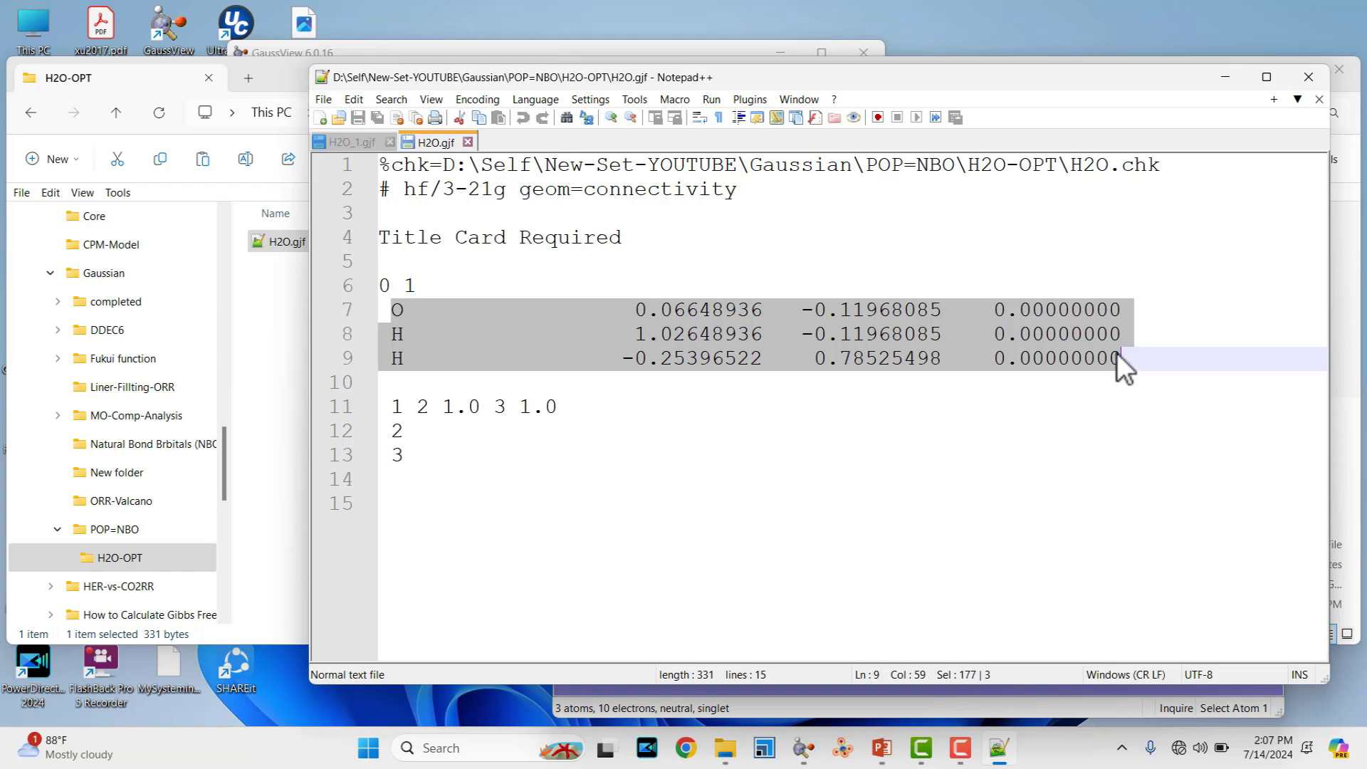
pyautogui.click(1063, 164)
pyautogui.moveTo(1063, 165); pyautogui.dragTo(446, 155)
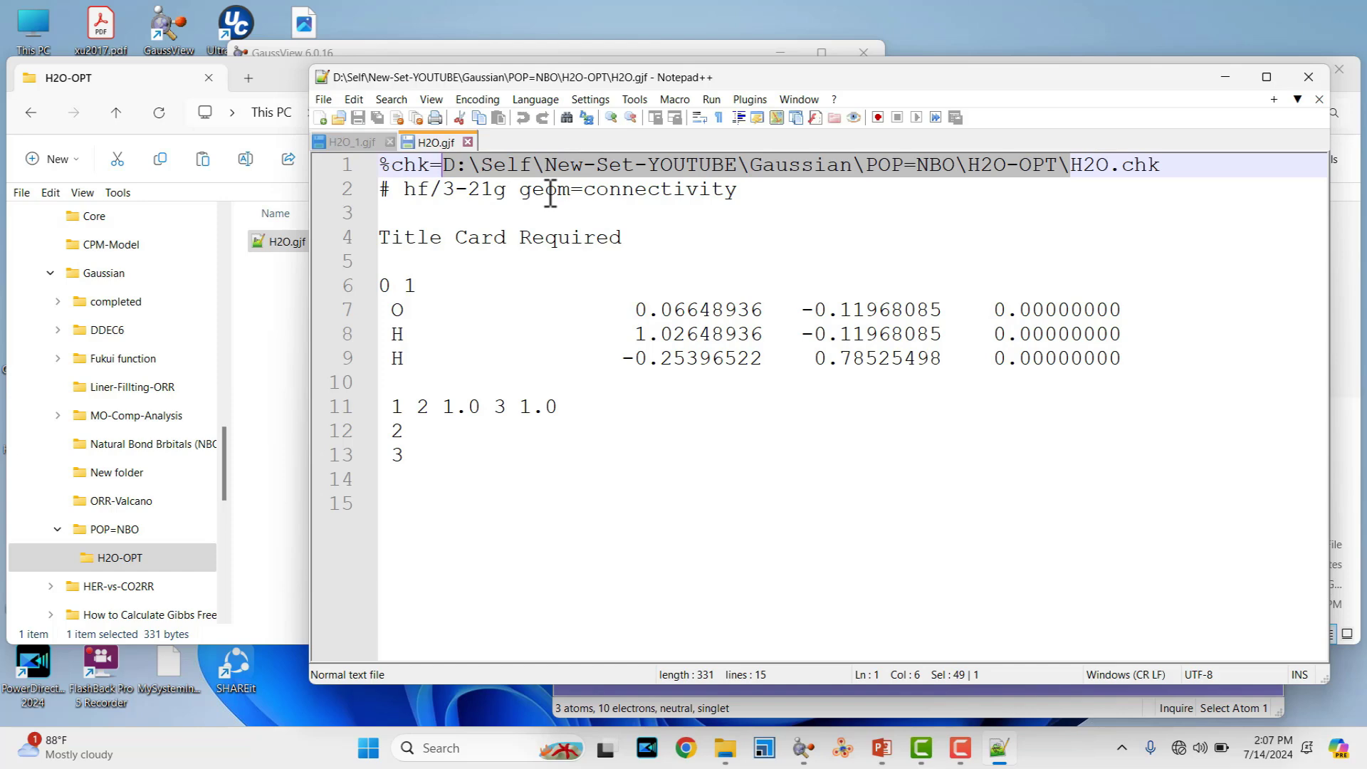
pyautogui.press('Delete')
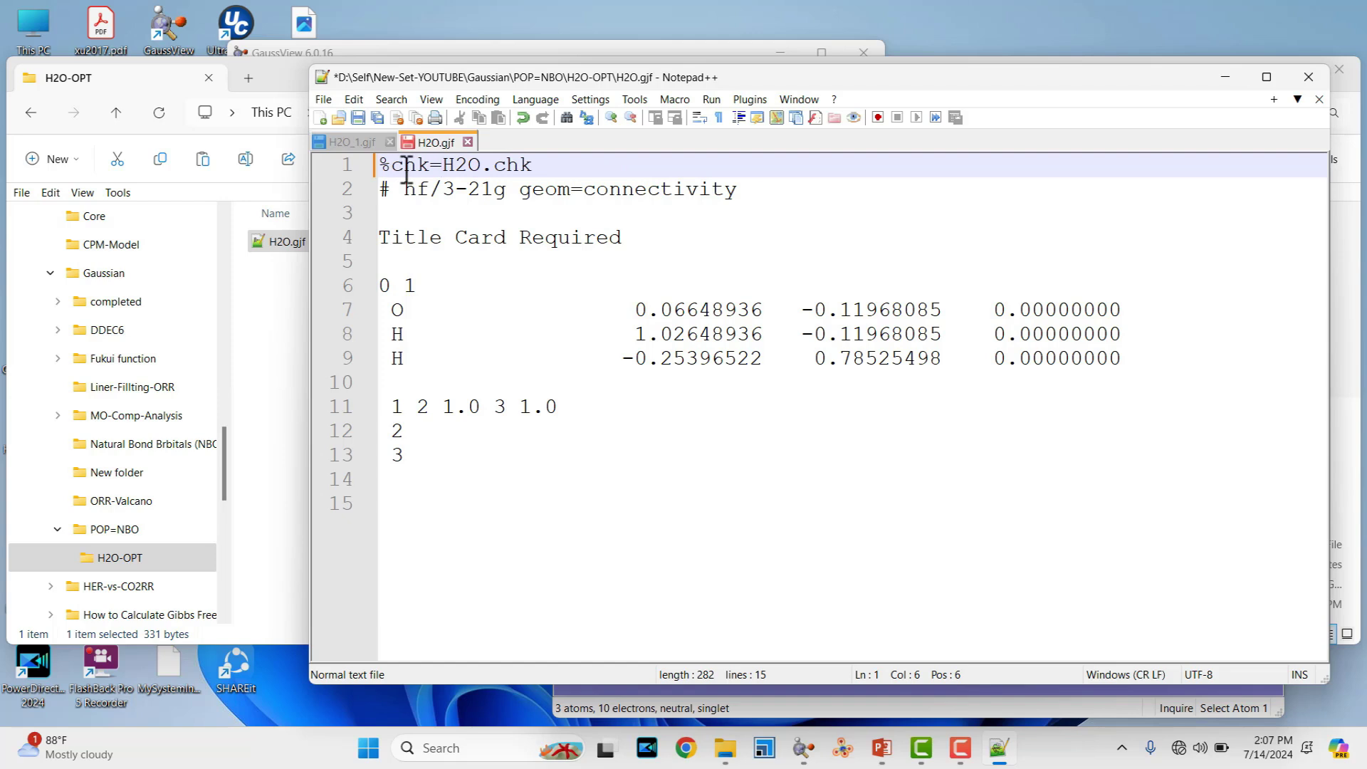
# - Add the lines %mem=6MW and %nprocshared=2 below the checkpoint line
pyautogui.click(542, 168)
pyautogui.press('Return')
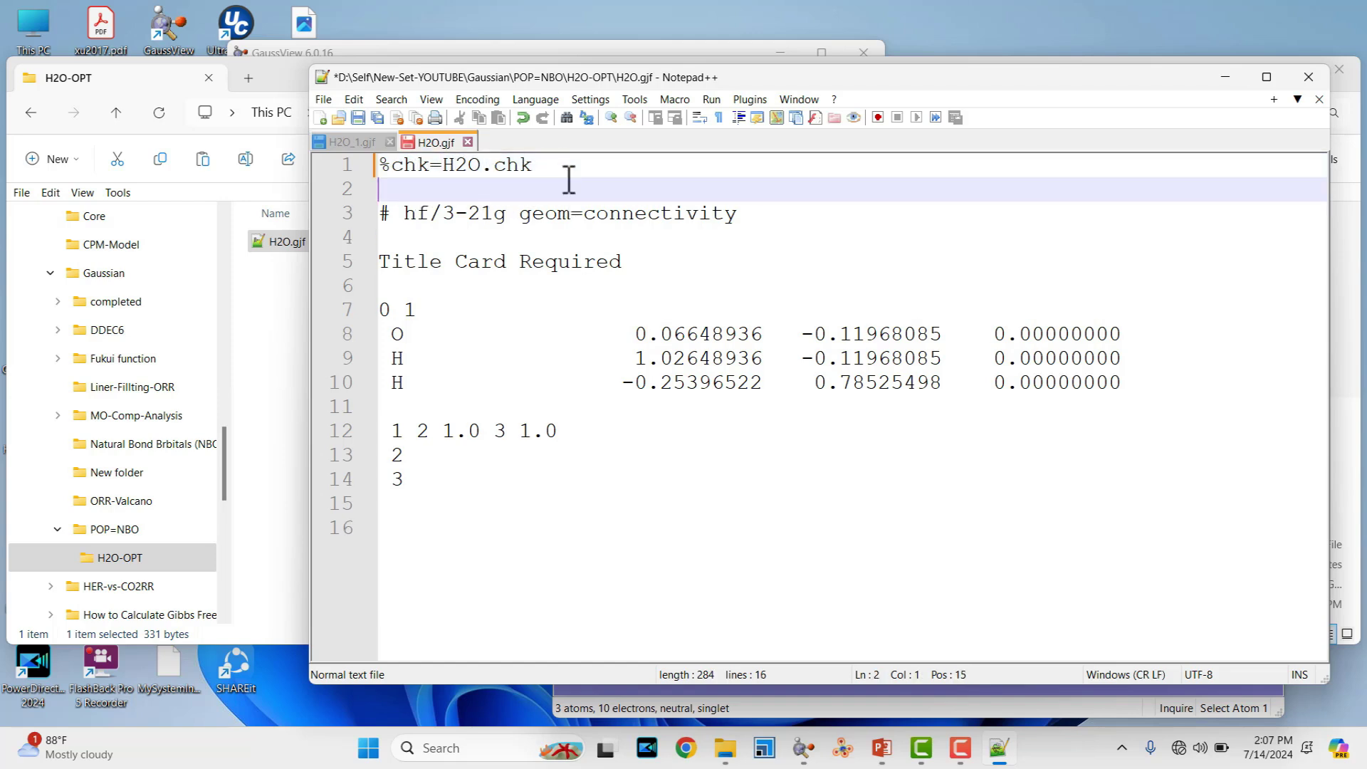
pyautogui.write('%mem=6MW')
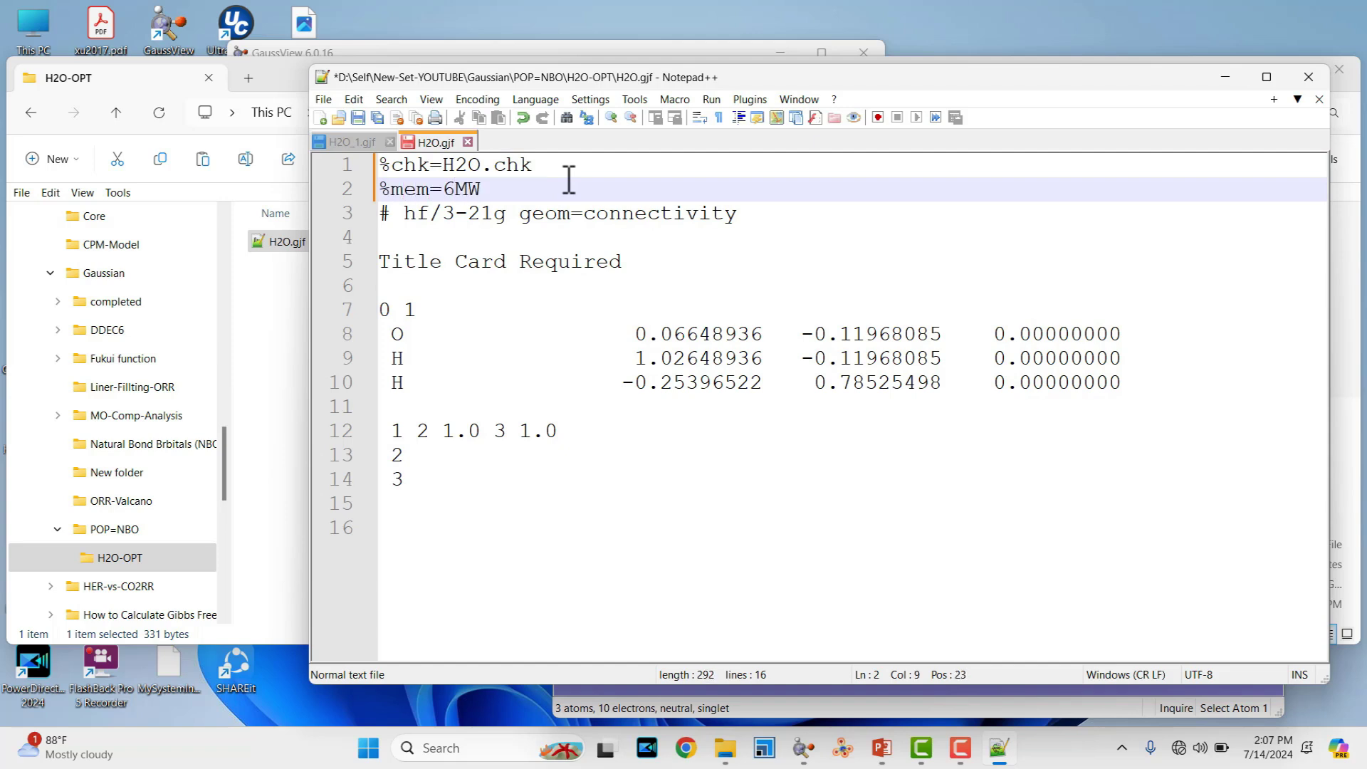
pyautogui.press('Return')
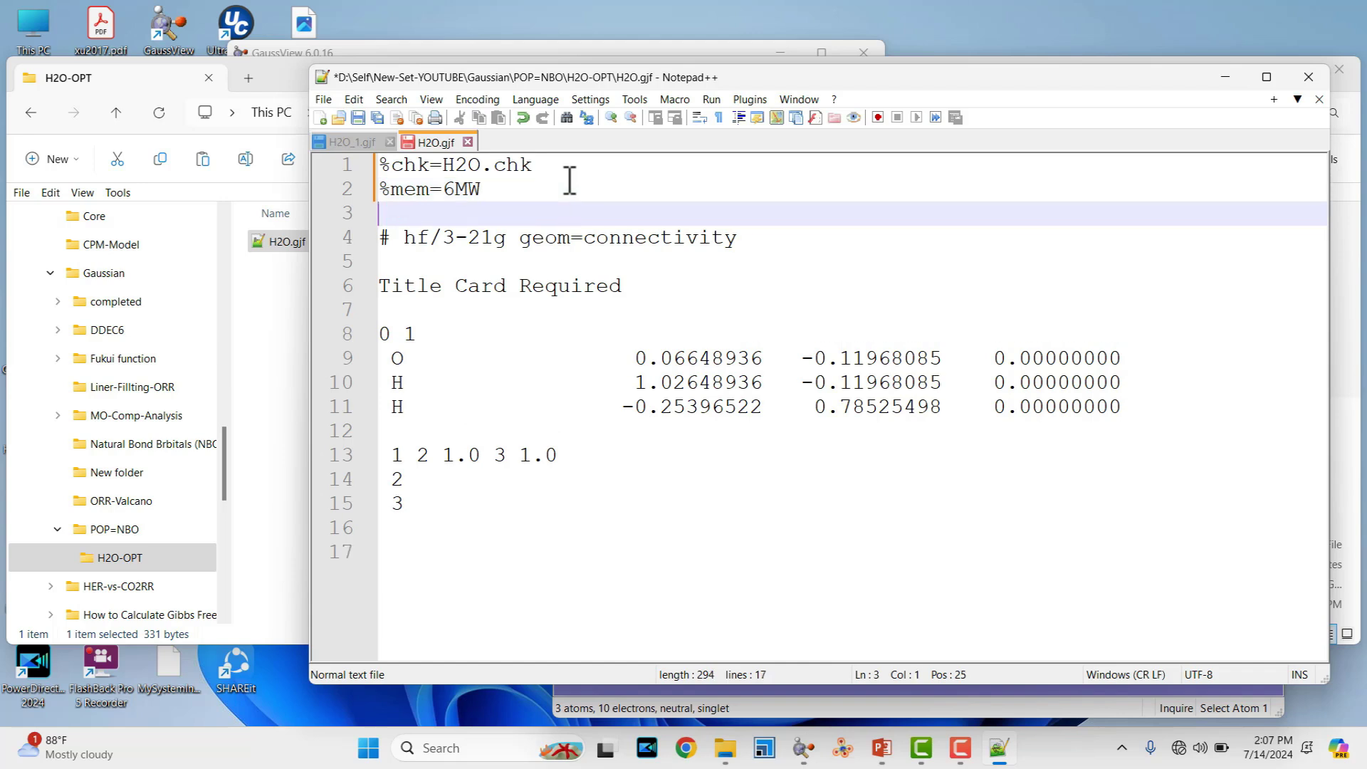
pyautogui.write('%nprocshared=2')
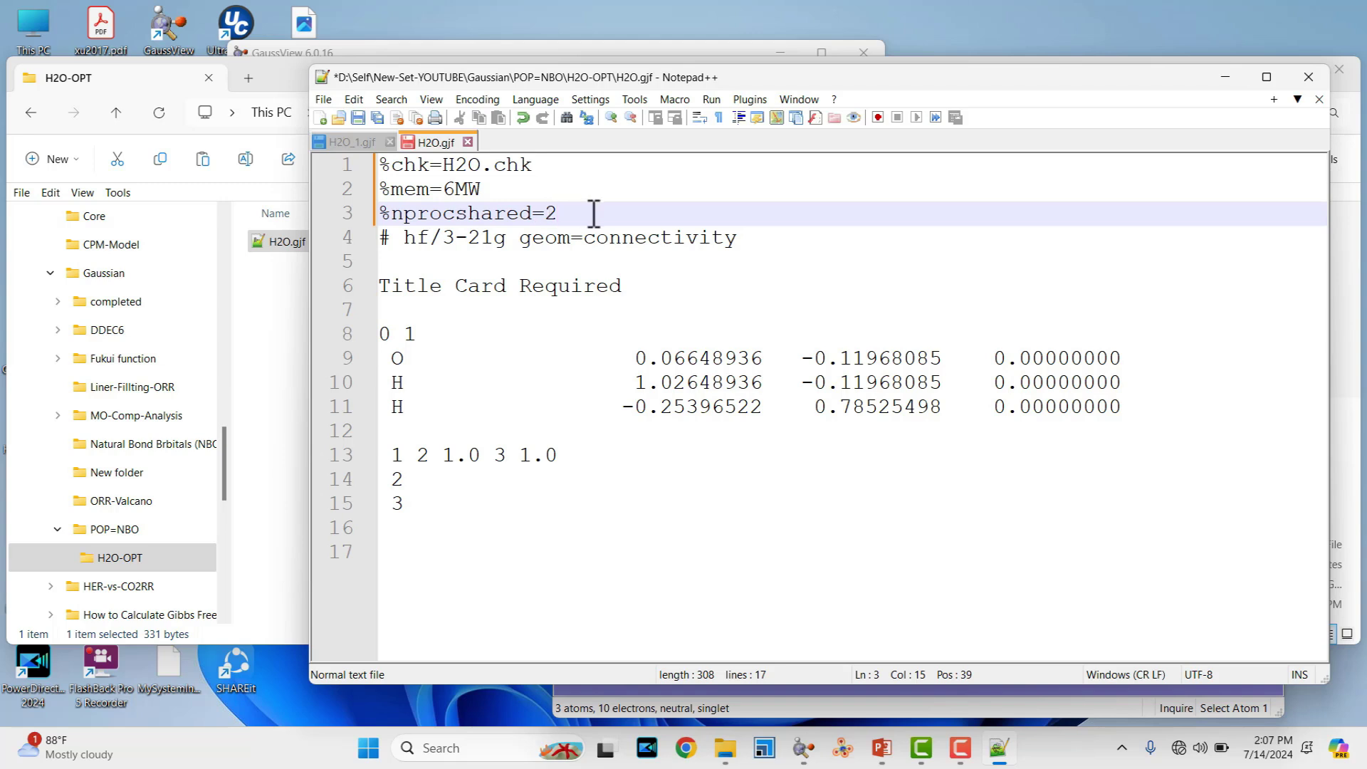
# - Change the route line to # B3LYP/6-31G* opt freq, removing the geom=connectivity keyword
pyautogui.press('Down')
pyautogui.click(432, 237)
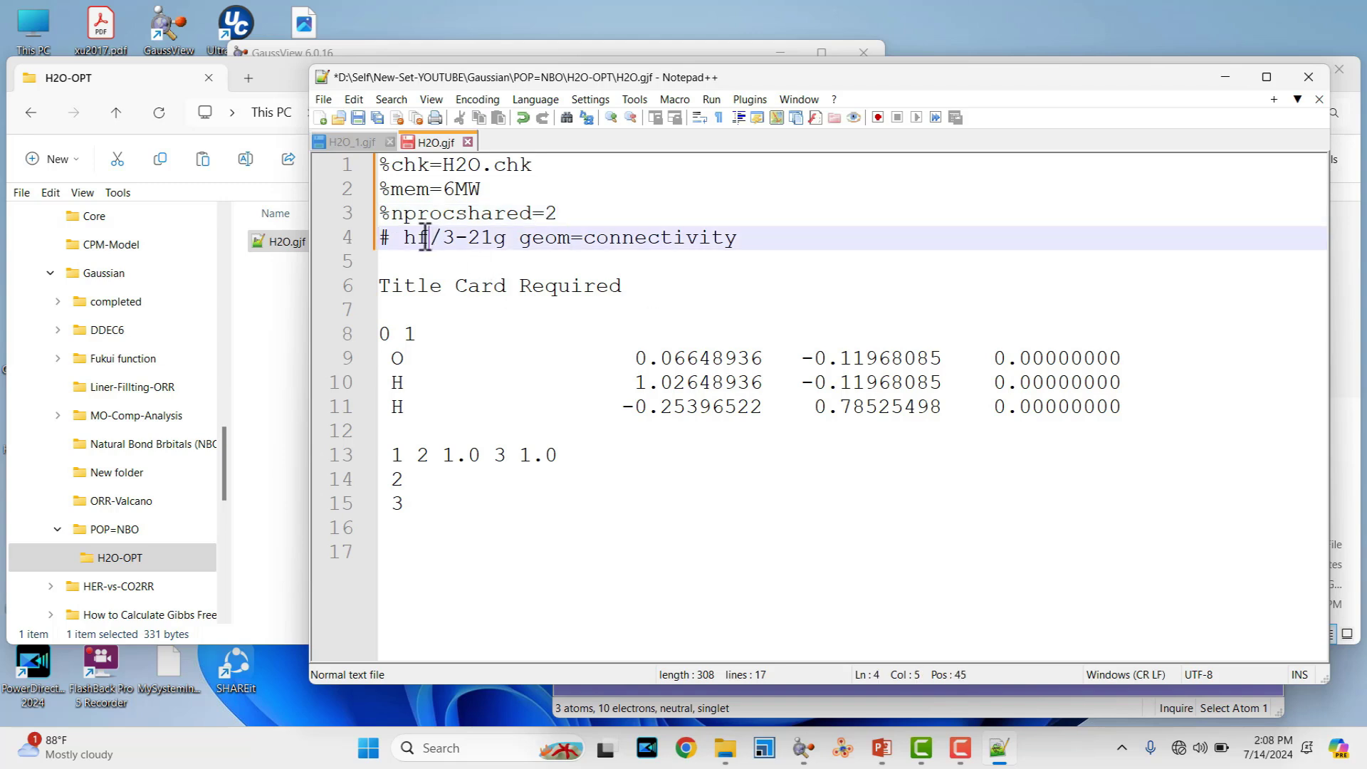
pyautogui.moveTo(432, 237); pyautogui.dragTo(404, 237)
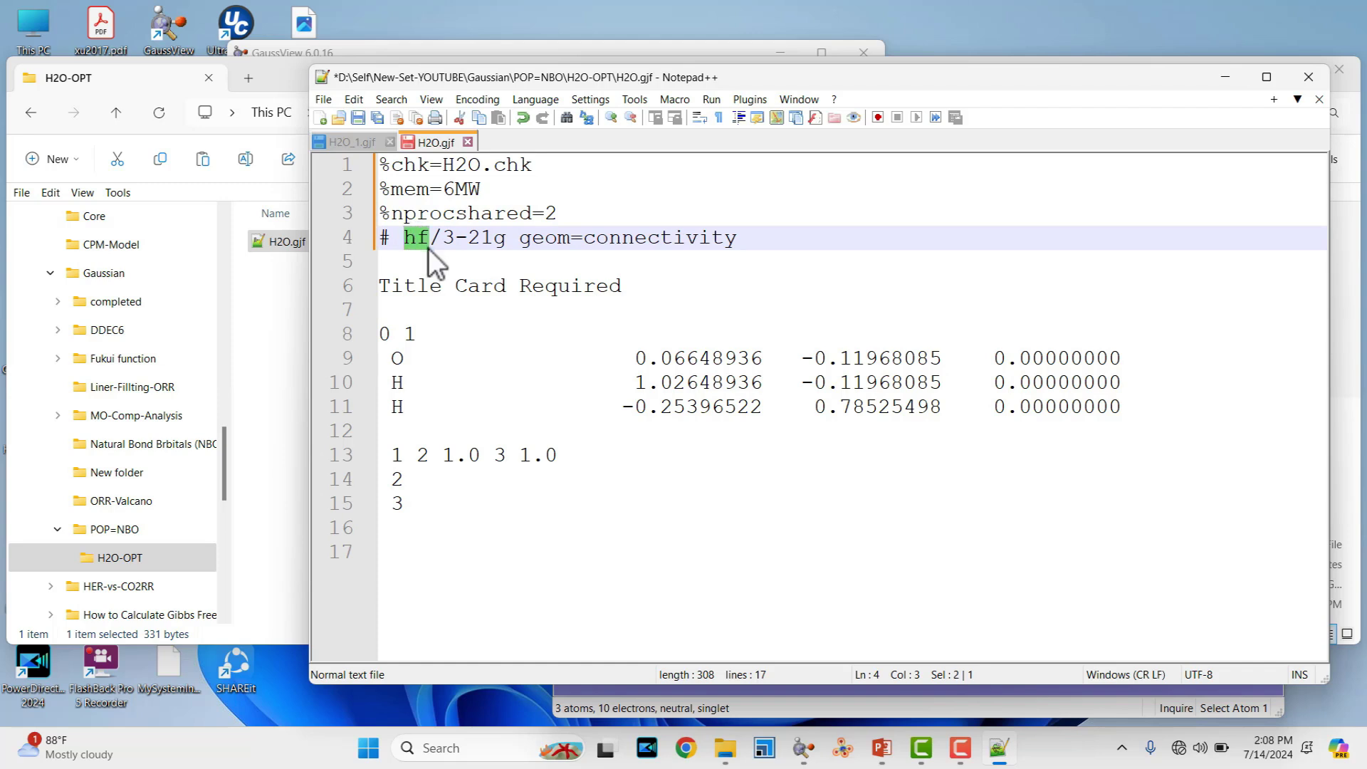
pyautogui.write('B3LYP')
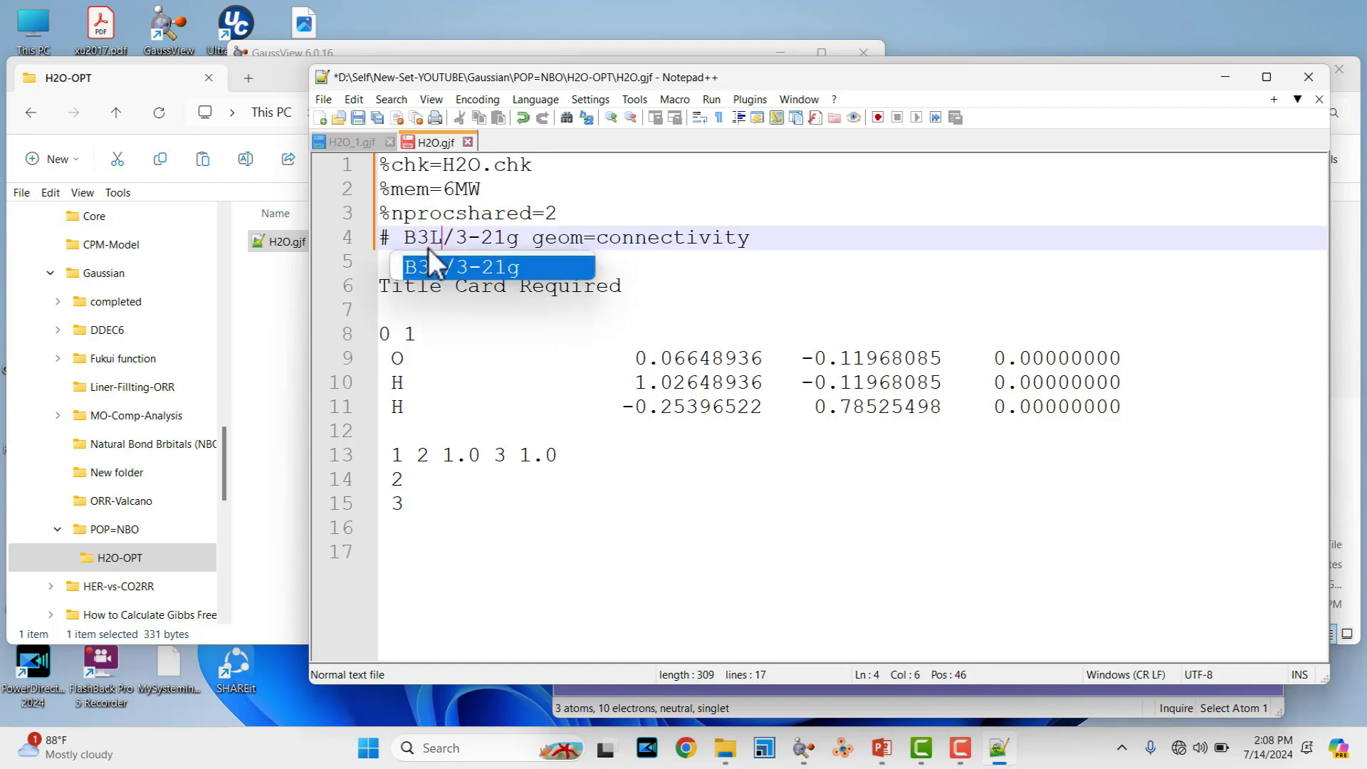
pyautogui.moveTo(482, 237); pyautogui.dragTo(794, 253)
pyautogui.press('Delete')
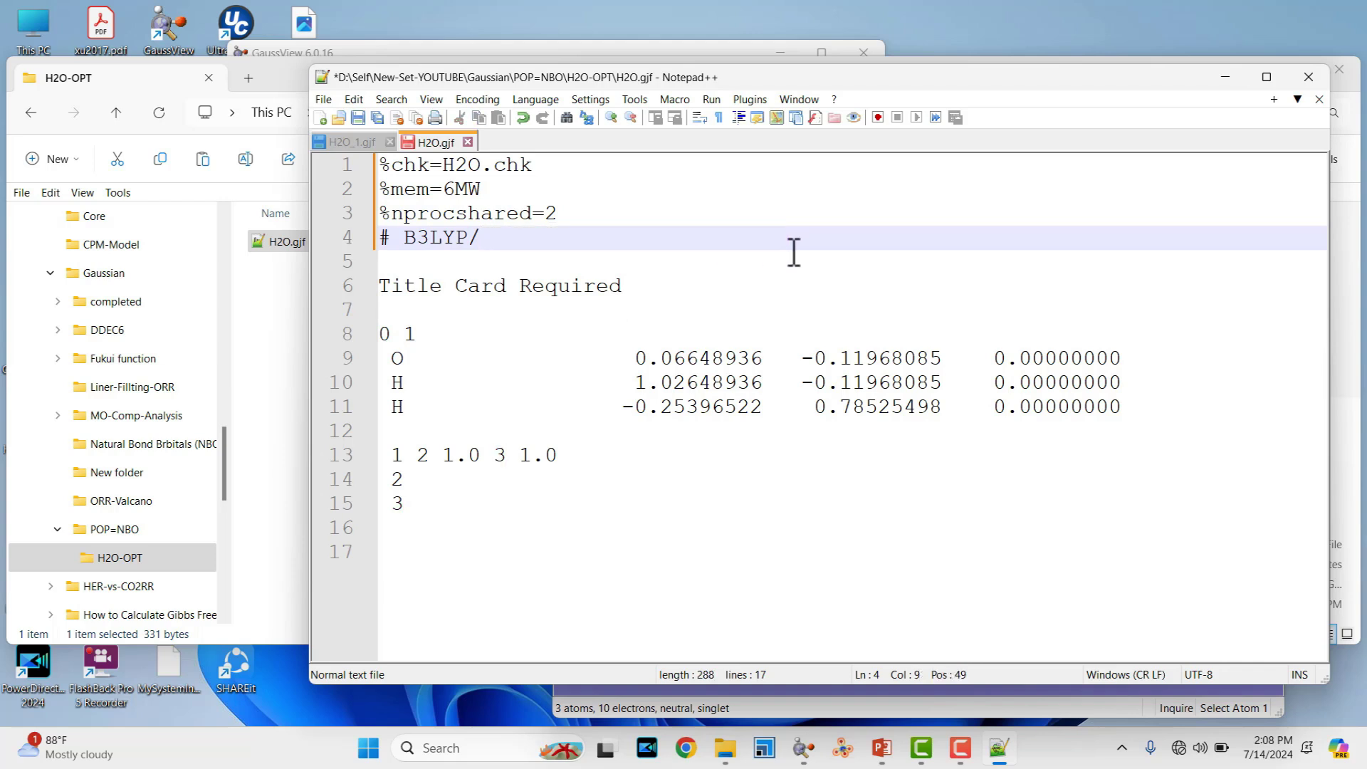
pyautogui.write('6-31G* o')
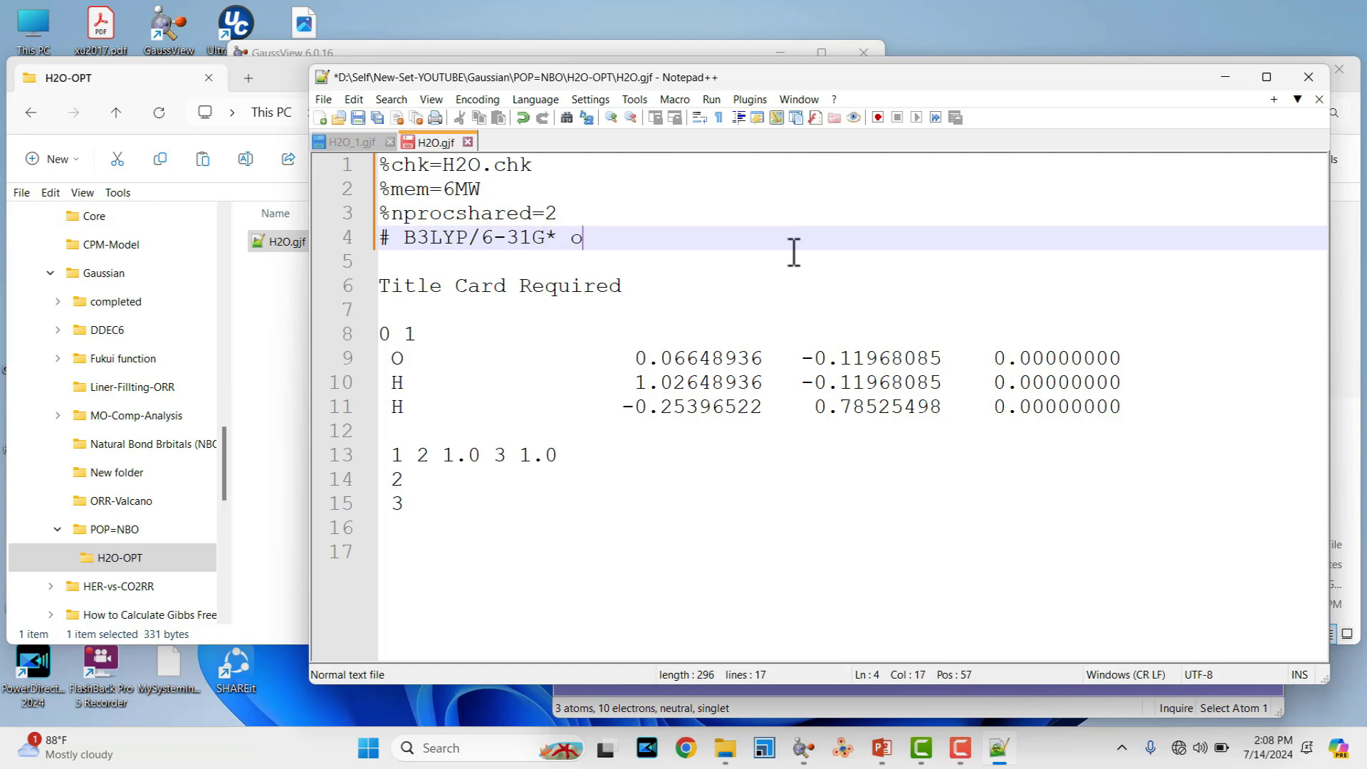
pyautogui.write('pt freq')
pyautogui.click(457, 262)
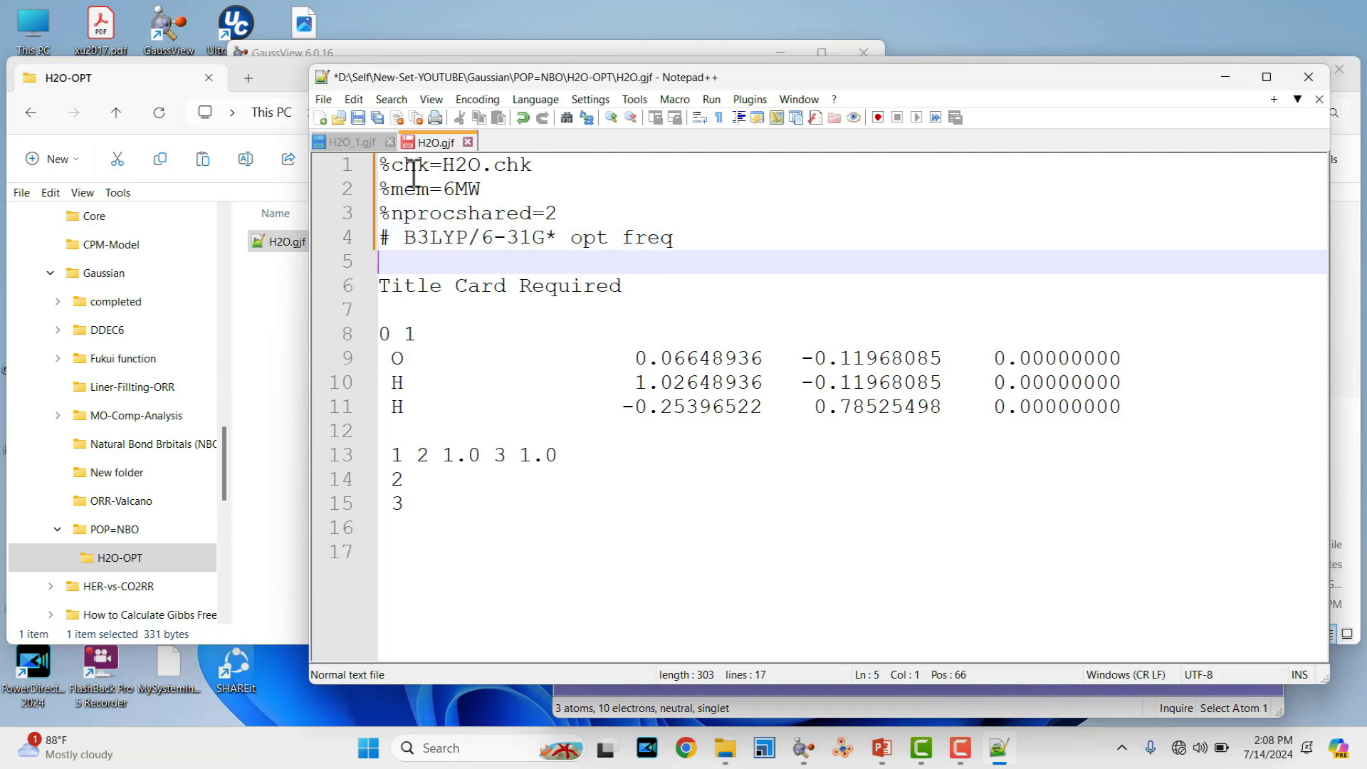
pyautogui.click(454, 166)
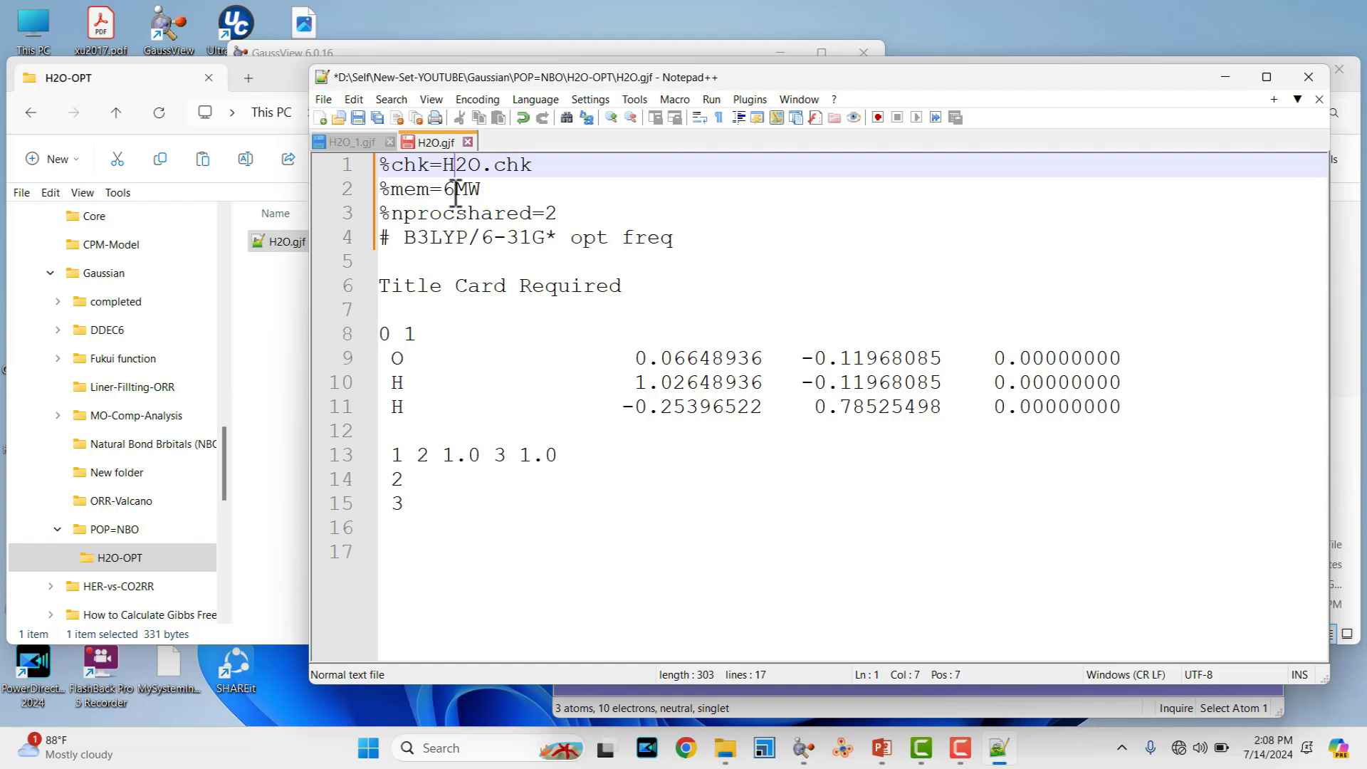
pyautogui.click(456, 190)
pyautogui.click(458, 212)
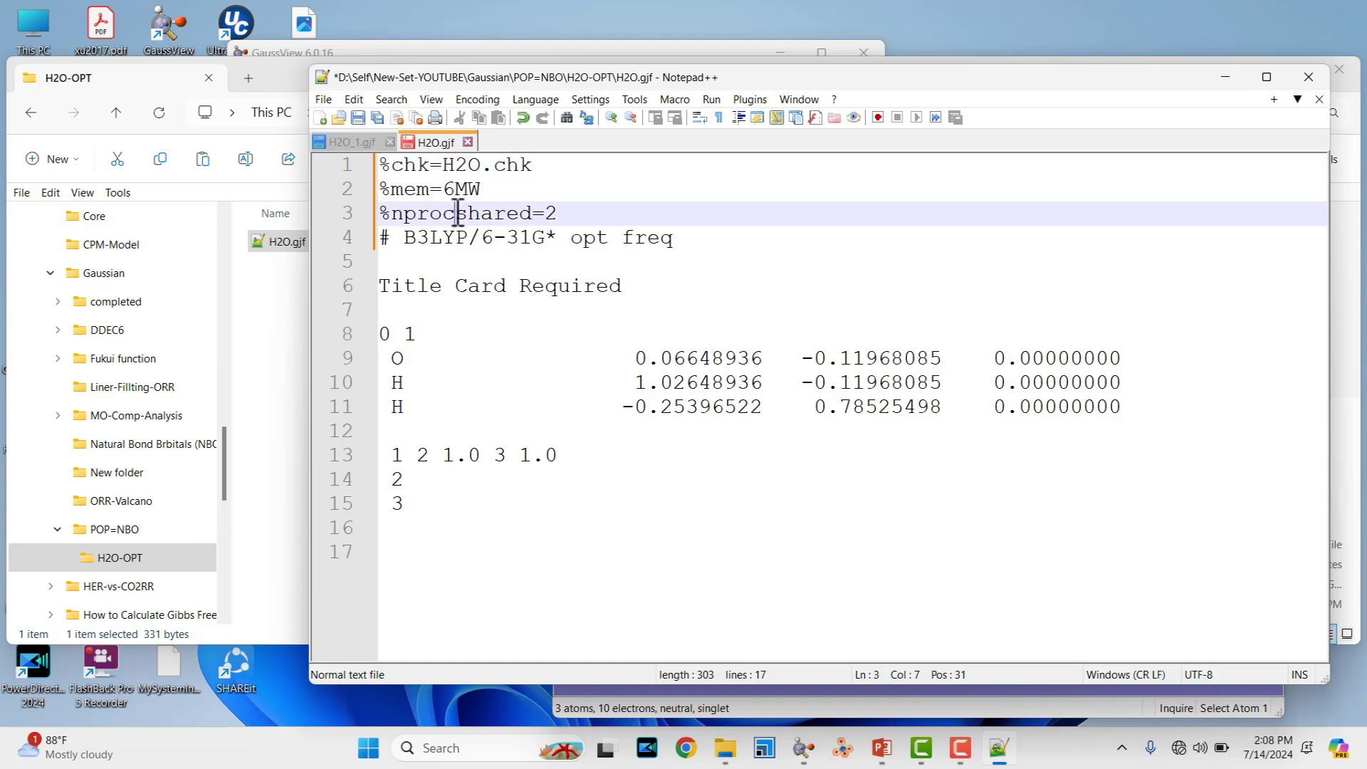
pyautogui.click(448, 238)
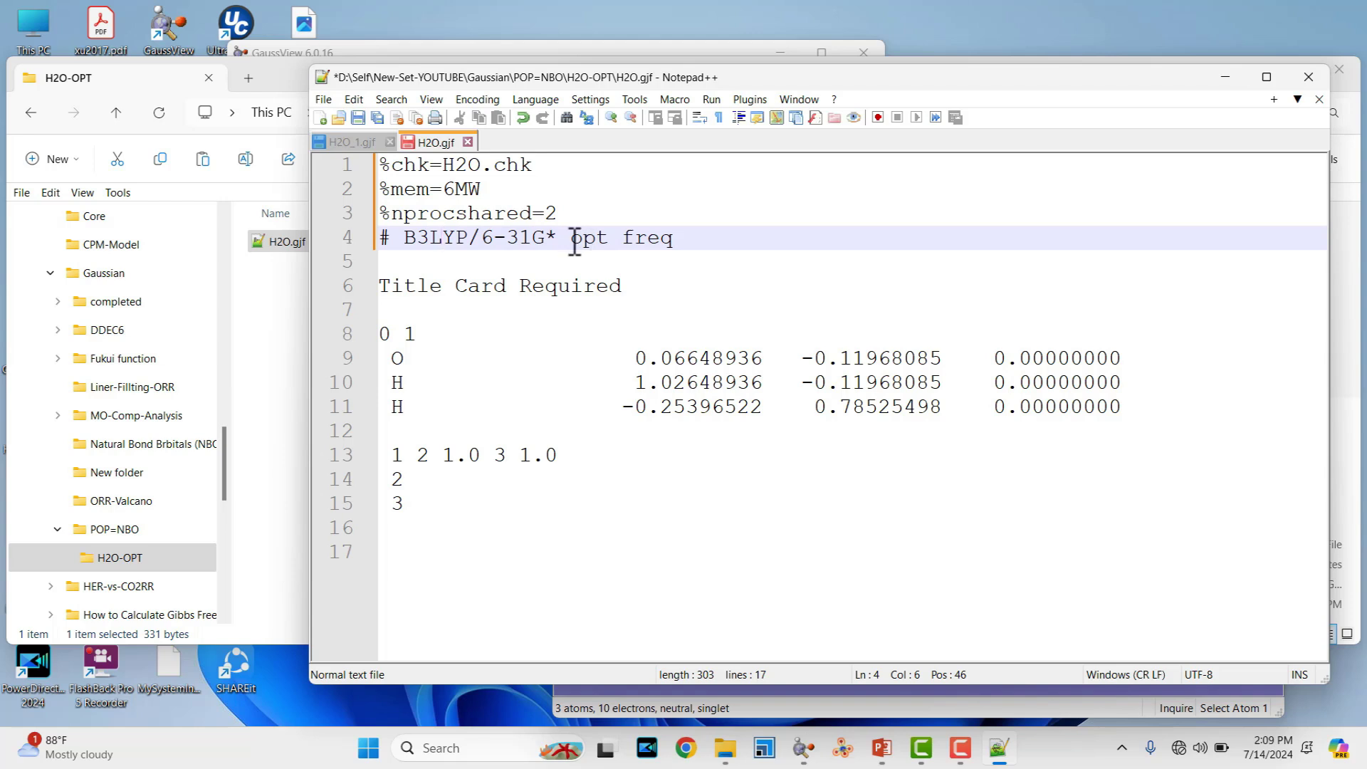
pyautogui.click(511, 262)
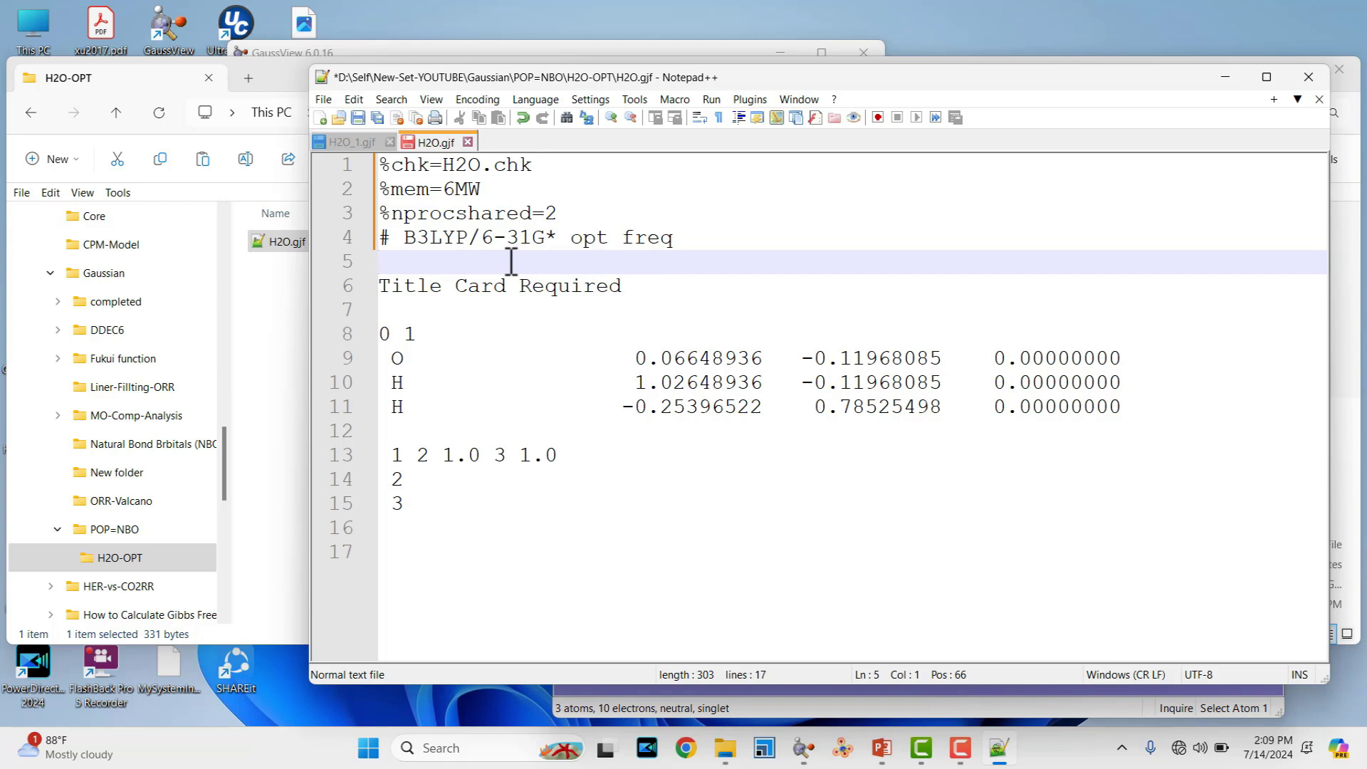
# - Replace the Title Card Required text with the title H2O
pyautogui.moveTo(629, 286); pyautogui.dragTo(362, 293)
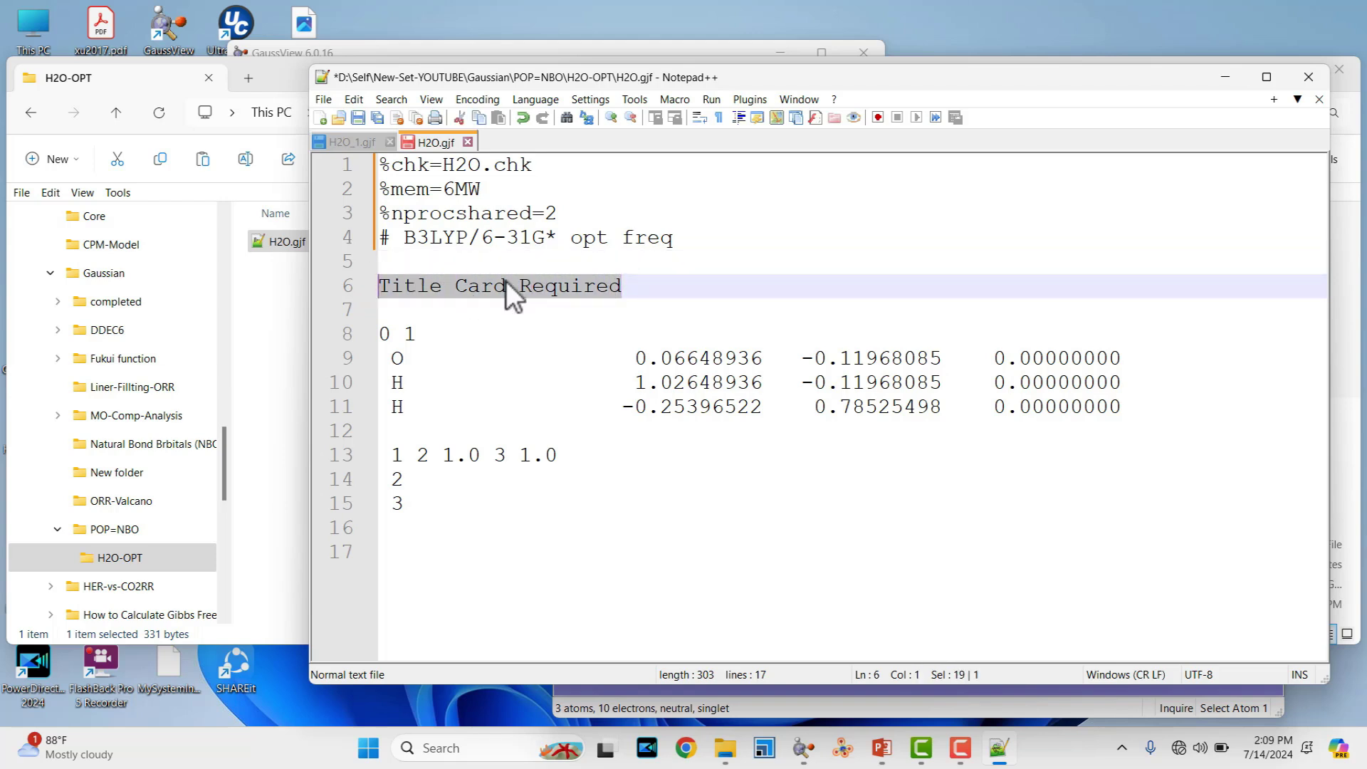
pyautogui.write('H2O')
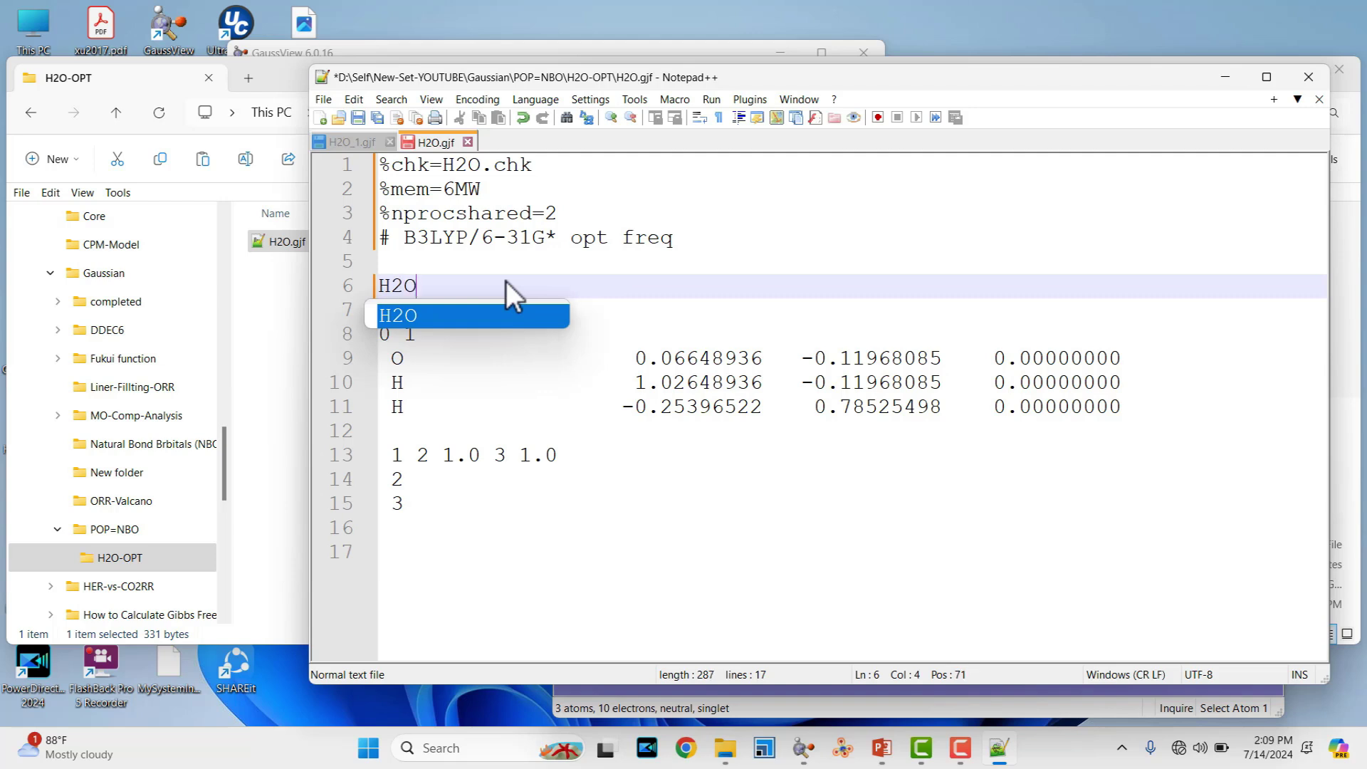
pyautogui.click(542, 341)
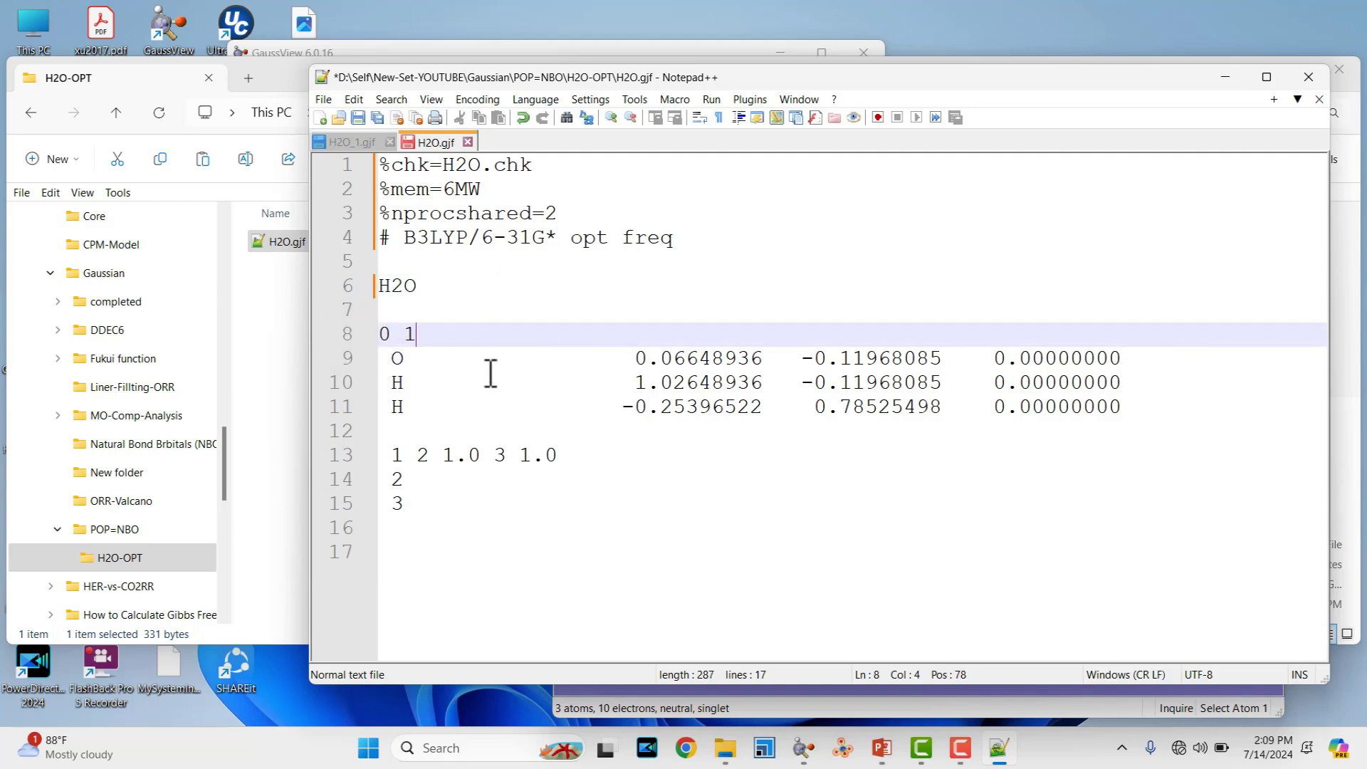
pyautogui.click(391, 334)
pyautogui.moveTo(392, 334); pyautogui.dragTo(1140, 360)
pyautogui.moveTo(1206, 394); pyautogui.dragTo(1209, 406)
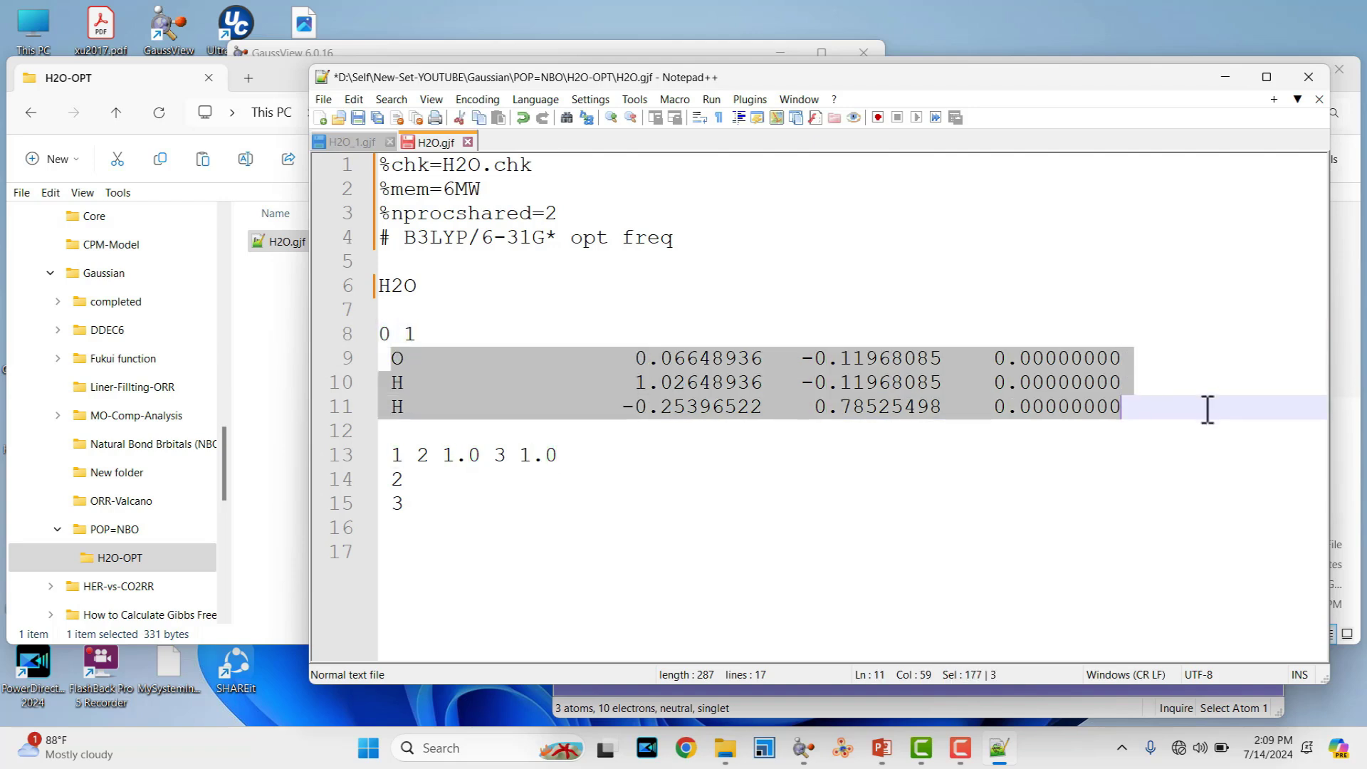
# - Replace the connectivity block below the atomic coordinates with several blank lines and save the file
pyautogui.doubleClick(449, 509)
pyautogui.moveTo(449, 509); pyautogui.dragTo(380, 435)
pyautogui.press('Delete')
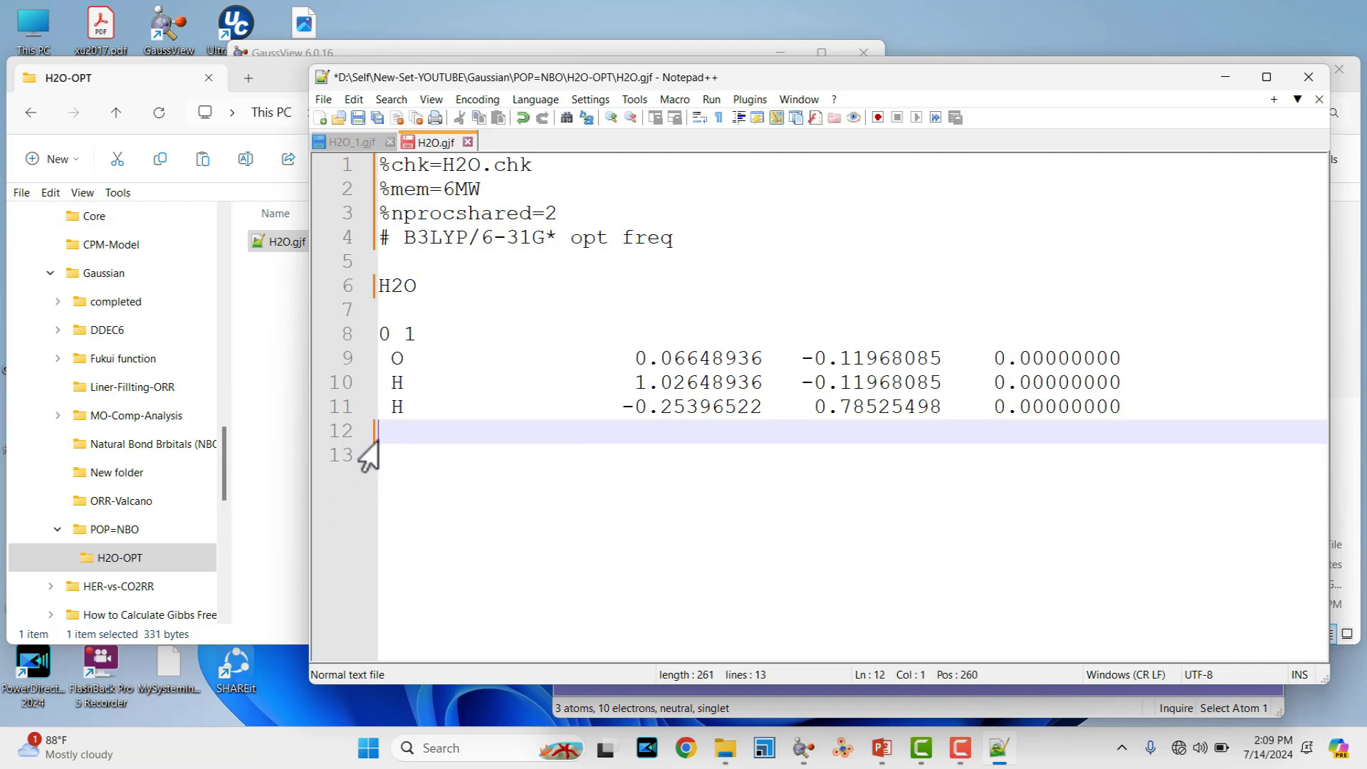
pyautogui.press('Return')
pyautogui.press('Return')
pyautogui.press('Return')
pyautogui.press('Return')
pyautogui.press('Return')
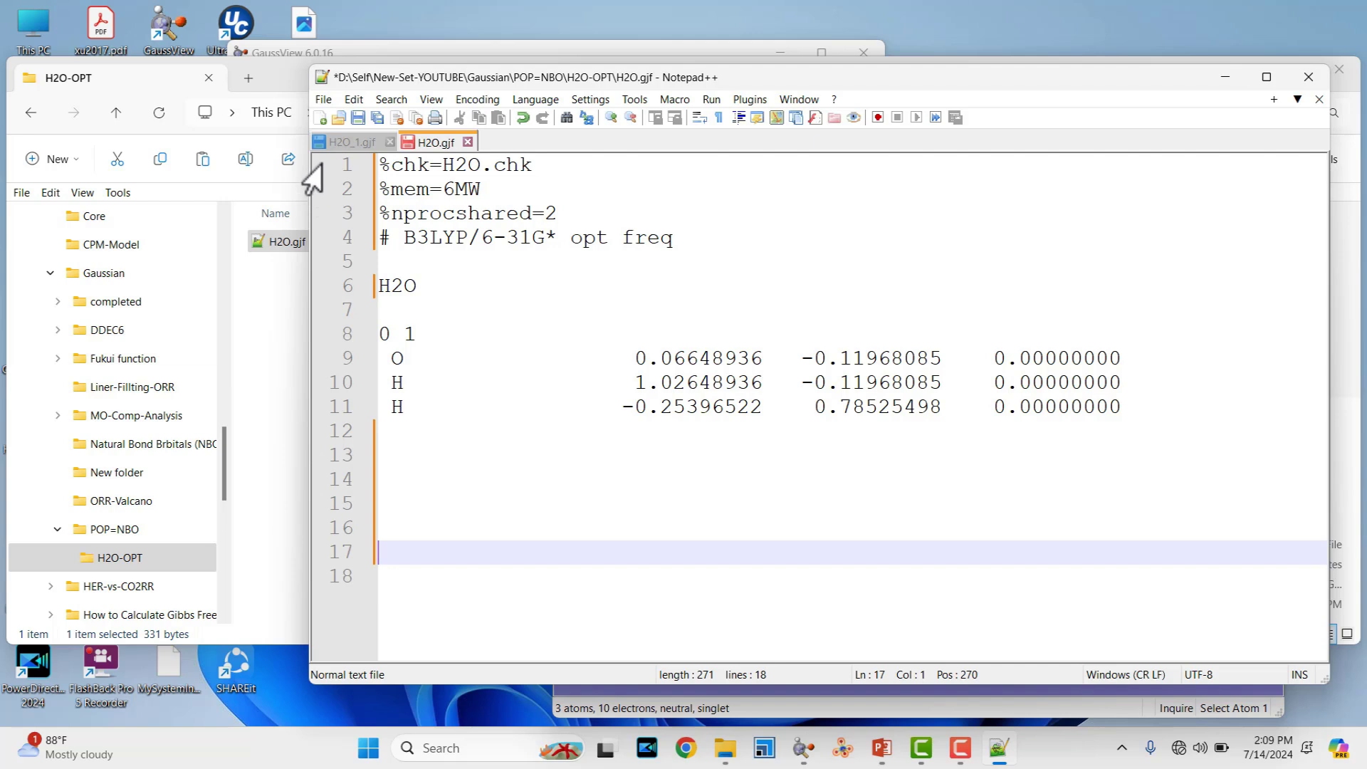
pyautogui.click(360, 118)
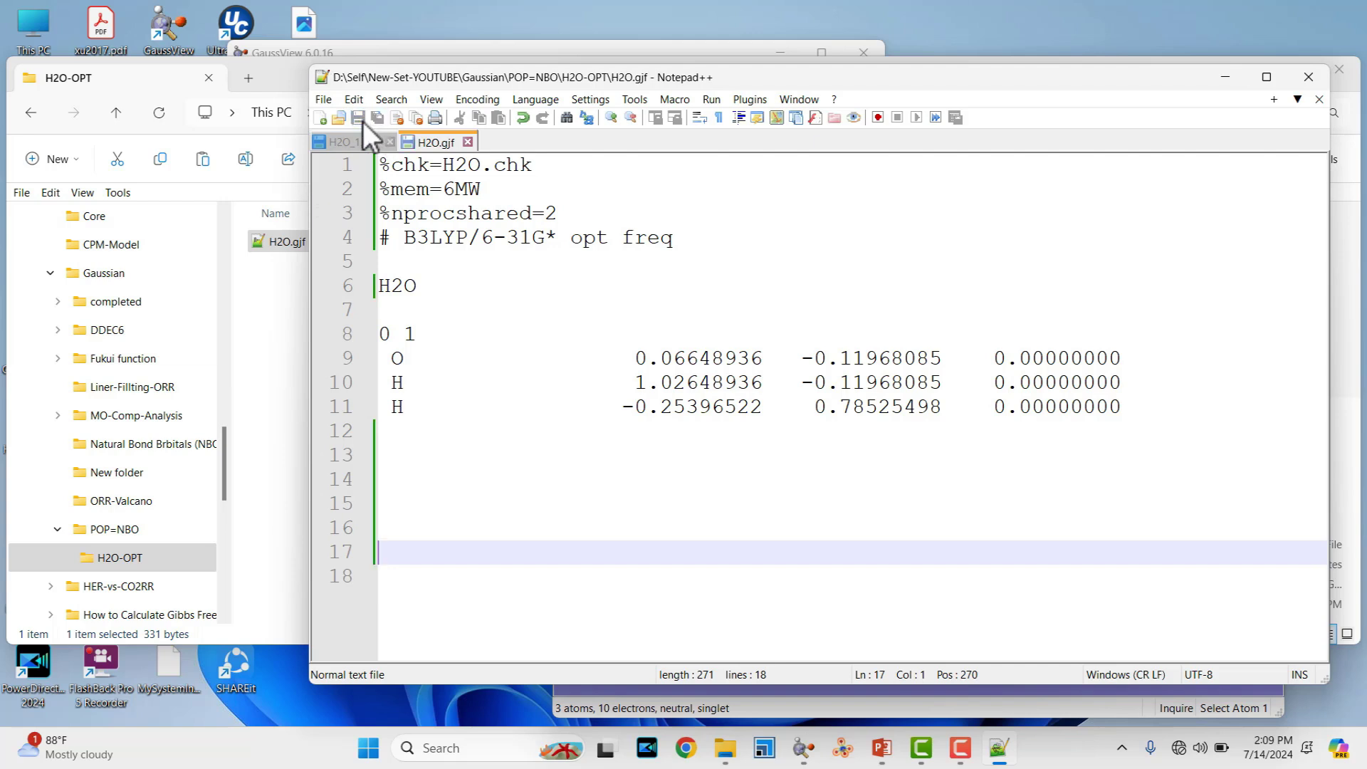
pyautogui.click(443, 409)
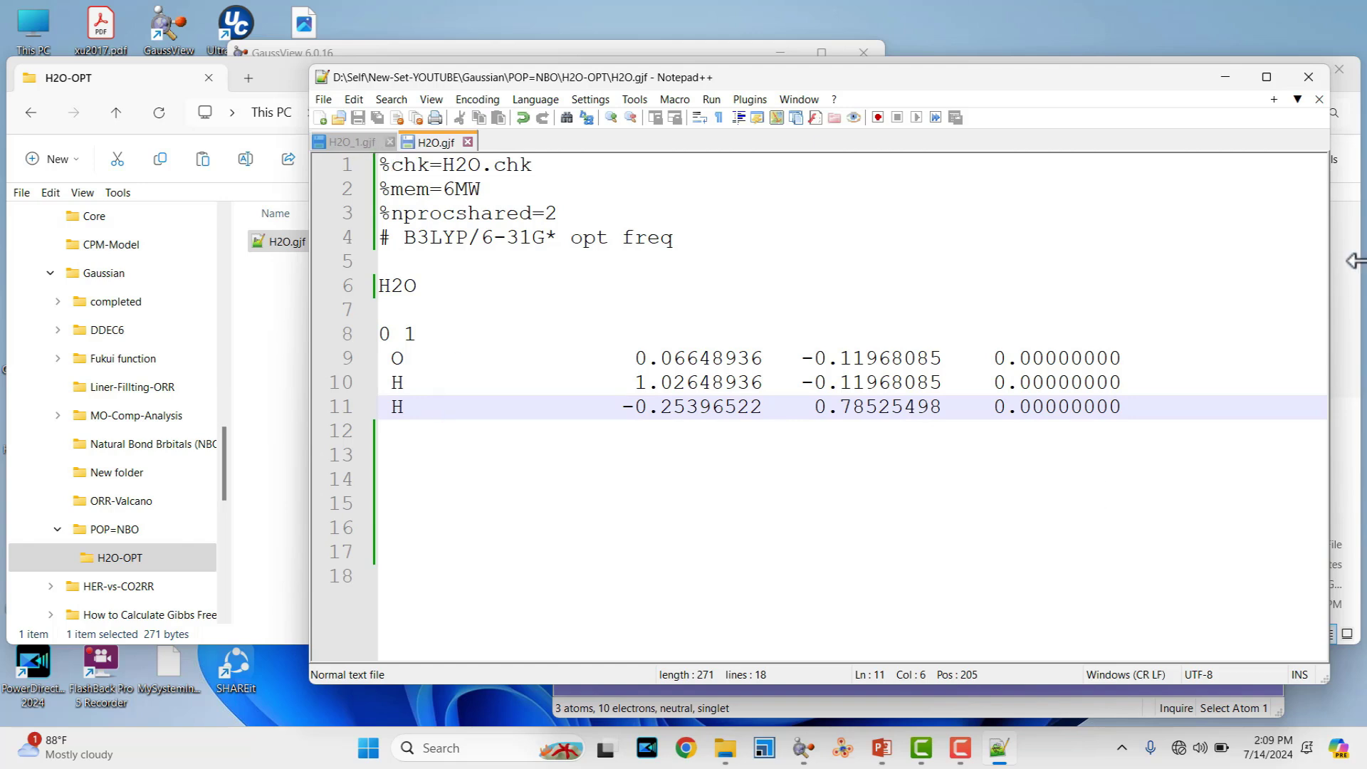
# - Minimize the text editor and launch Gaussian 09W through the Windows search
pyautogui.click(1235, 78)
pyautogui.click(755, 314)
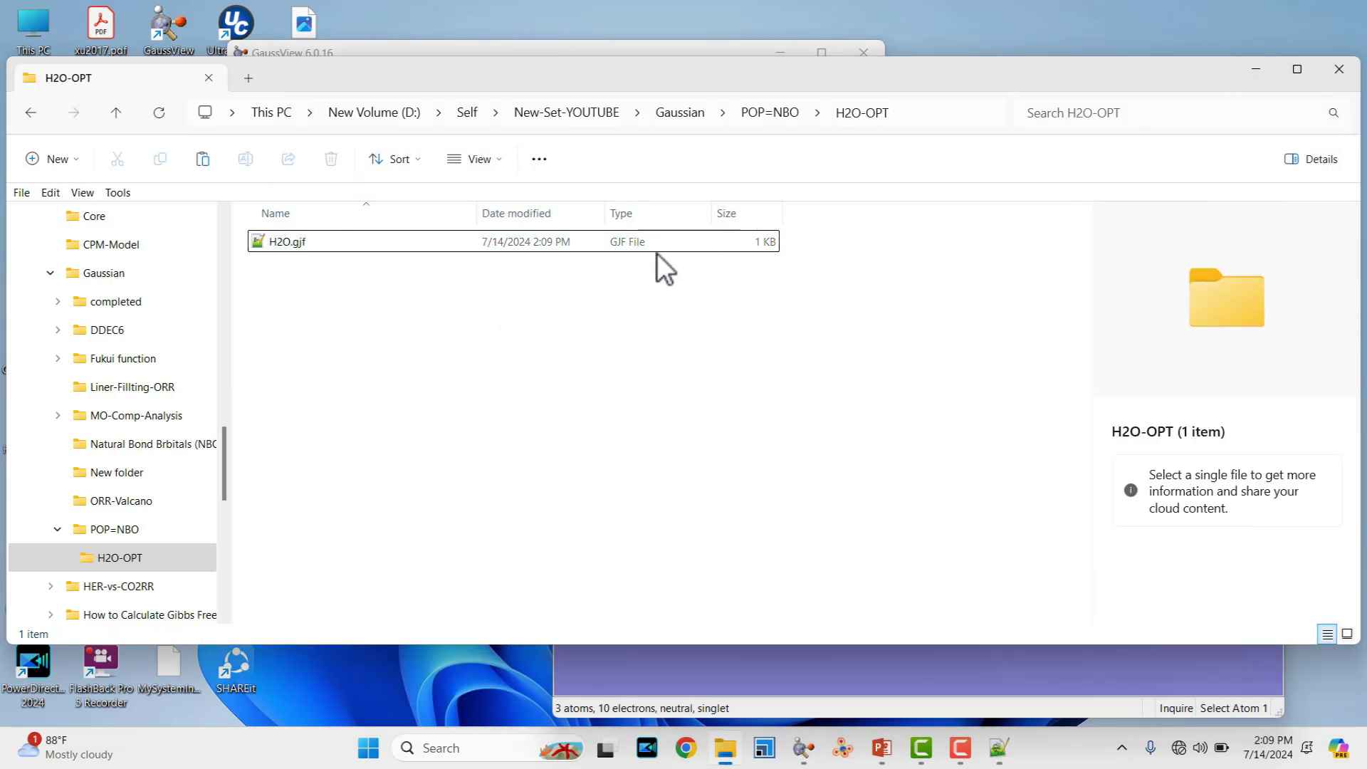
pyautogui.click(435, 748)
pyautogui.write('gauss')
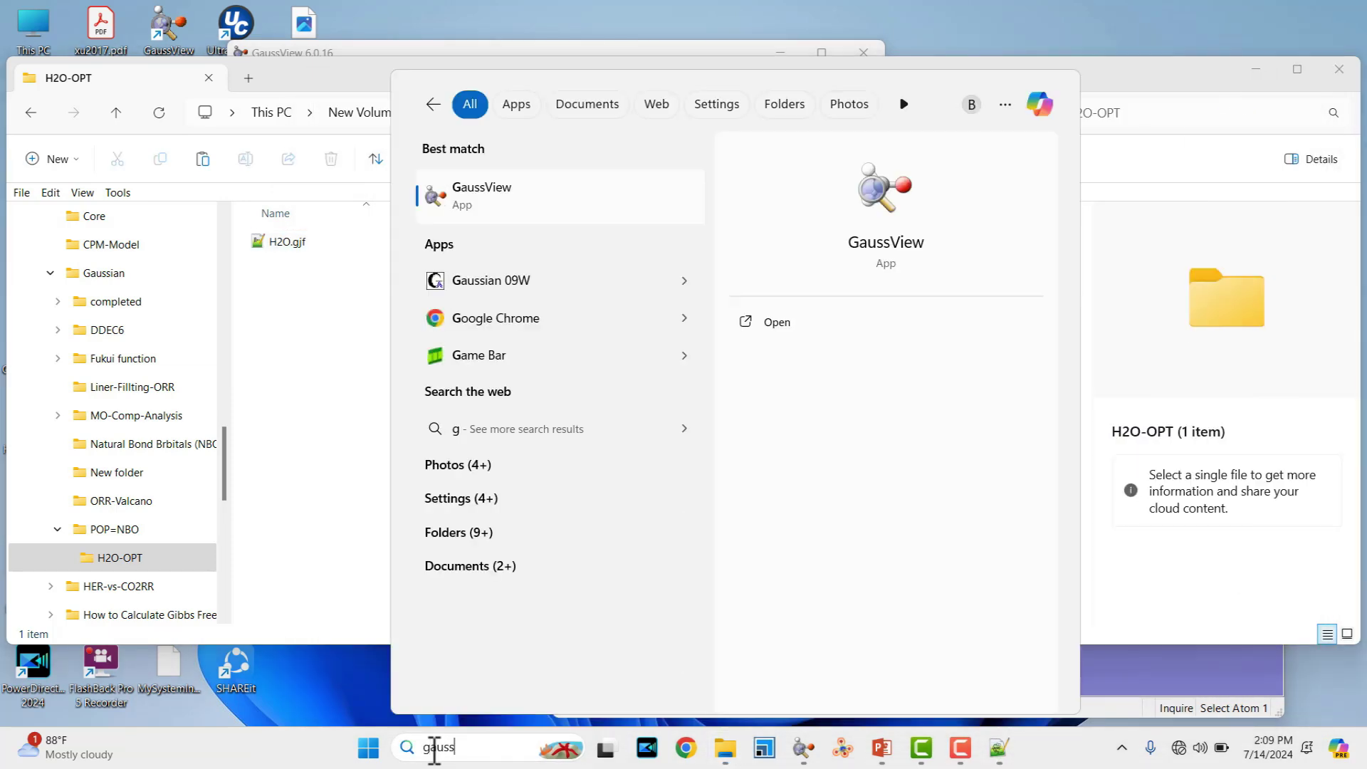
pyautogui.write('ian 09W')
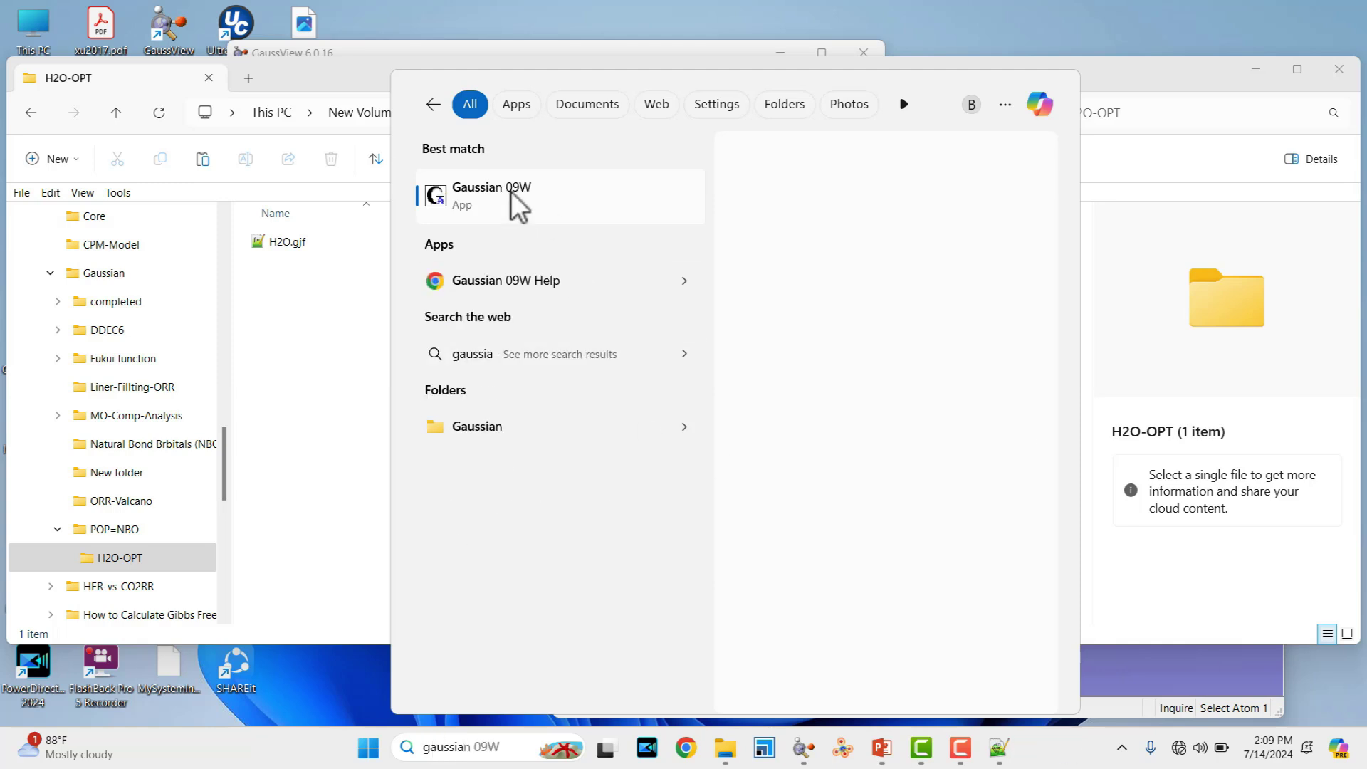
pyautogui.click(510, 191)
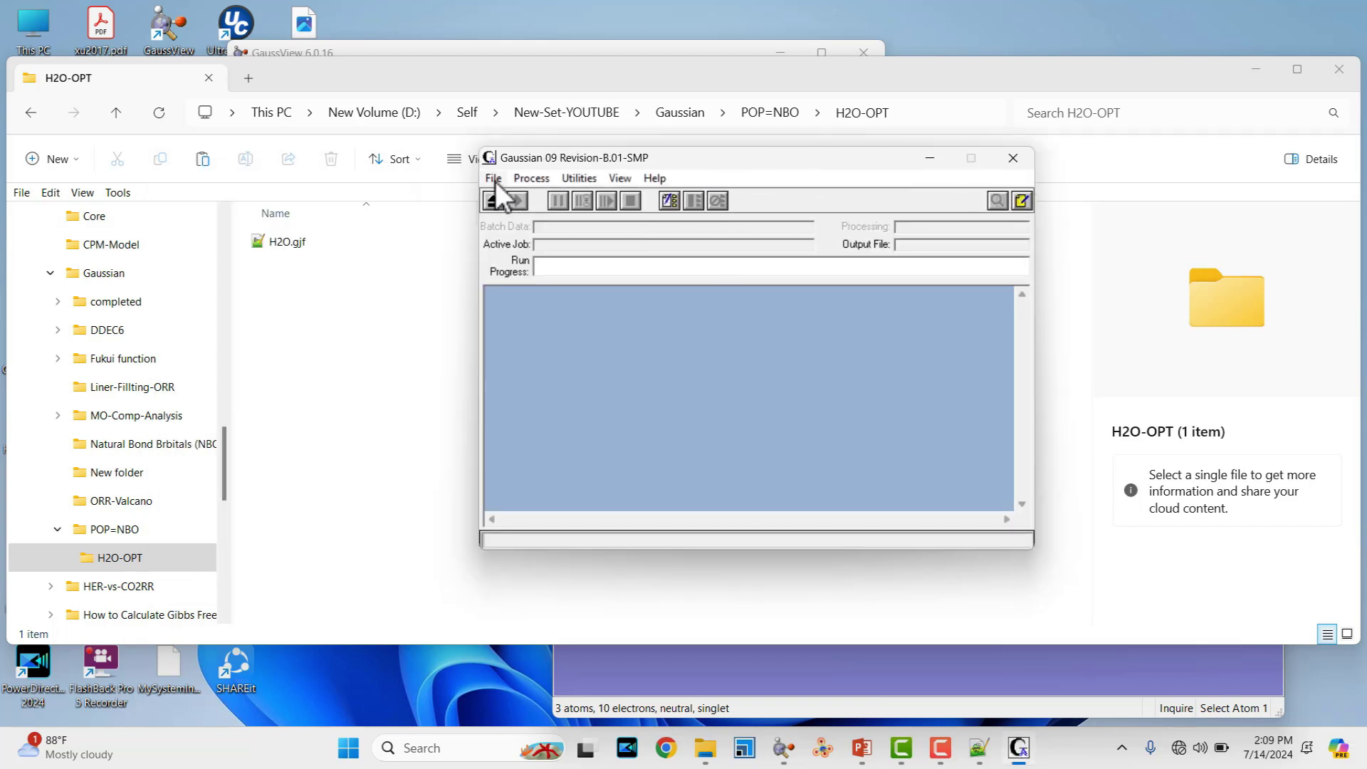
# - Bring up Gaussian's dialog for opening a job file, and copy the H2O-OPT folder path from File Explorer
pyautogui.click(494, 178)
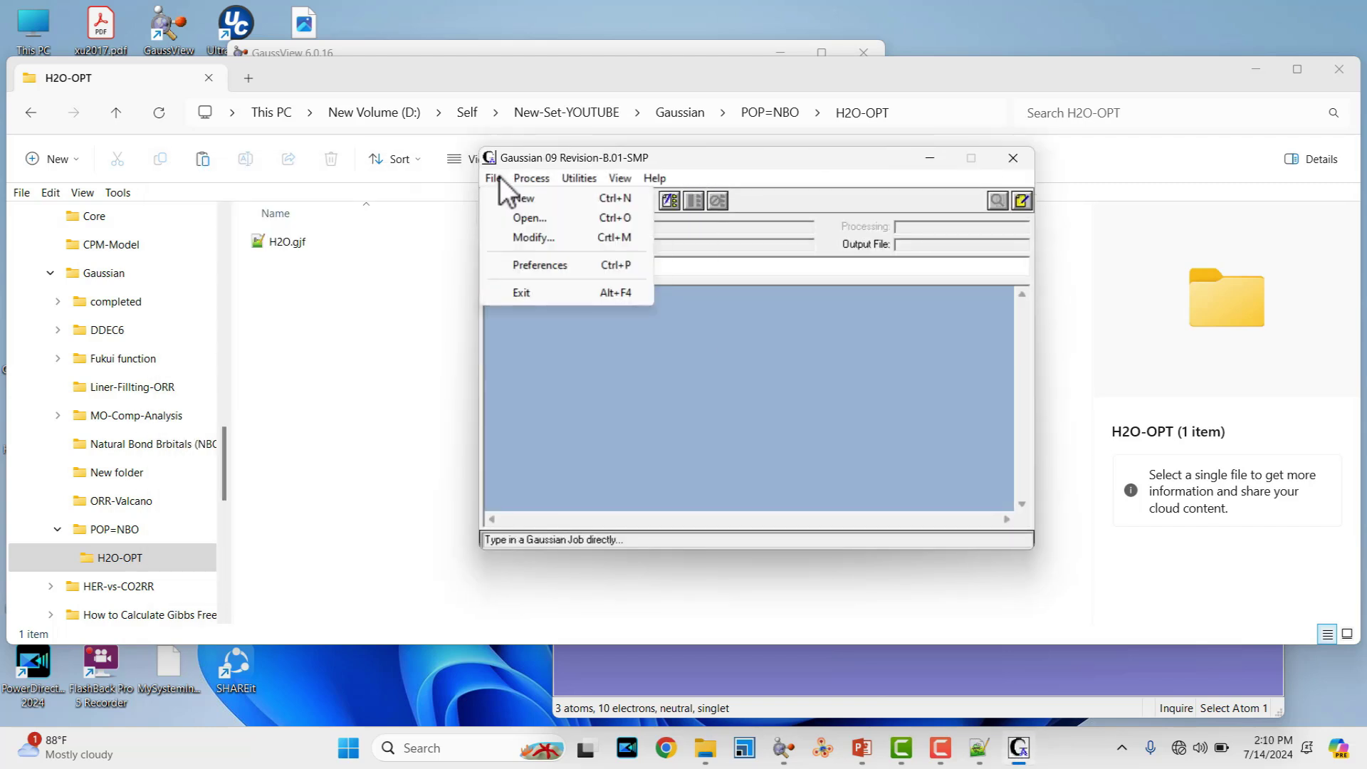
pyautogui.click(686, 233)
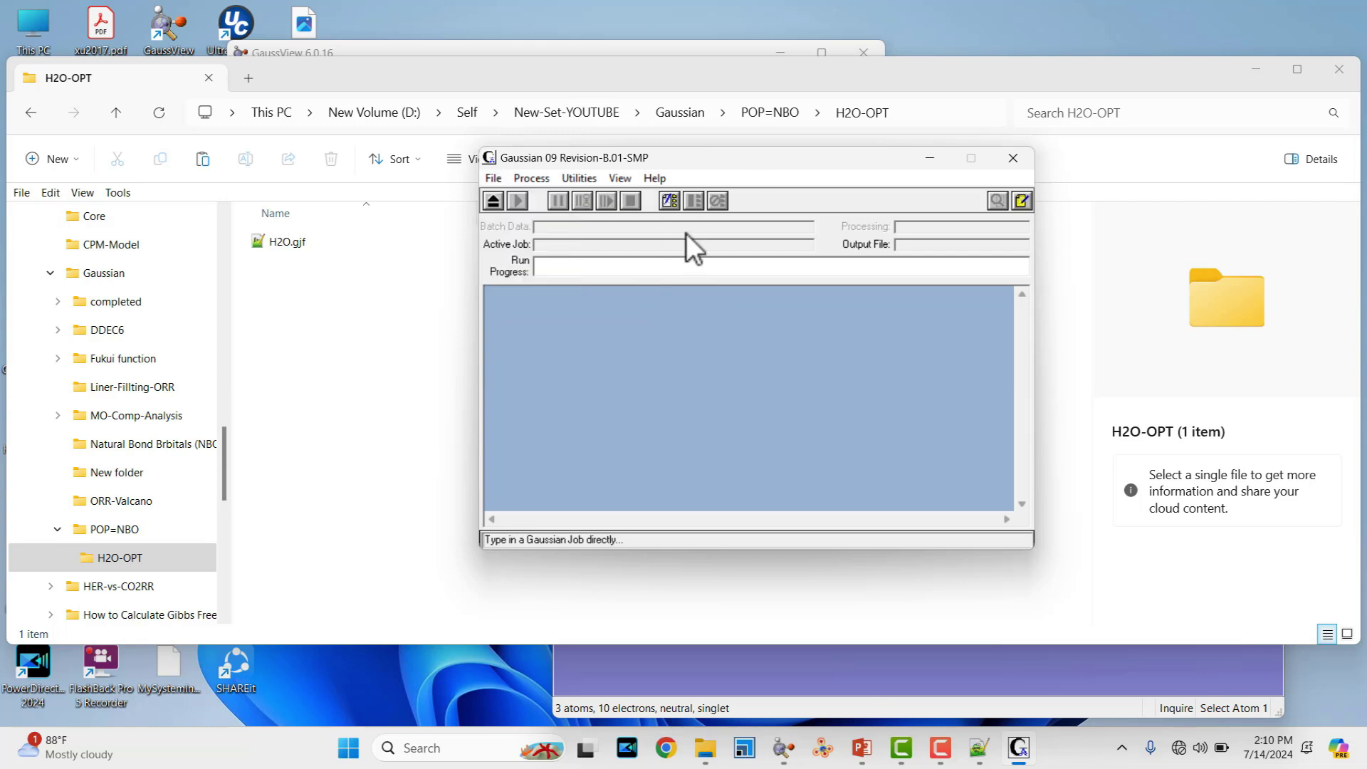
pyautogui.click(490, 178)
pyautogui.moveTo(497, 180)
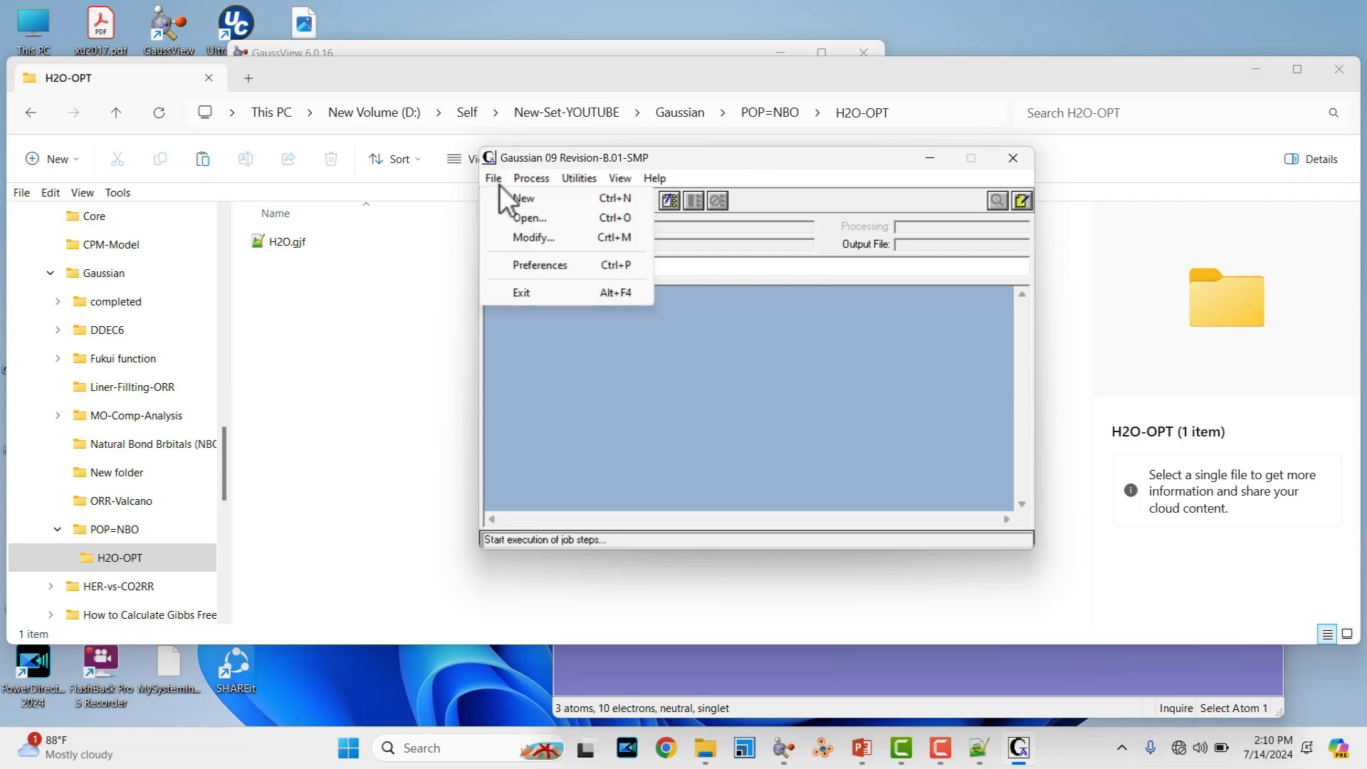
pyautogui.click(525, 218)
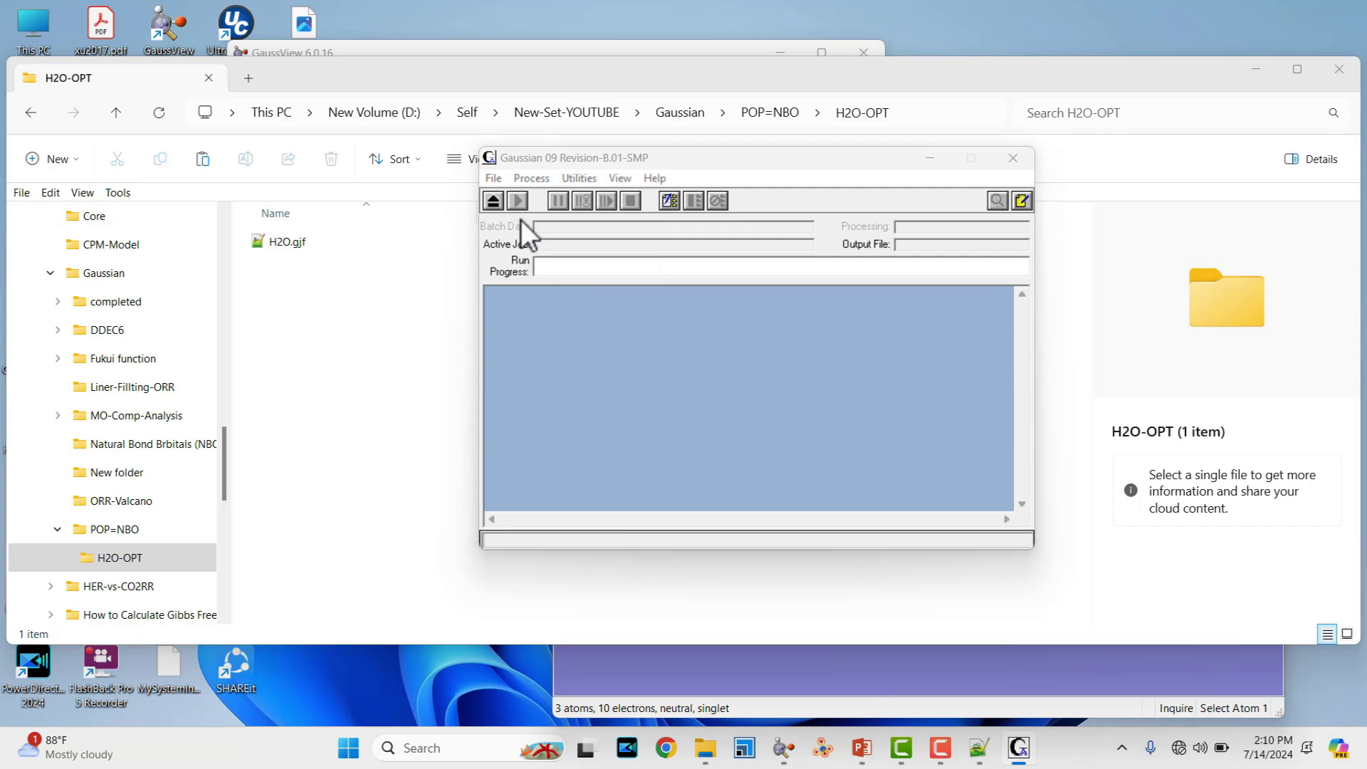
pyautogui.click(914, 112)
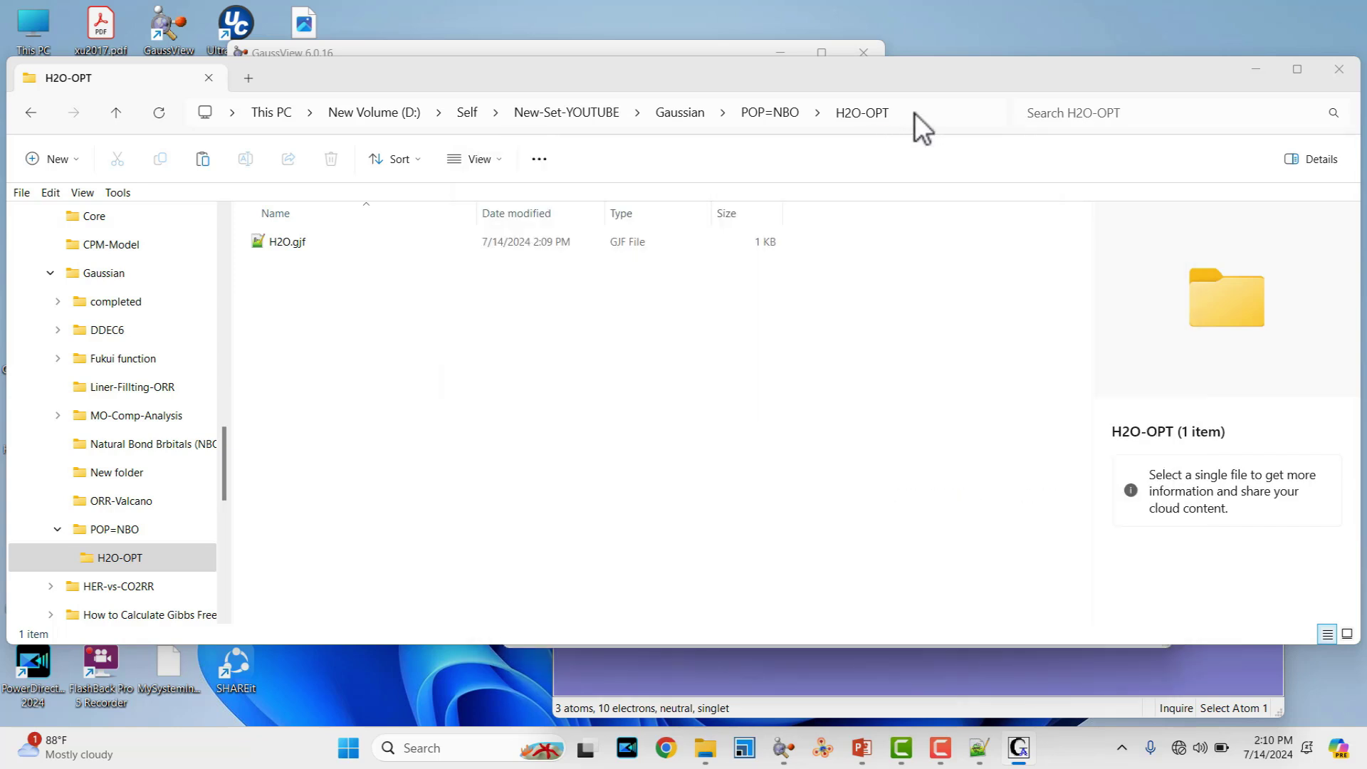
pyautogui.click(915, 112)
pyautogui.hotkey('ctrl', 'c')
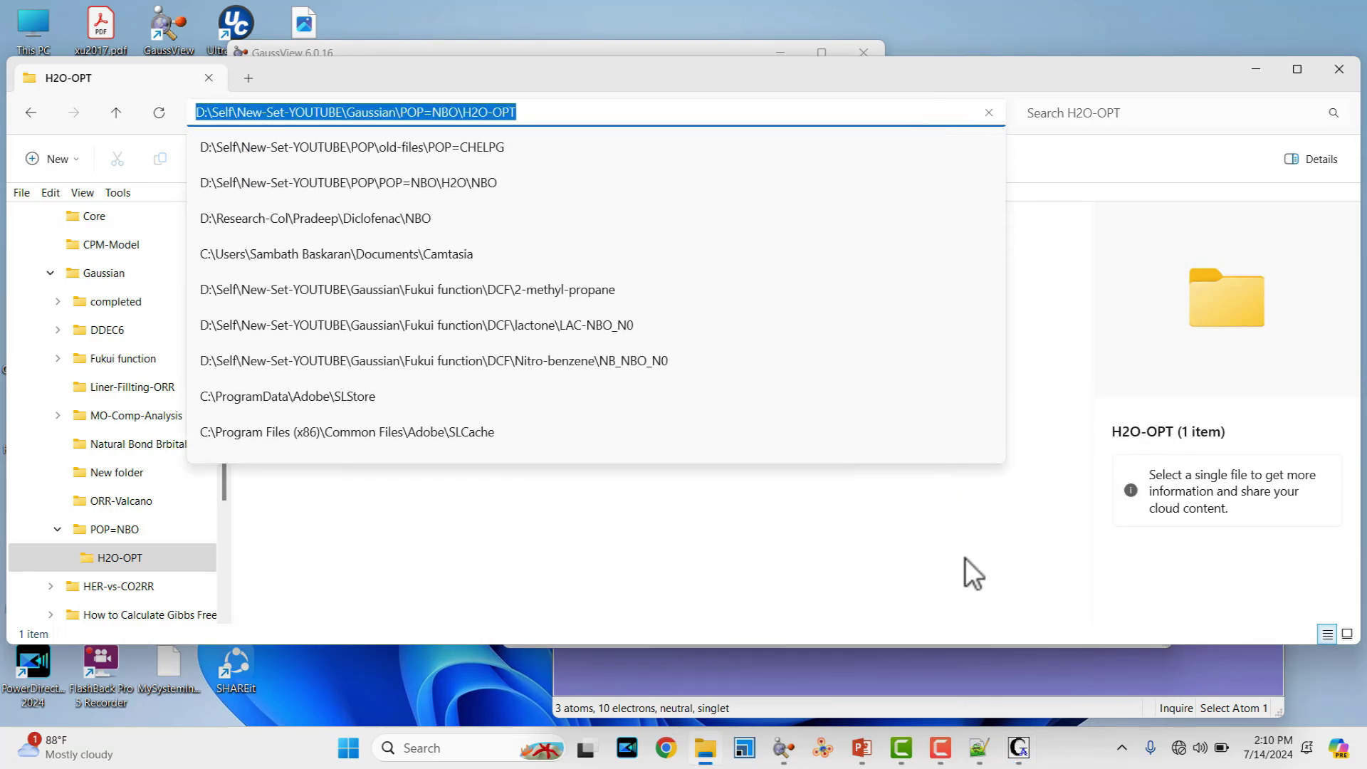
# - Return to Gaussian 09W, go to the copied H2O-OPT folder path and open H2O.gjf
pyautogui.click(1020, 747)
pyautogui.click(866, 281)
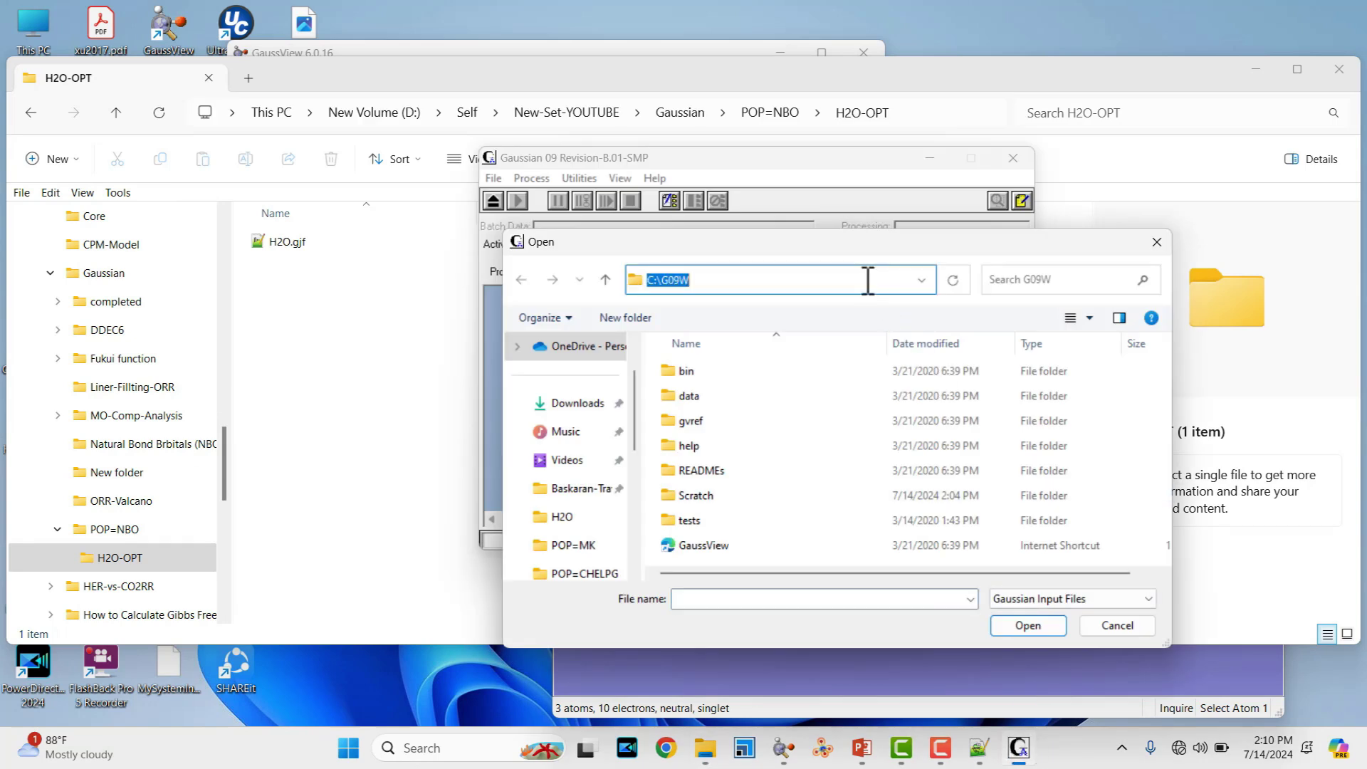
pyautogui.hotkey('ctrl', 'v')
pyautogui.press('Return')
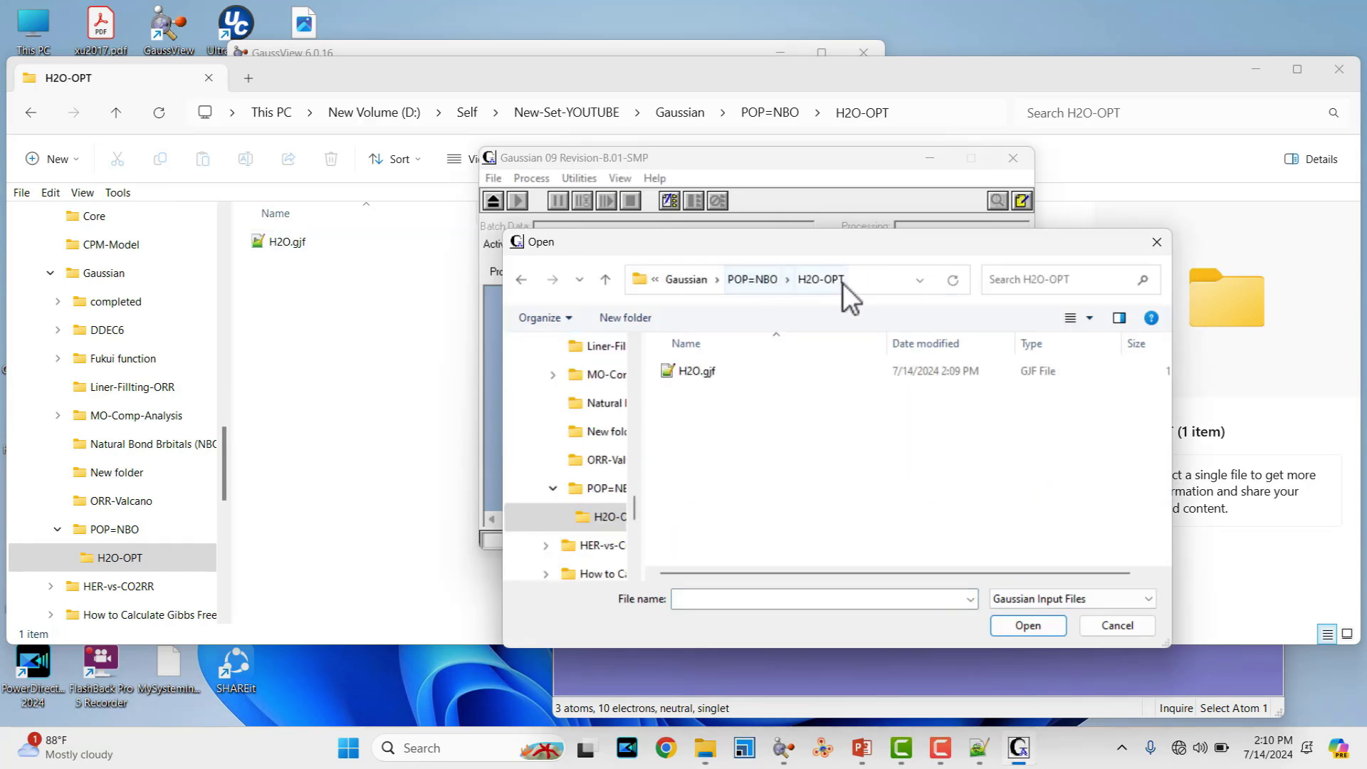
pyautogui.click(703, 377)
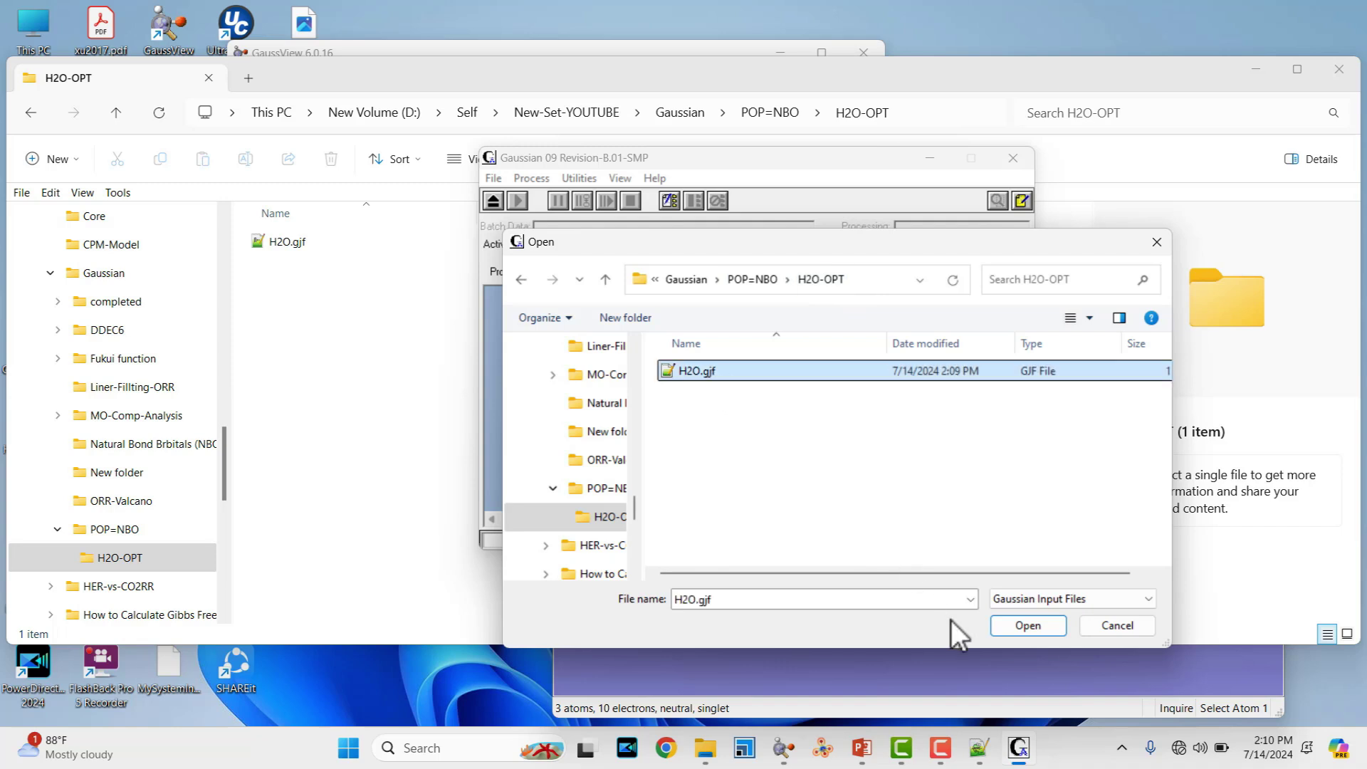
pyautogui.click(1029, 633)
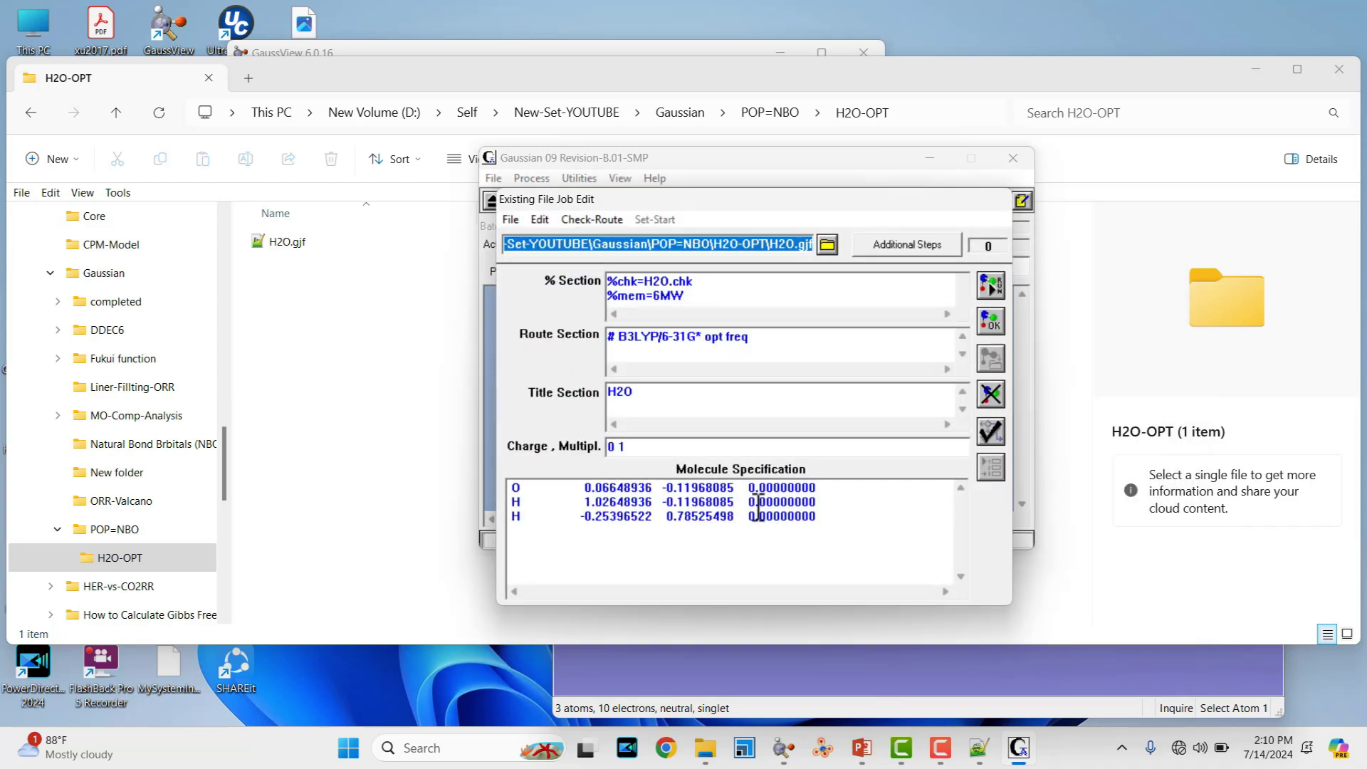
# - Review the % Section, add two blank lines below the atomic coordinates and save the job as H2O_1.gjf
pyautogui.click(659, 292)
pyautogui.scroll(-1, 660, 292)
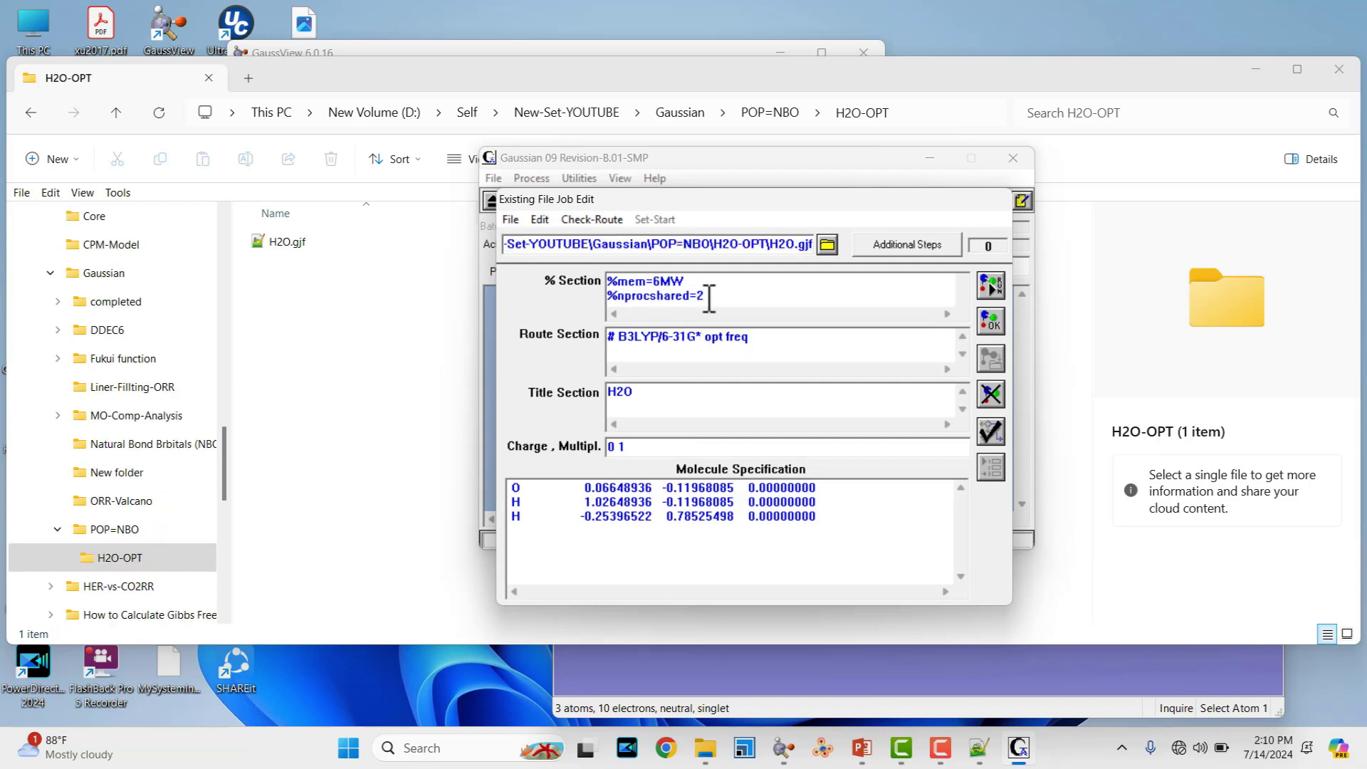
pyautogui.scroll(1, 710, 297)
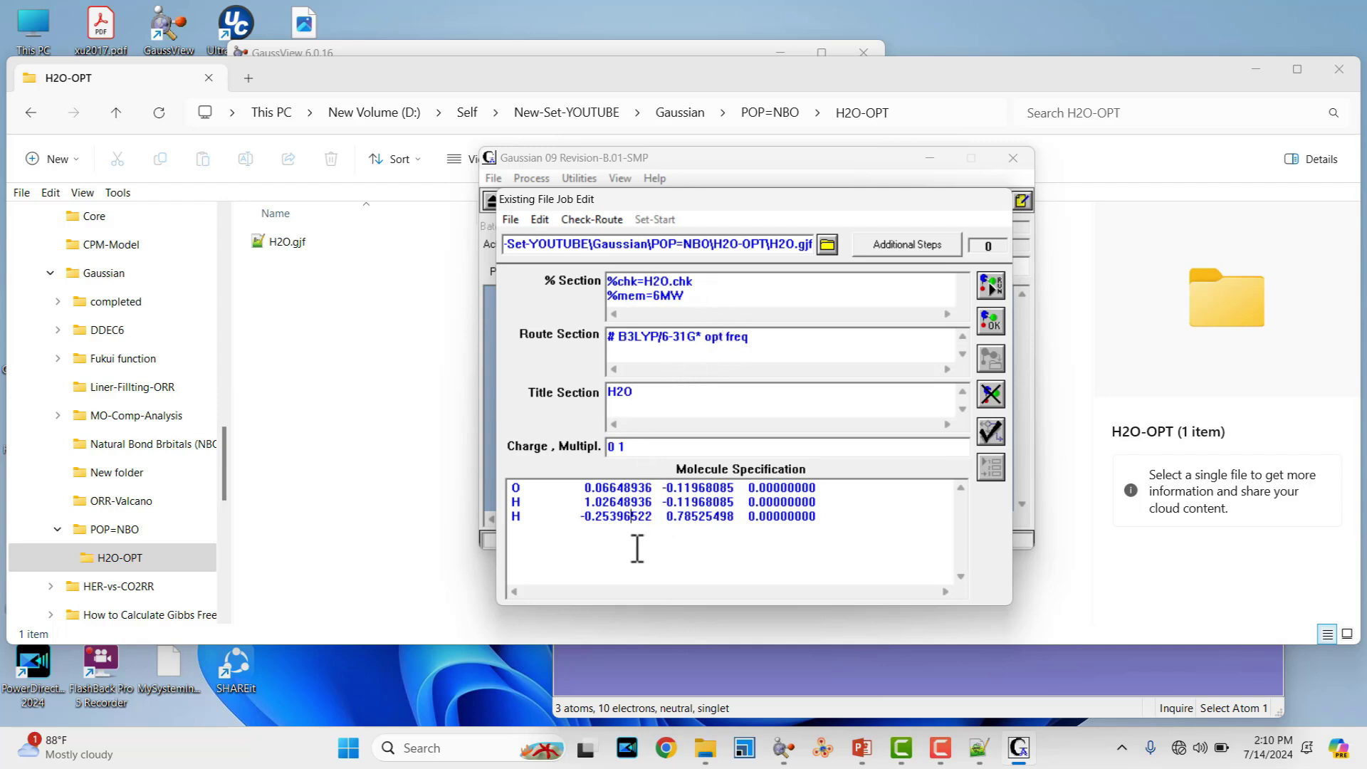
pyautogui.click(829, 518)
pyautogui.press('Return')
pyautogui.press('Return')
pyautogui.click(518, 221)
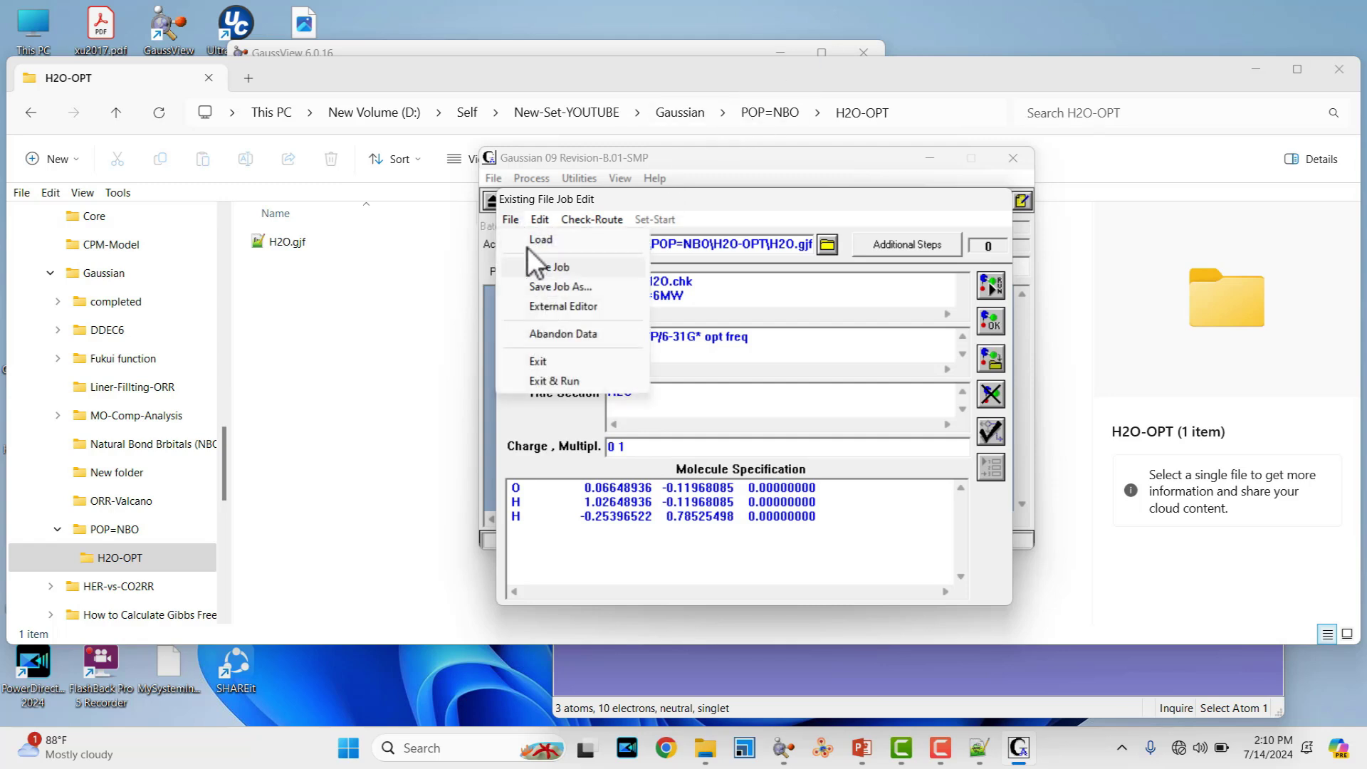
pyautogui.click(551, 290)
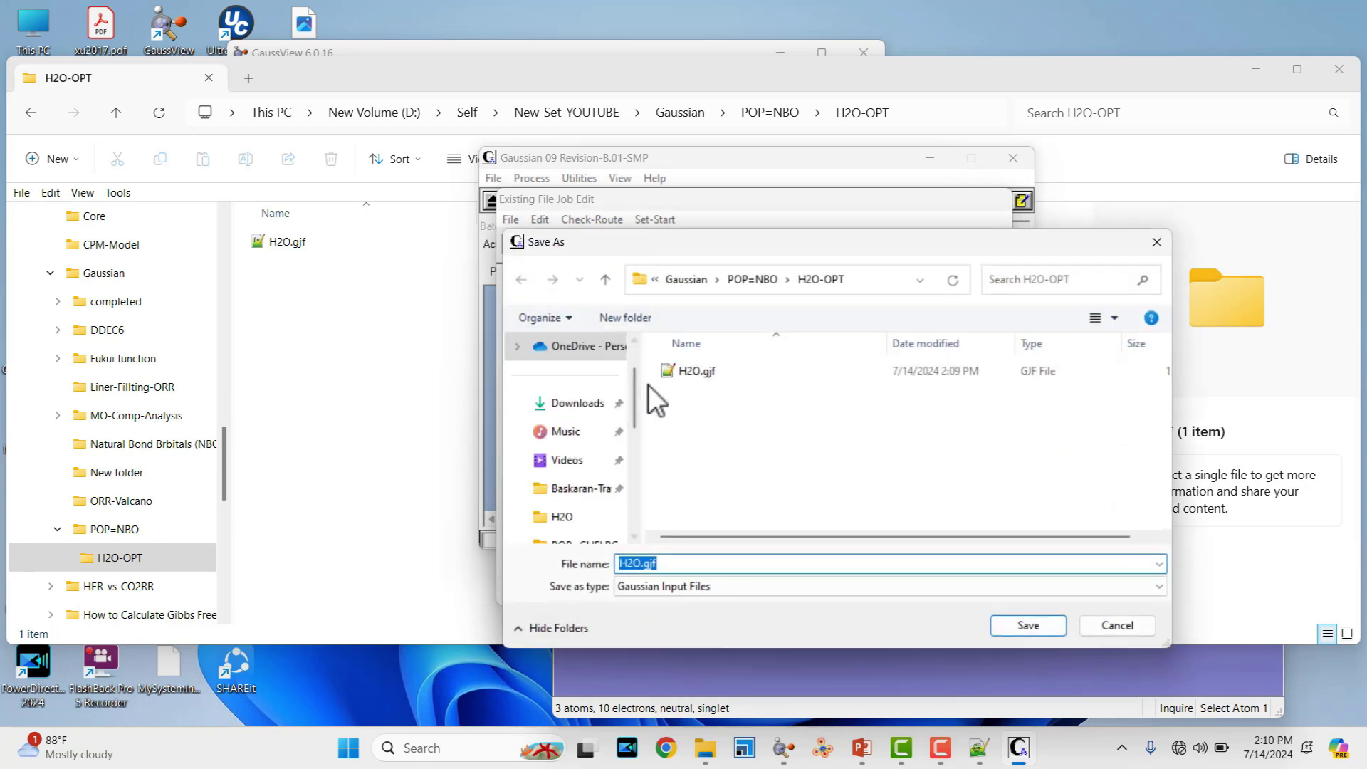
pyautogui.click(641, 563)
pyautogui.write('_1')
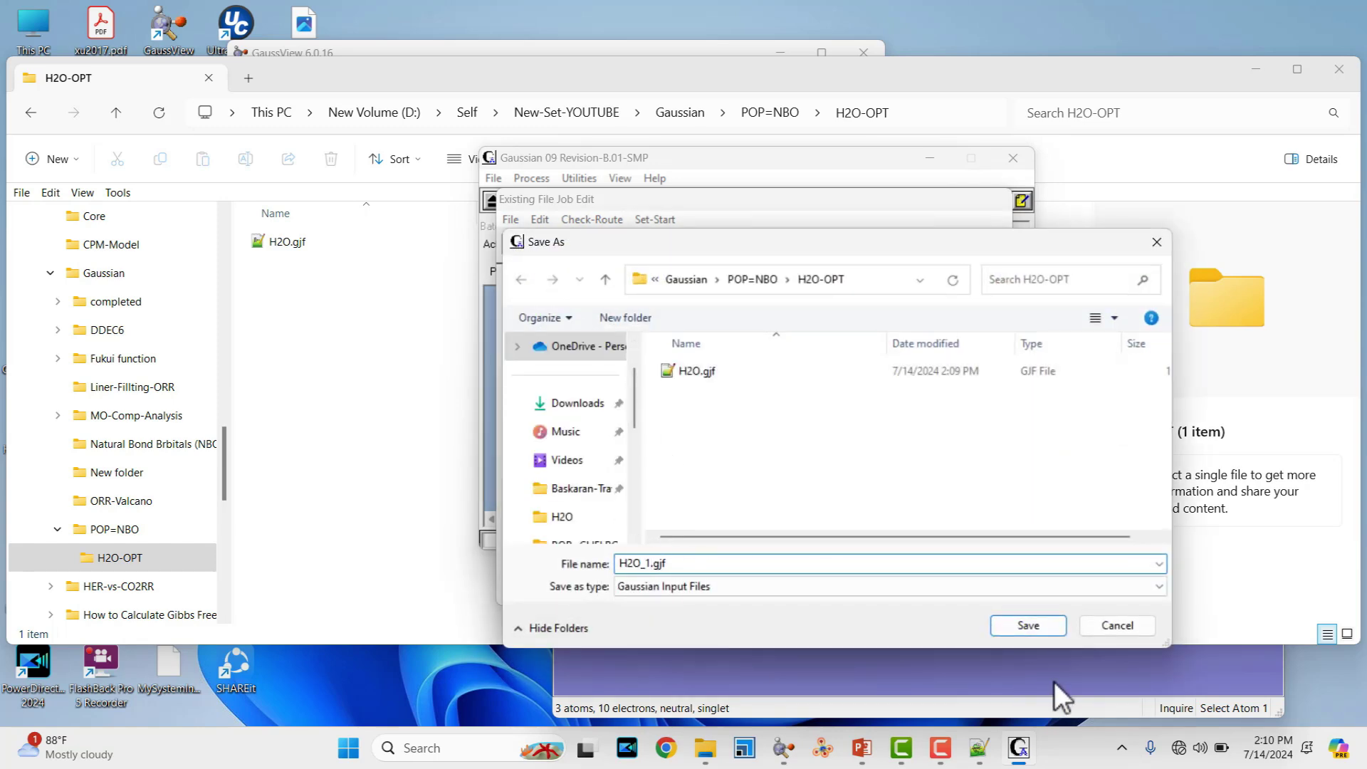
pyautogui.click(1032, 630)
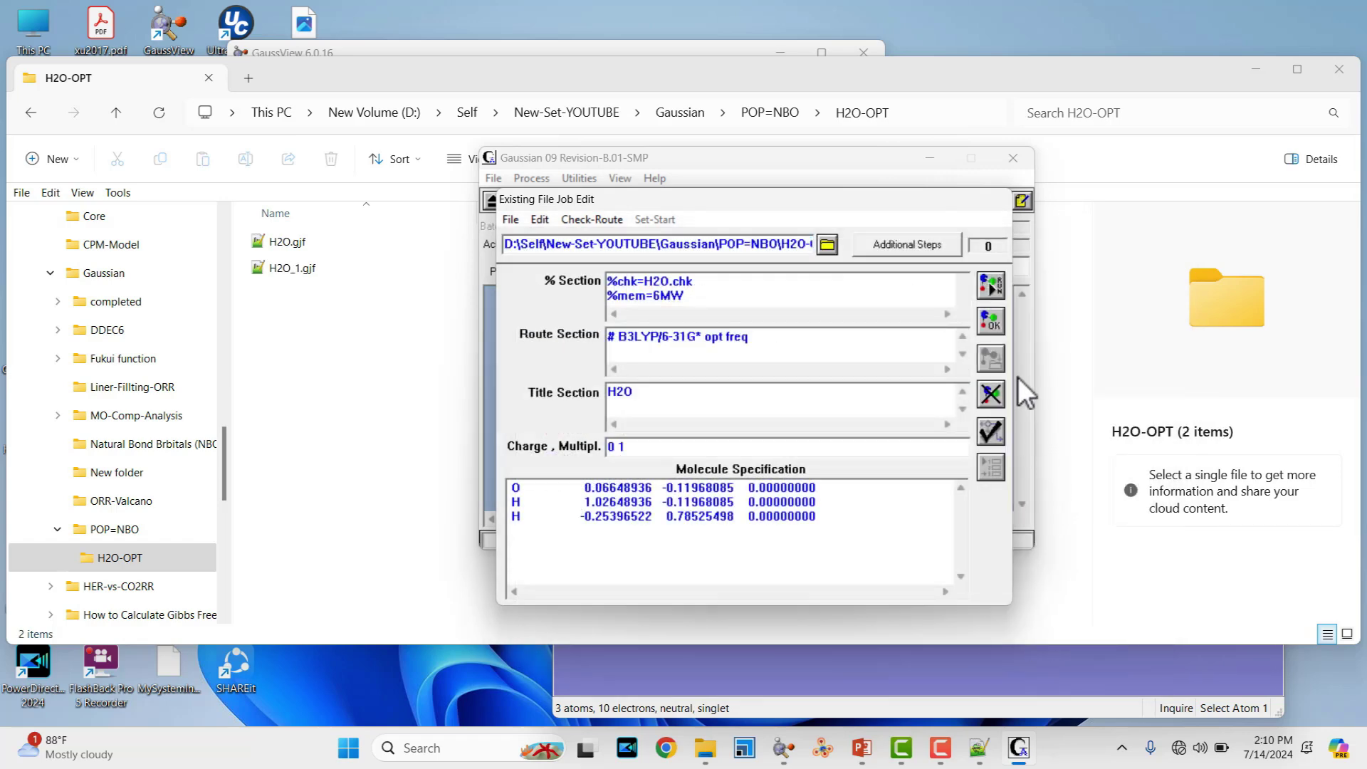
# - Run the job with its output saved as H2O_1.out in the H2O-OPT folder, and check the final termination line
pyautogui.click(994, 285)
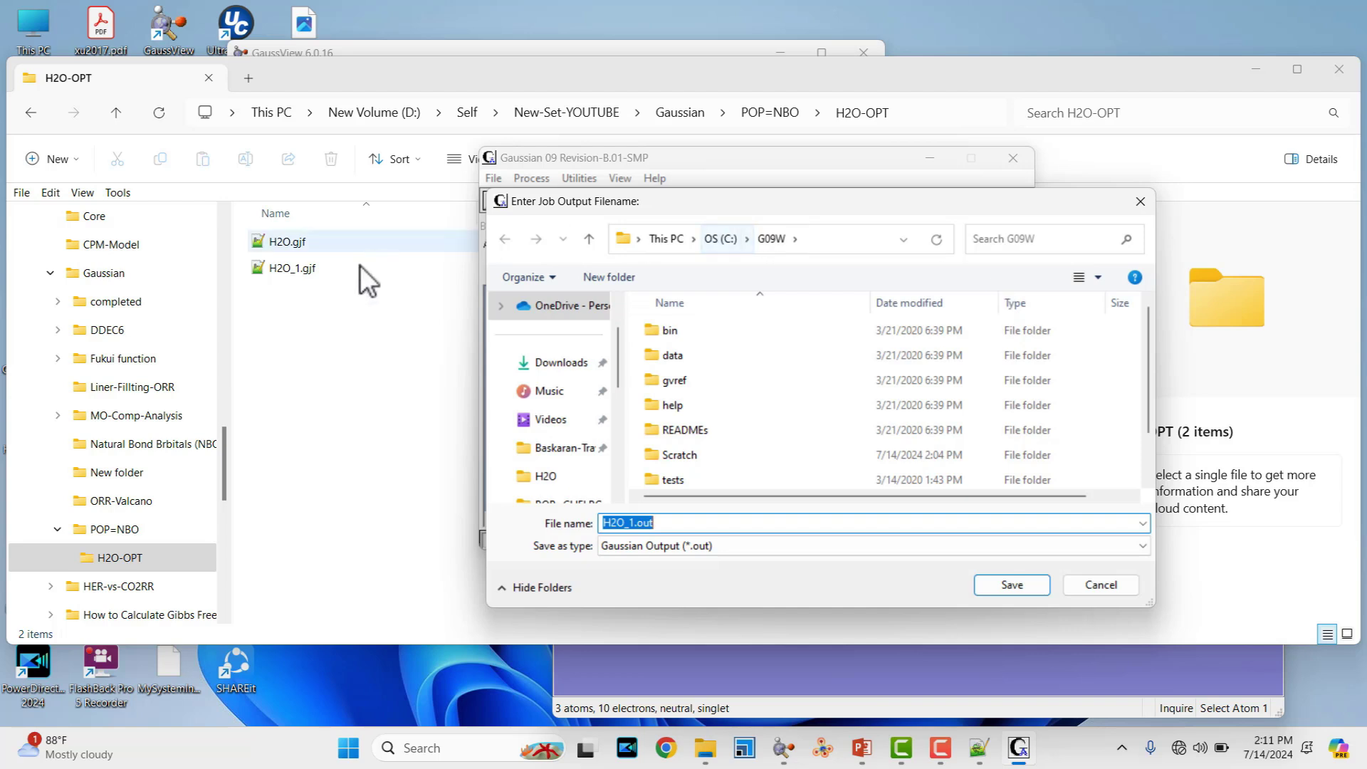
pyautogui.click(819, 237)
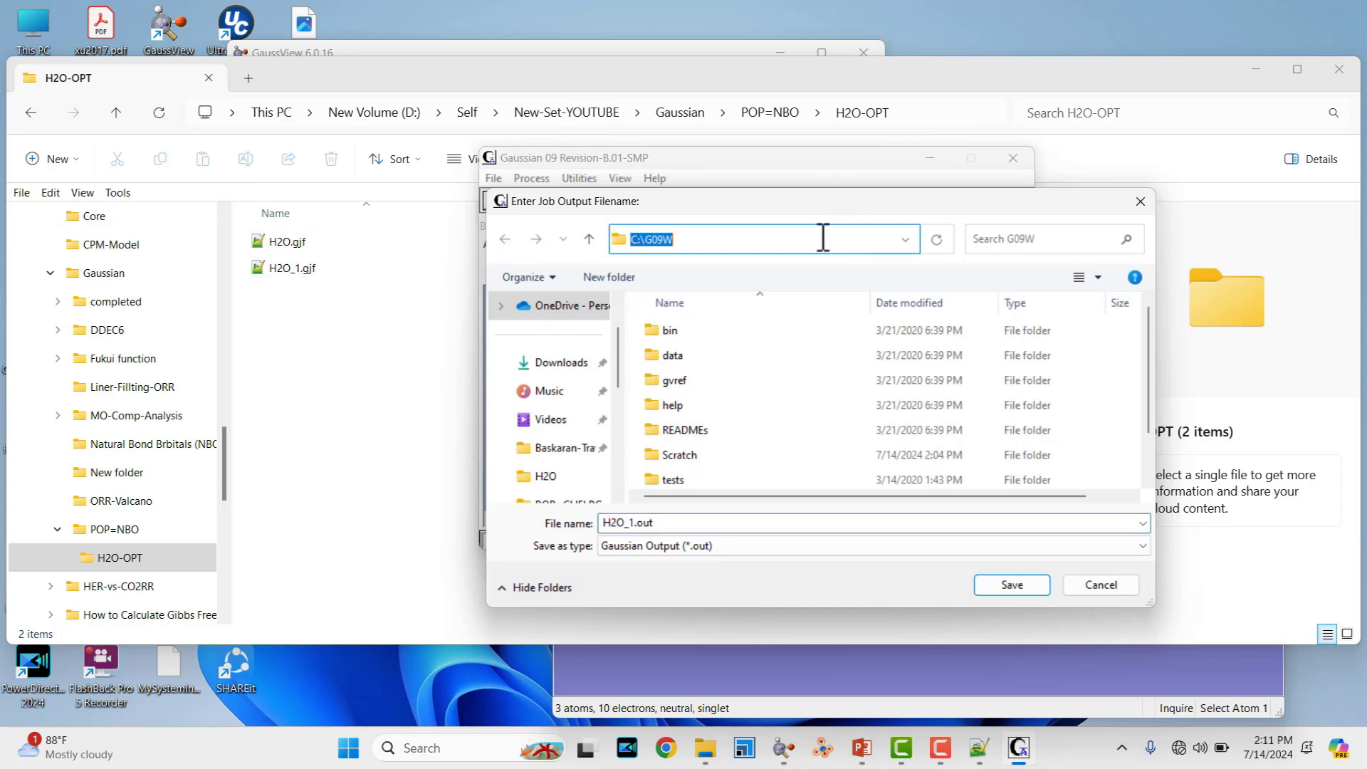
pyautogui.hotkey('ctrl', 'v')
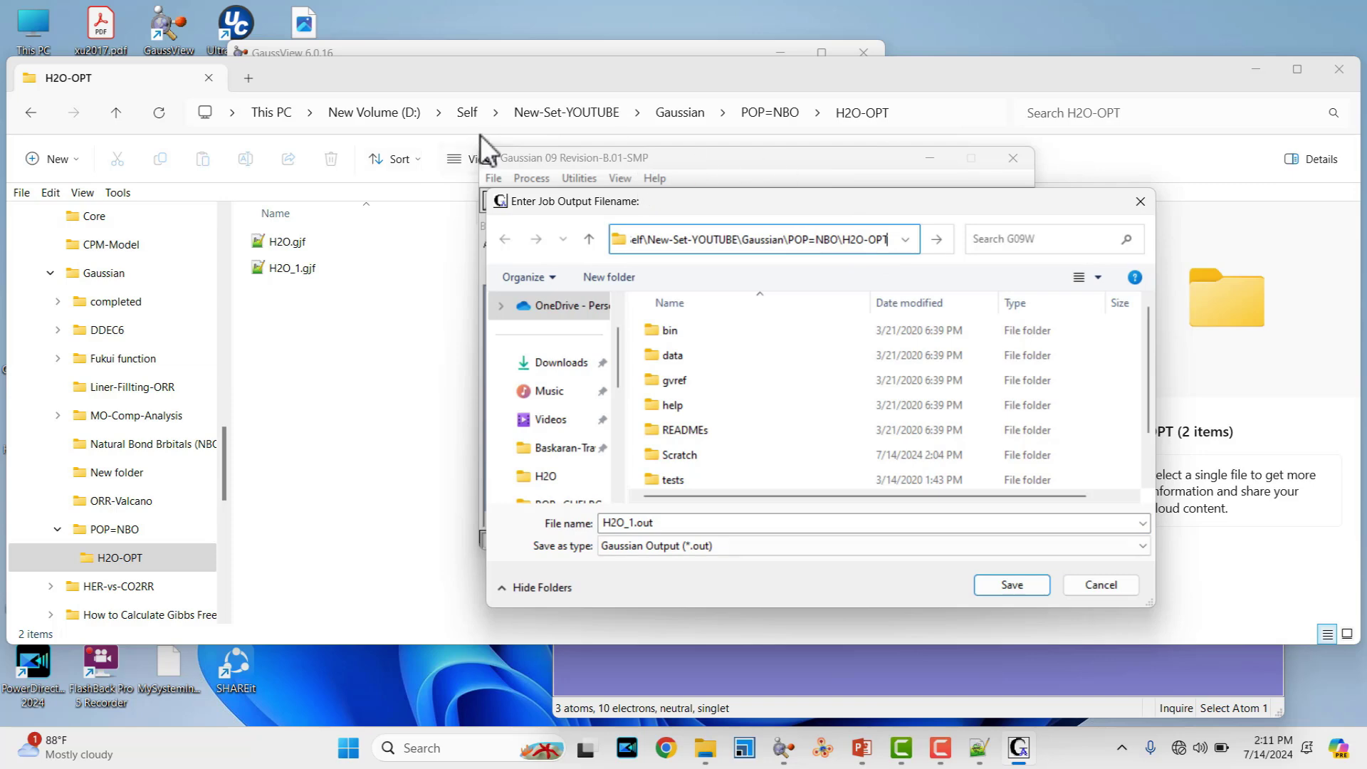
pyautogui.press('Return')
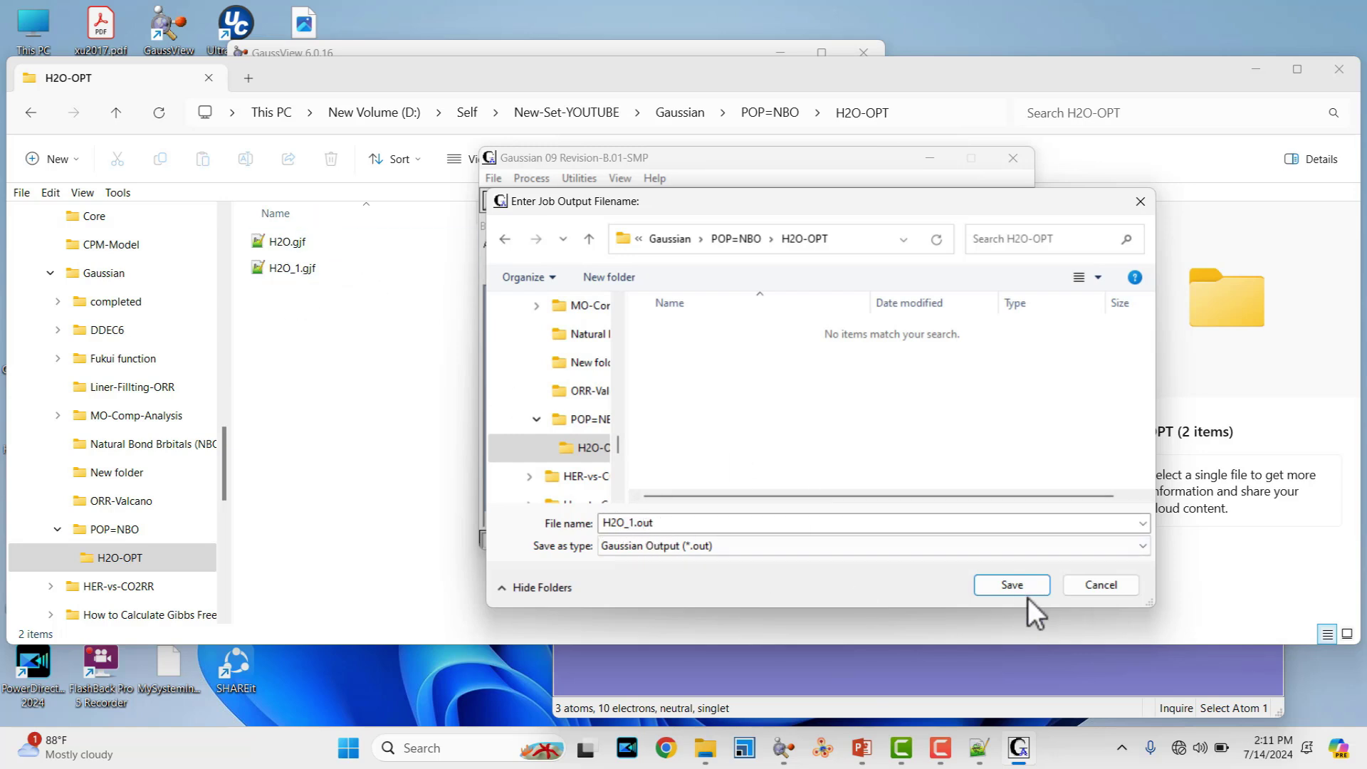
pyautogui.click(1012, 584)
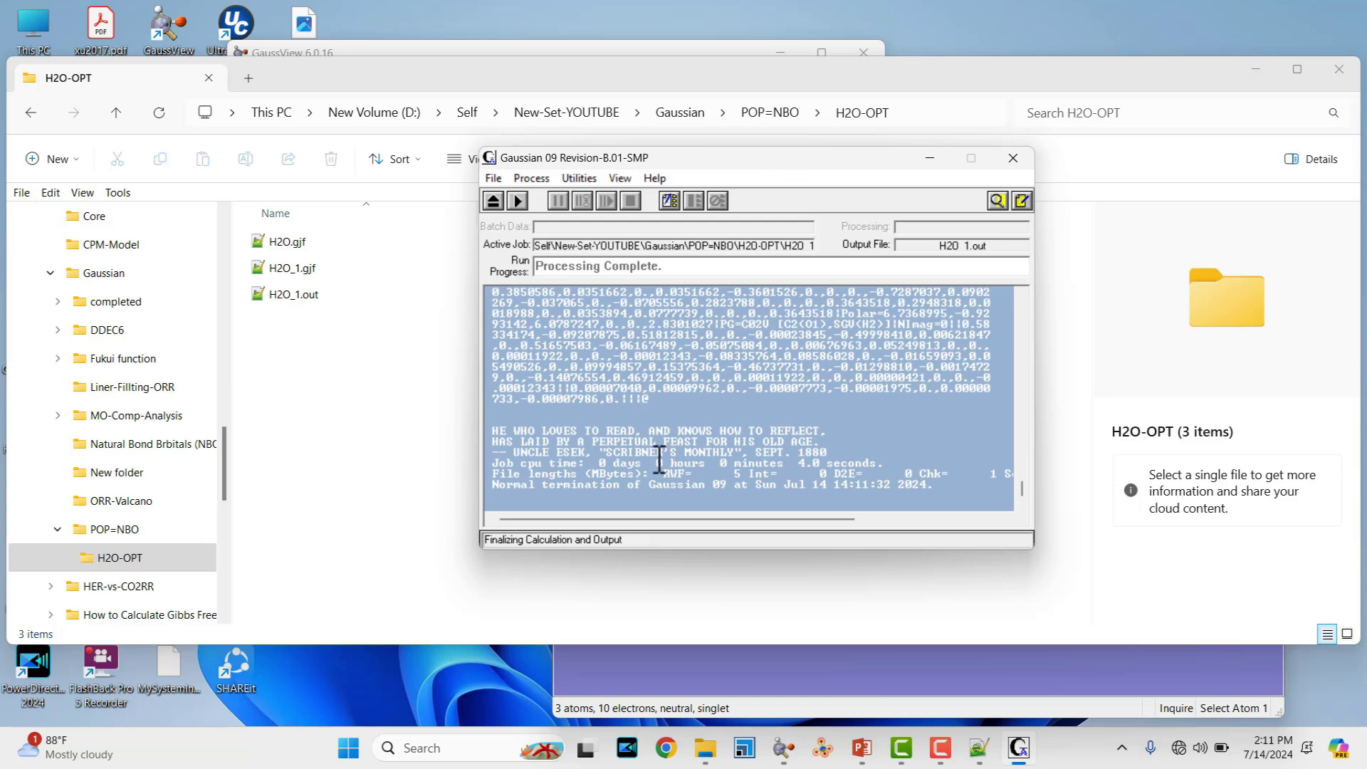
pyautogui.moveTo(494, 487); pyautogui.dragTo(631, 500)
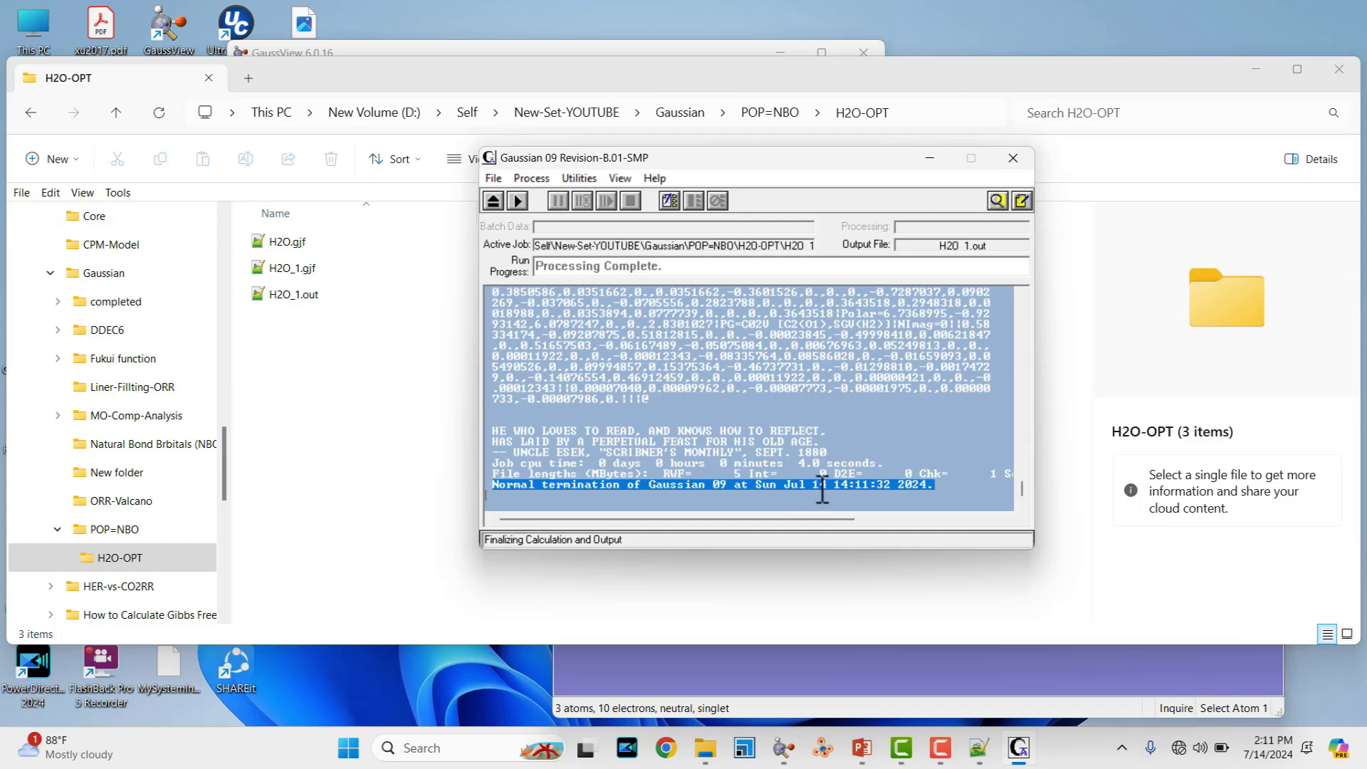
# - Switch to GaussView, close the old molecule view and load H2O_1.out from the H2O-OPT folder
pyautogui.click(306, 292)
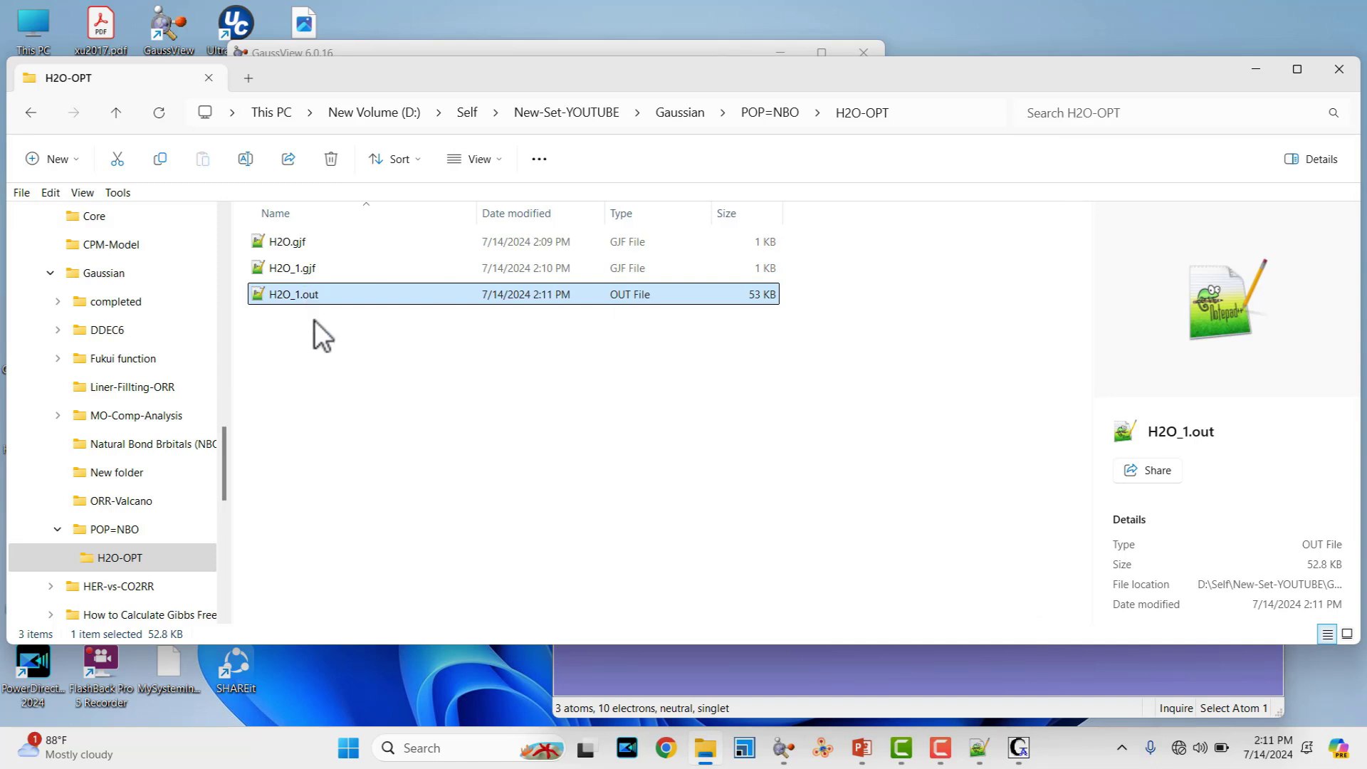
pyautogui.click(319, 342)
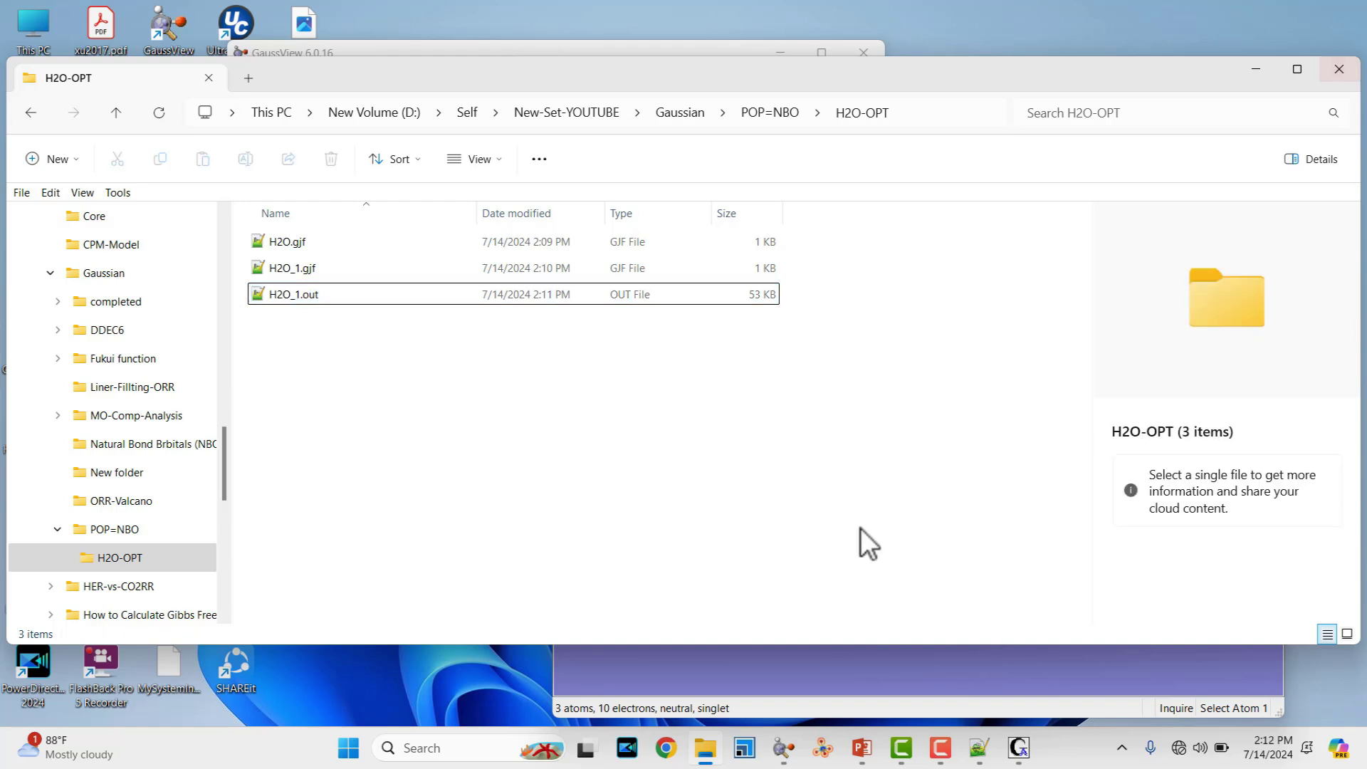
pyautogui.moveTo(793, 757)
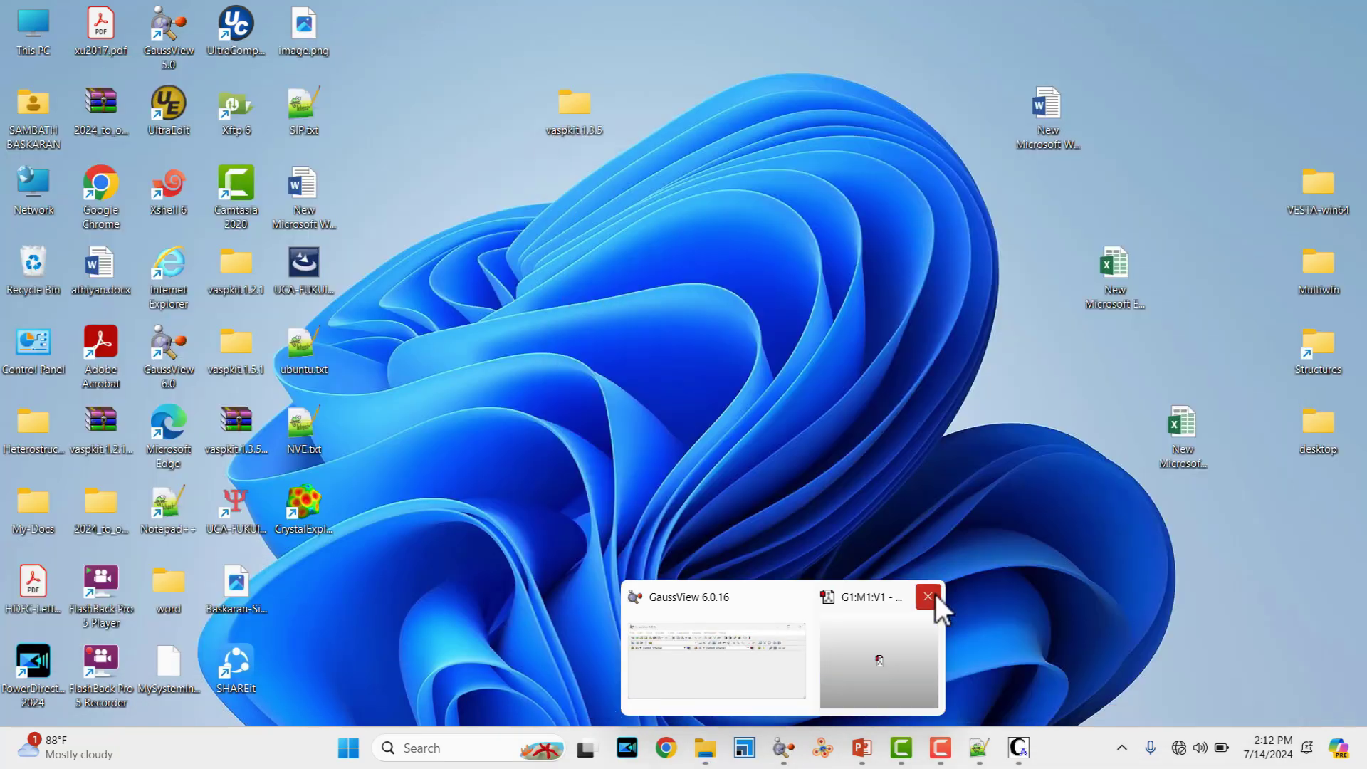
pyautogui.click(934, 594)
pyautogui.click(787, 673)
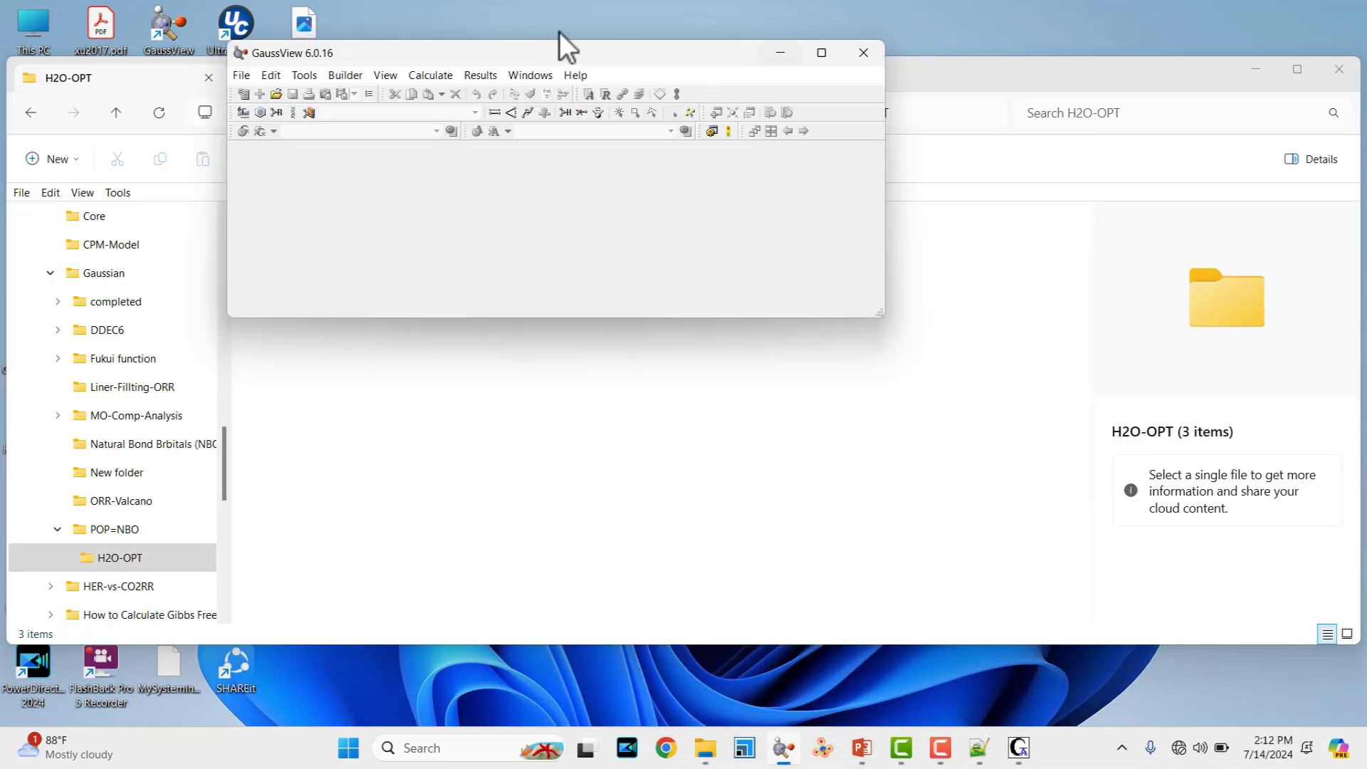
pyautogui.moveTo(529, 50); pyautogui.dragTo(821, 92)
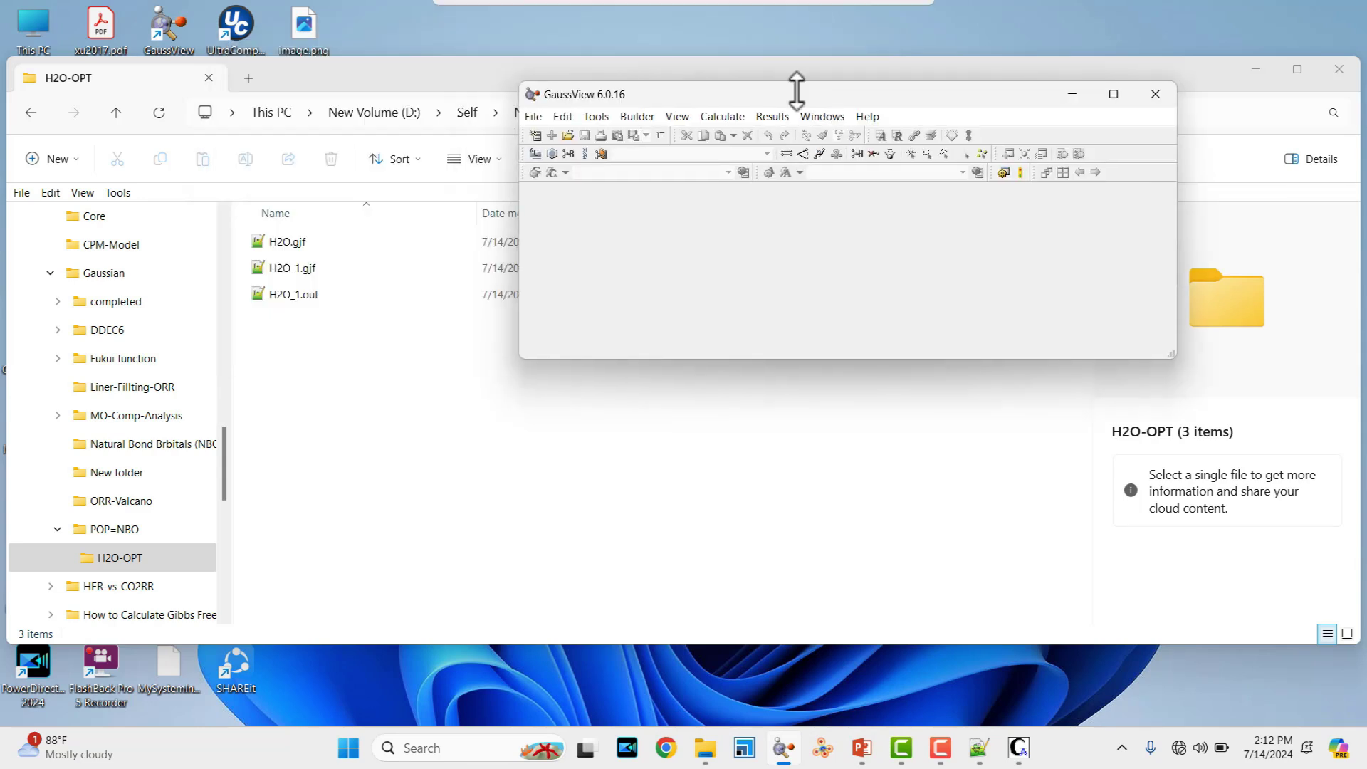
pyautogui.click(275, 299)
pyautogui.moveTo(310, 305); pyautogui.dragTo(823, 249)
pyautogui.moveTo(763, 427); pyautogui.dragTo(873, 359)
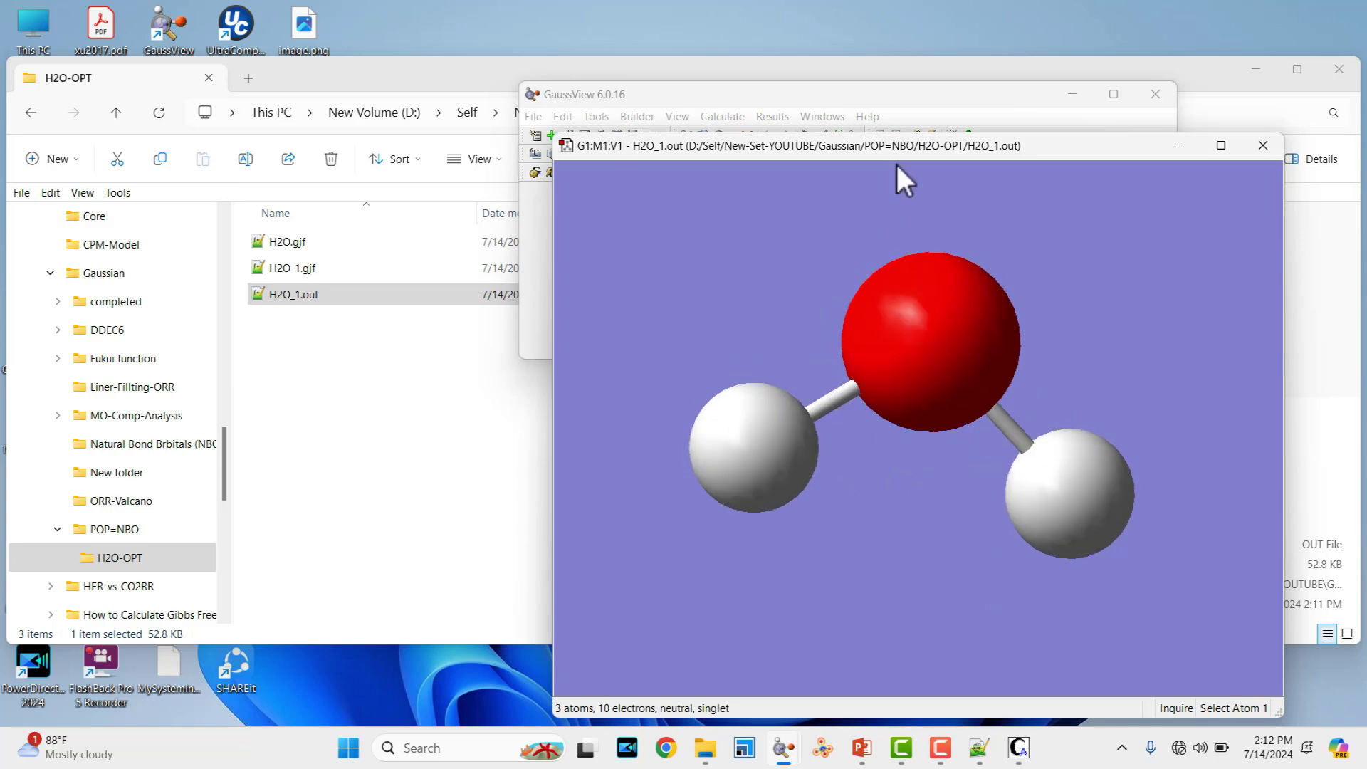
# - Arrange the GaussView windows side by side and review the calculation summary of H2O_1.out
pyautogui.moveTo(890, 155); pyautogui.dragTo(975, 237)
pyautogui.moveTo(867, 92); pyautogui.dragTo(637, 92)
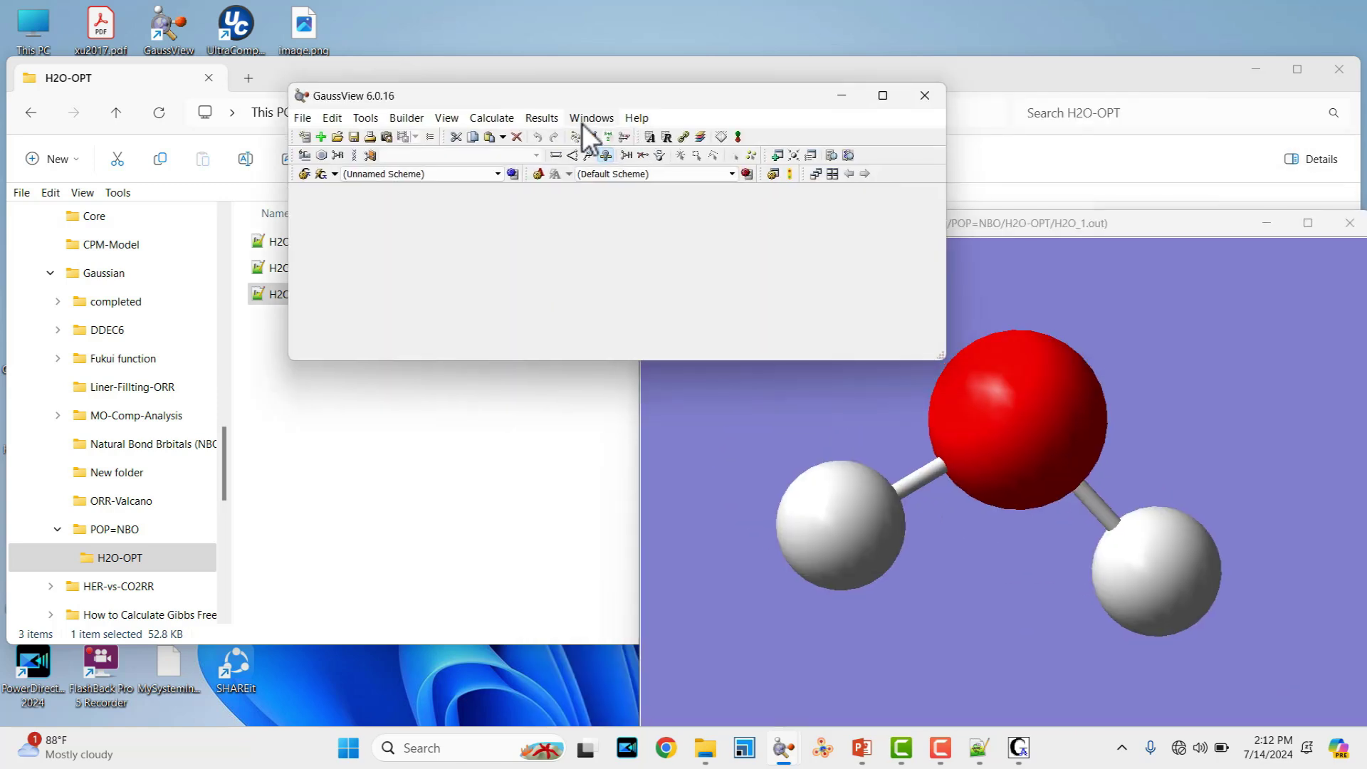
pyautogui.click(544, 121)
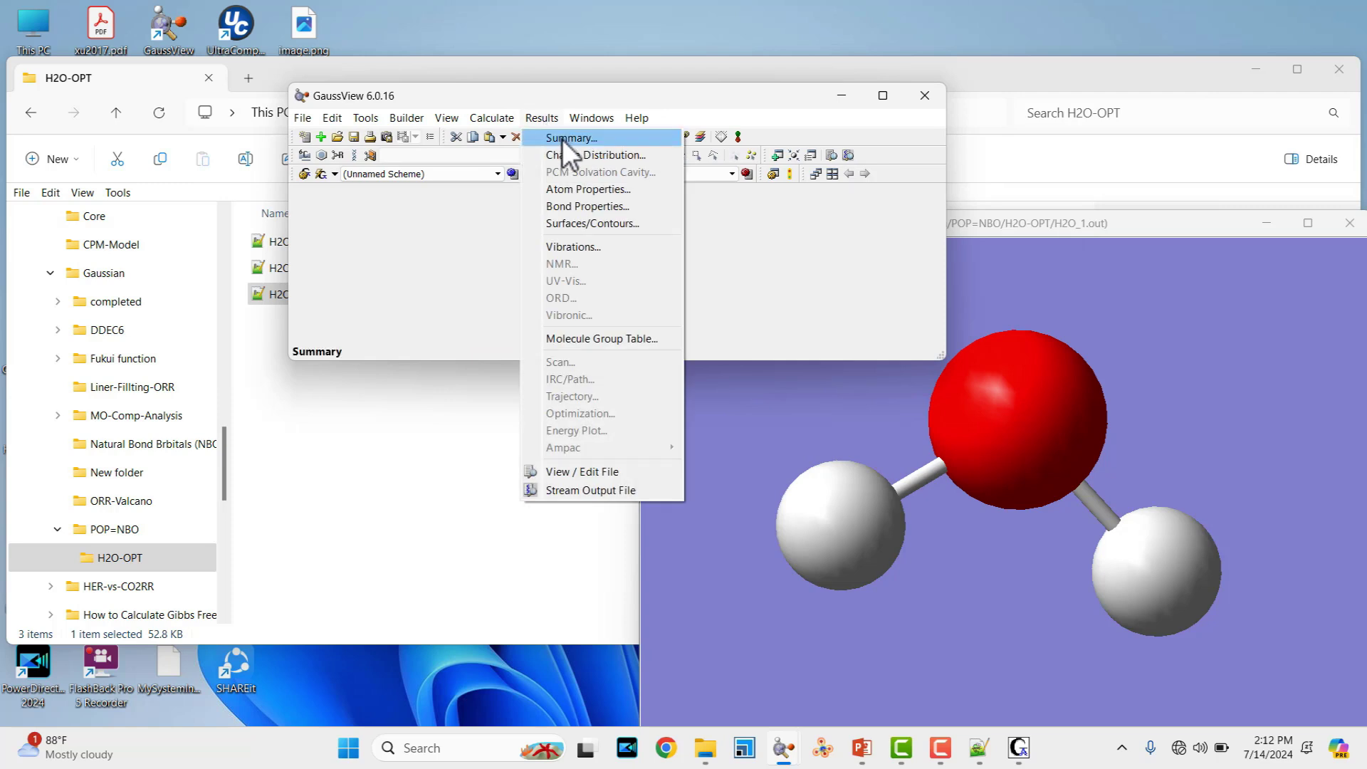
pyautogui.click(562, 139)
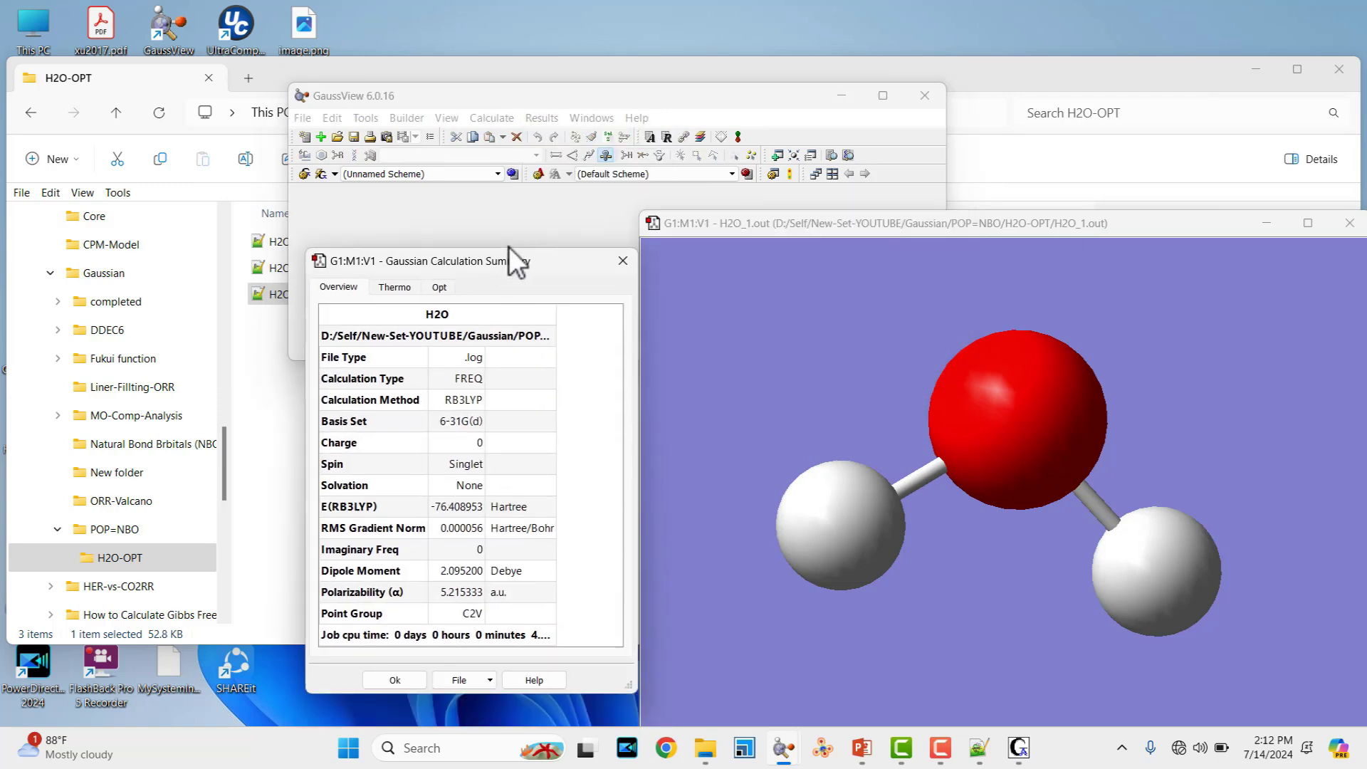
pyautogui.click(545, 122)
pyautogui.click(574, 139)
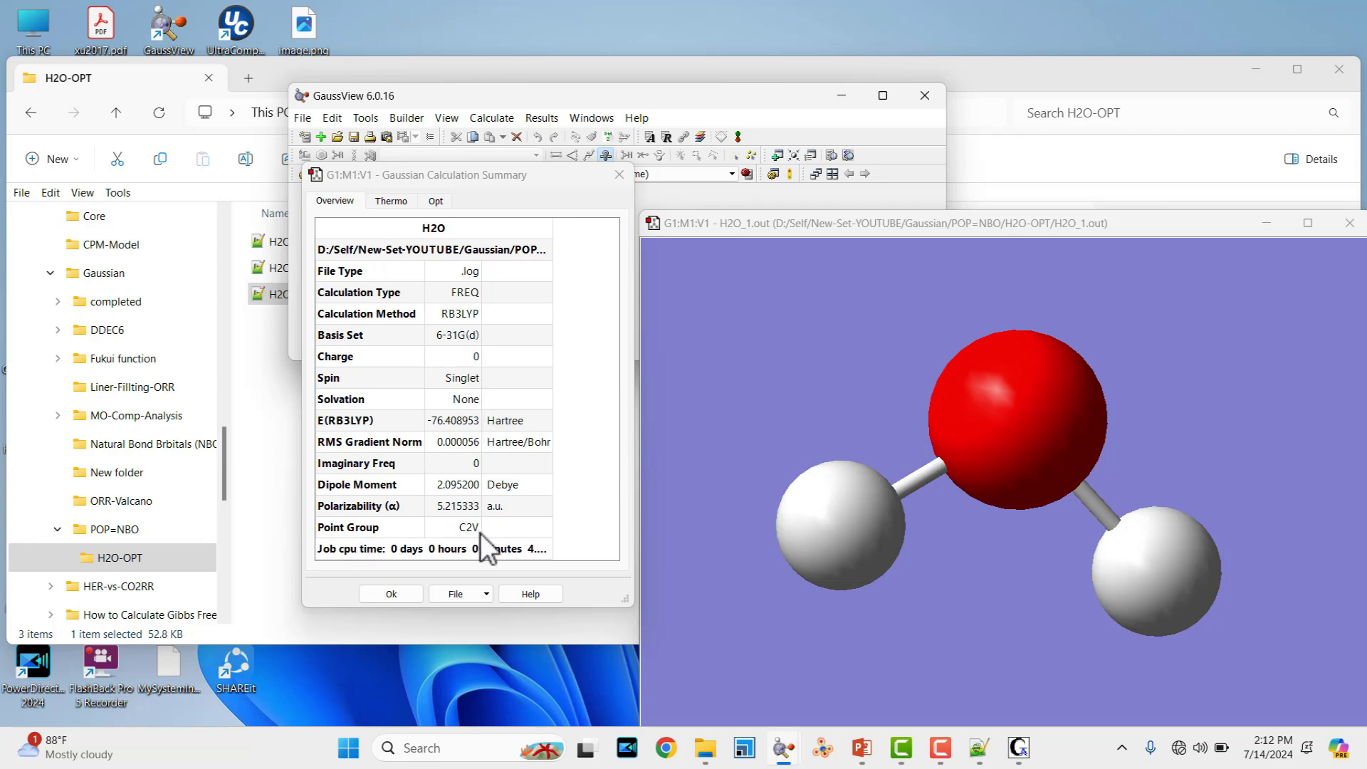
pyautogui.click(618, 180)
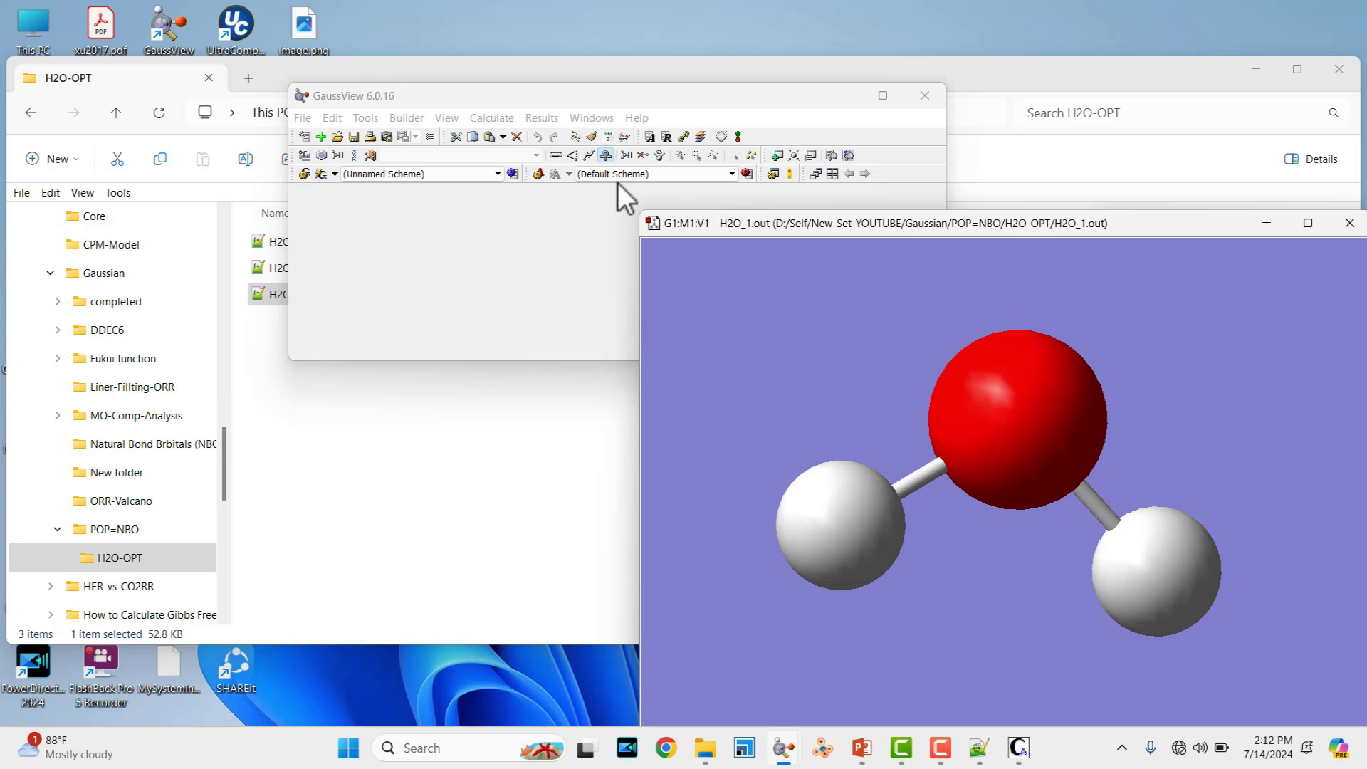
# - Examine the vibrational frequencies of the optimized water molecule and animate its three modes
pyautogui.click(543, 121)
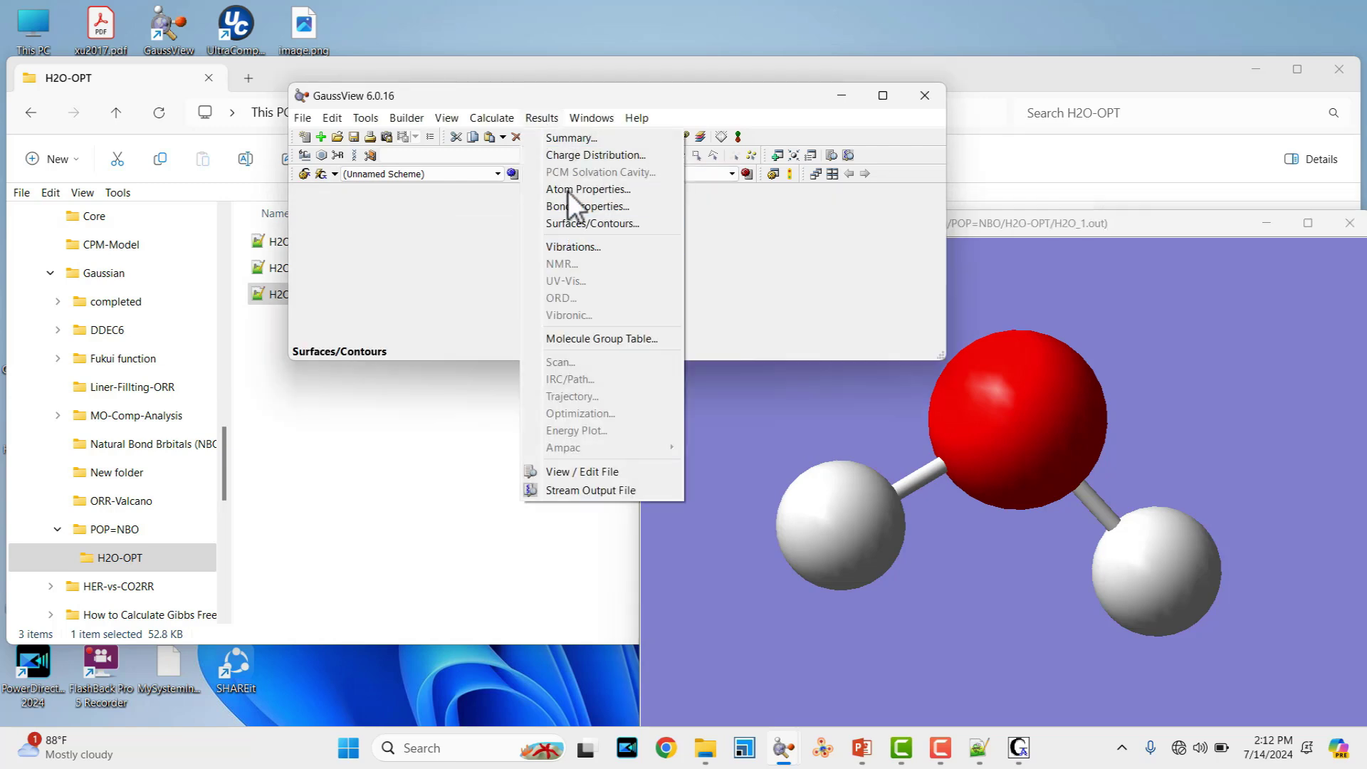
pyautogui.click(570, 249)
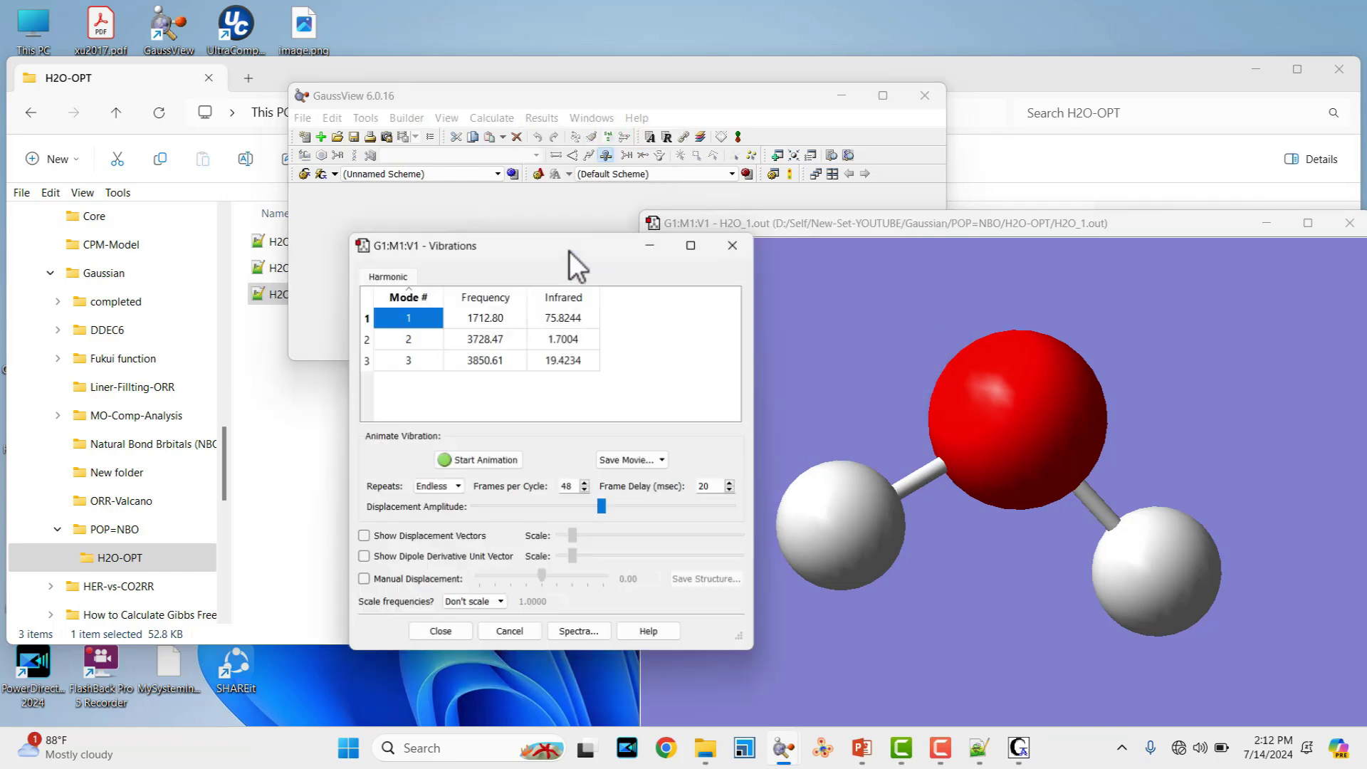
pyautogui.click(476, 462)
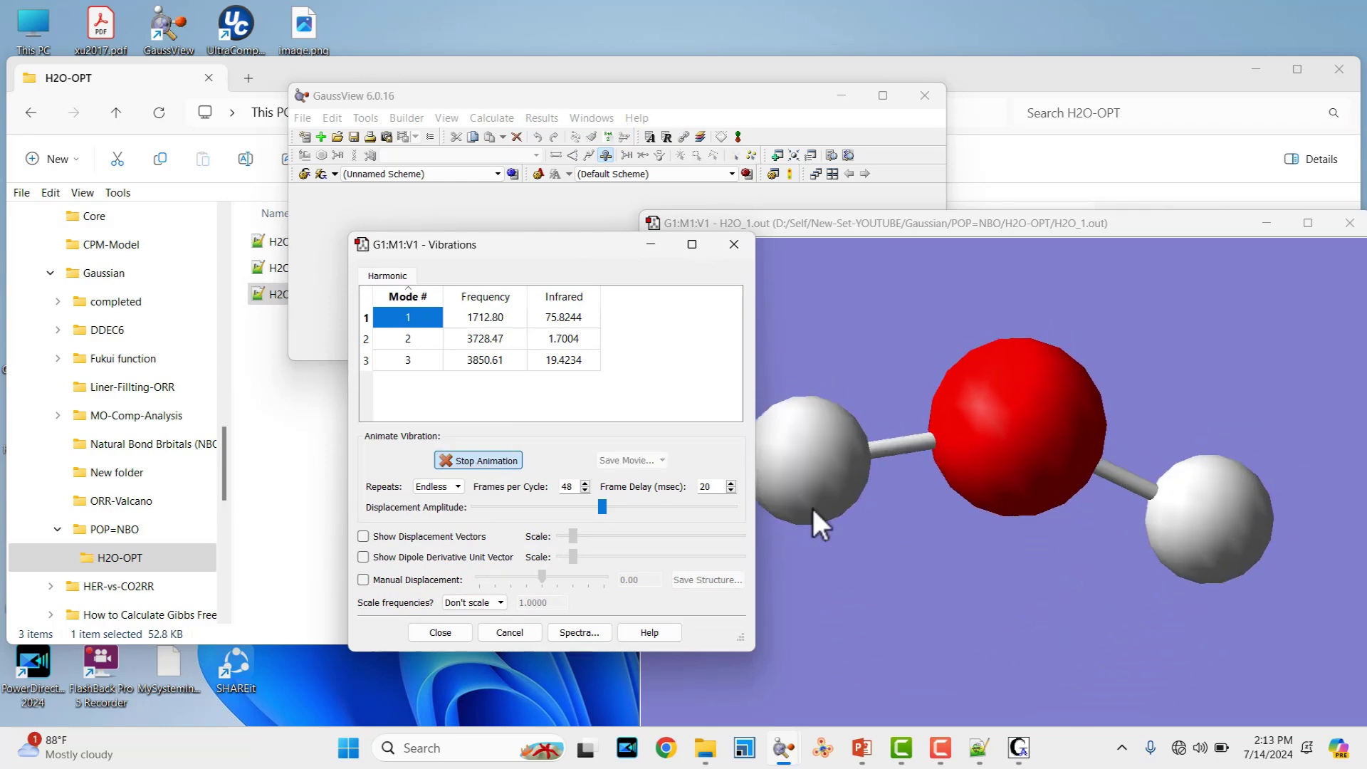
pyautogui.click(414, 362)
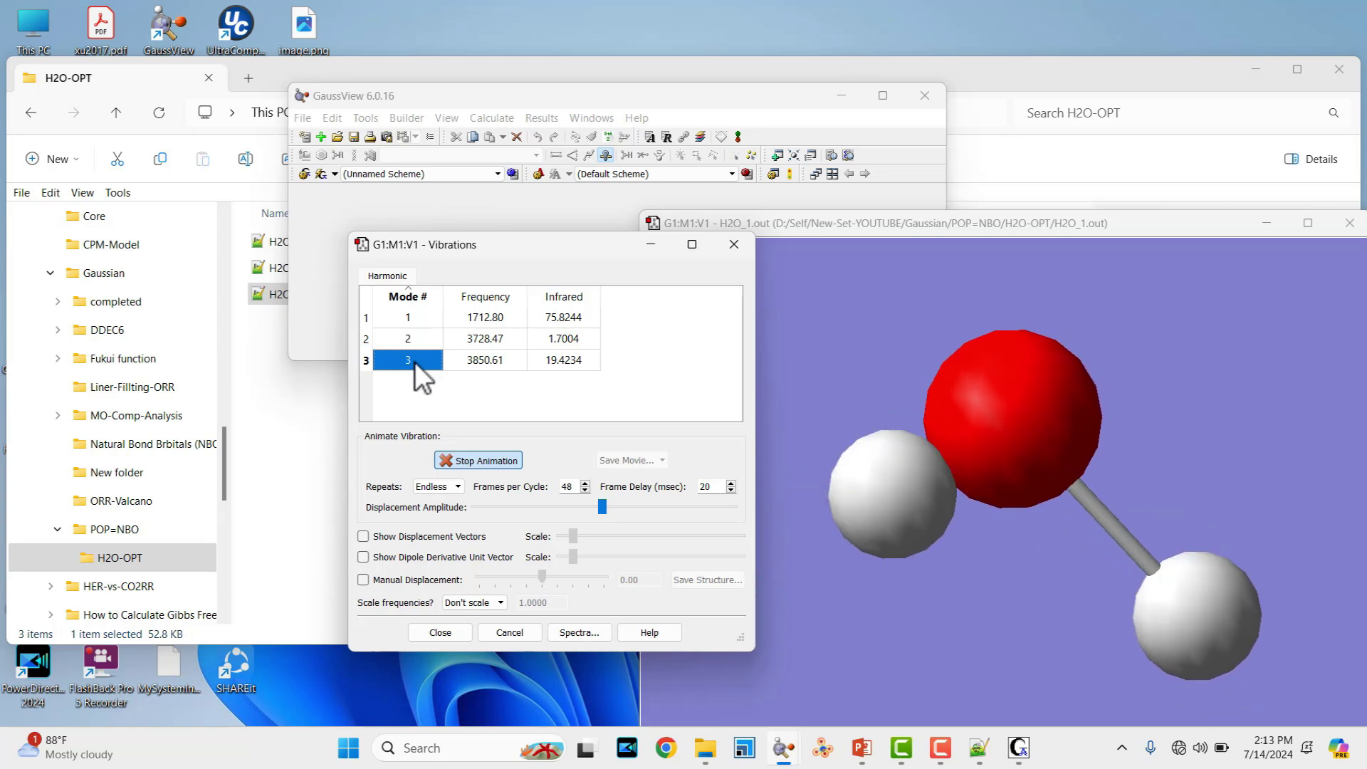
pyautogui.press('Up')
pyautogui.press('Up')
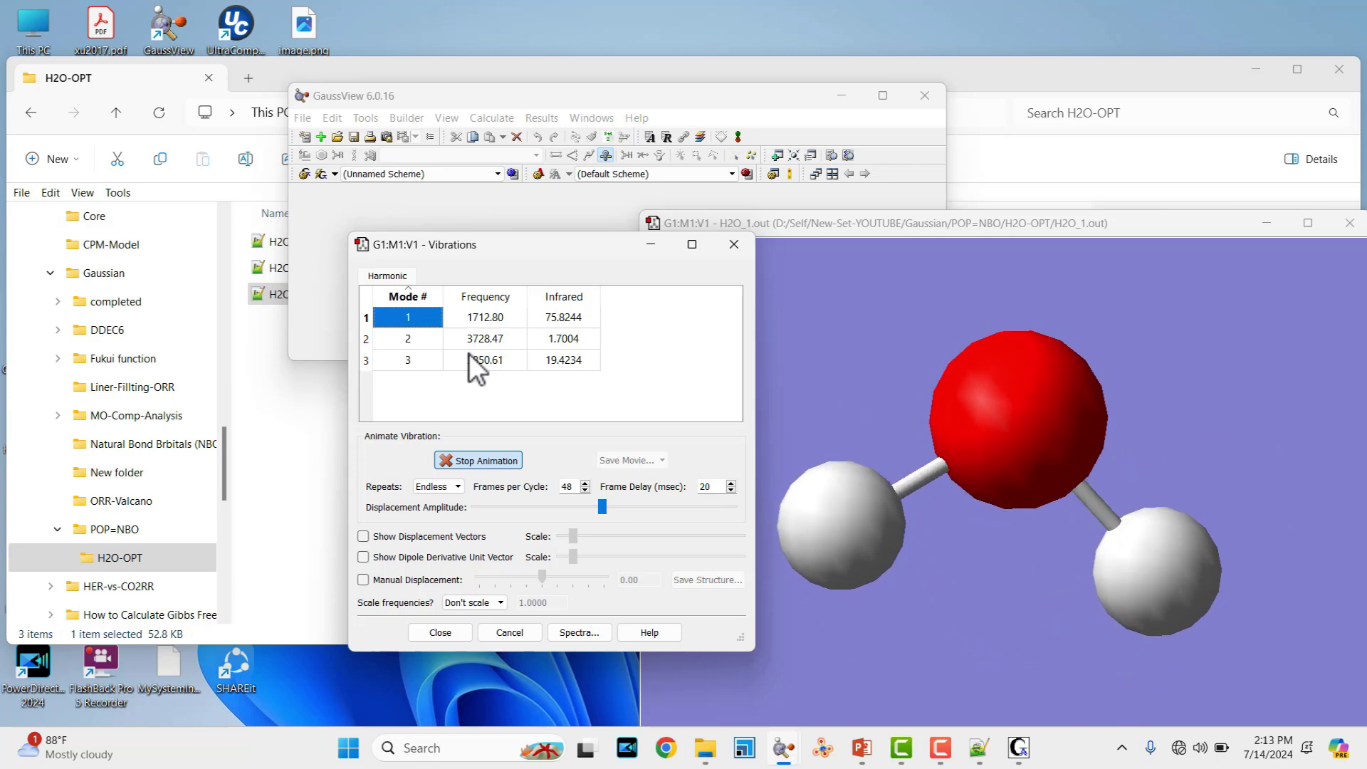
pyautogui.click(483, 458)
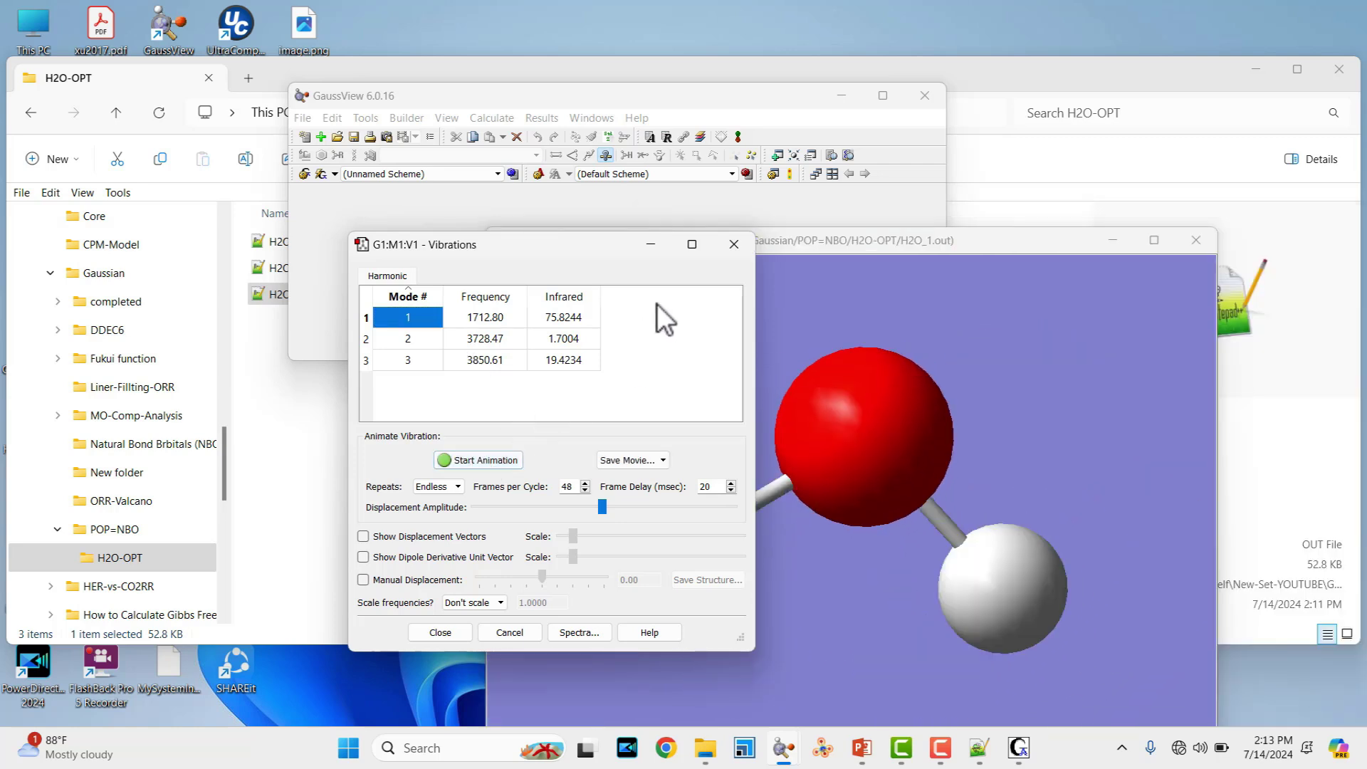
pyautogui.click(734, 244)
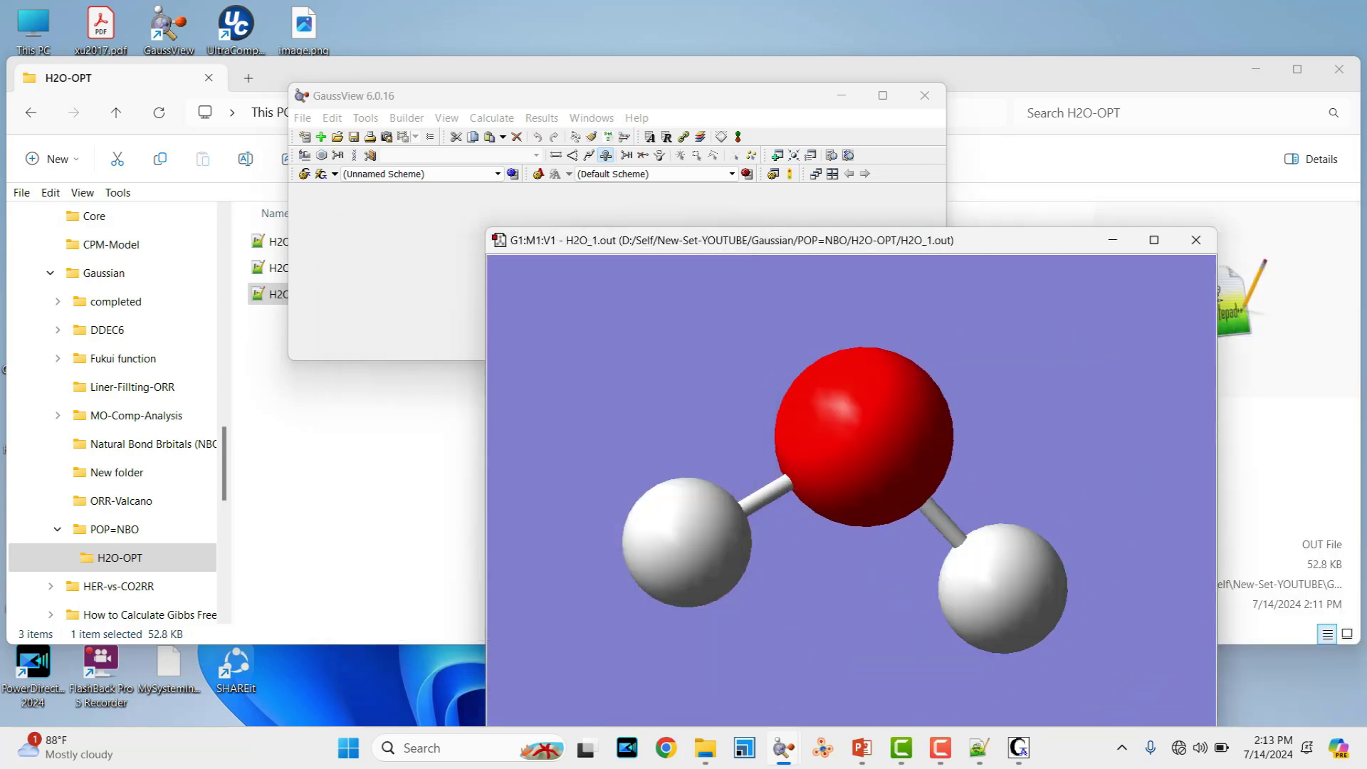
# - Save the optimized structure as H2O_1.gjf in a new POP=NBO folder inside H2O-OPT, and return to File Explorer
pyautogui.click(304, 119)
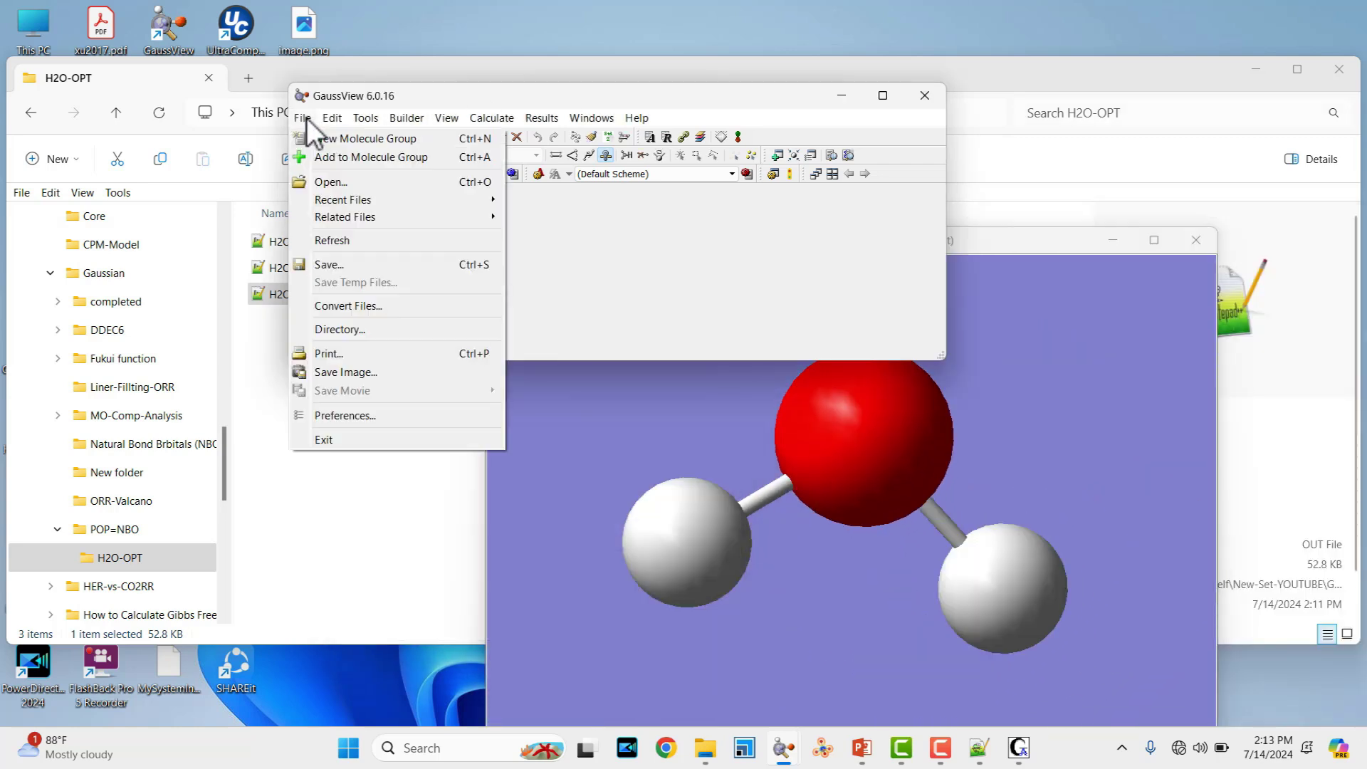
pyautogui.click(336, 263)
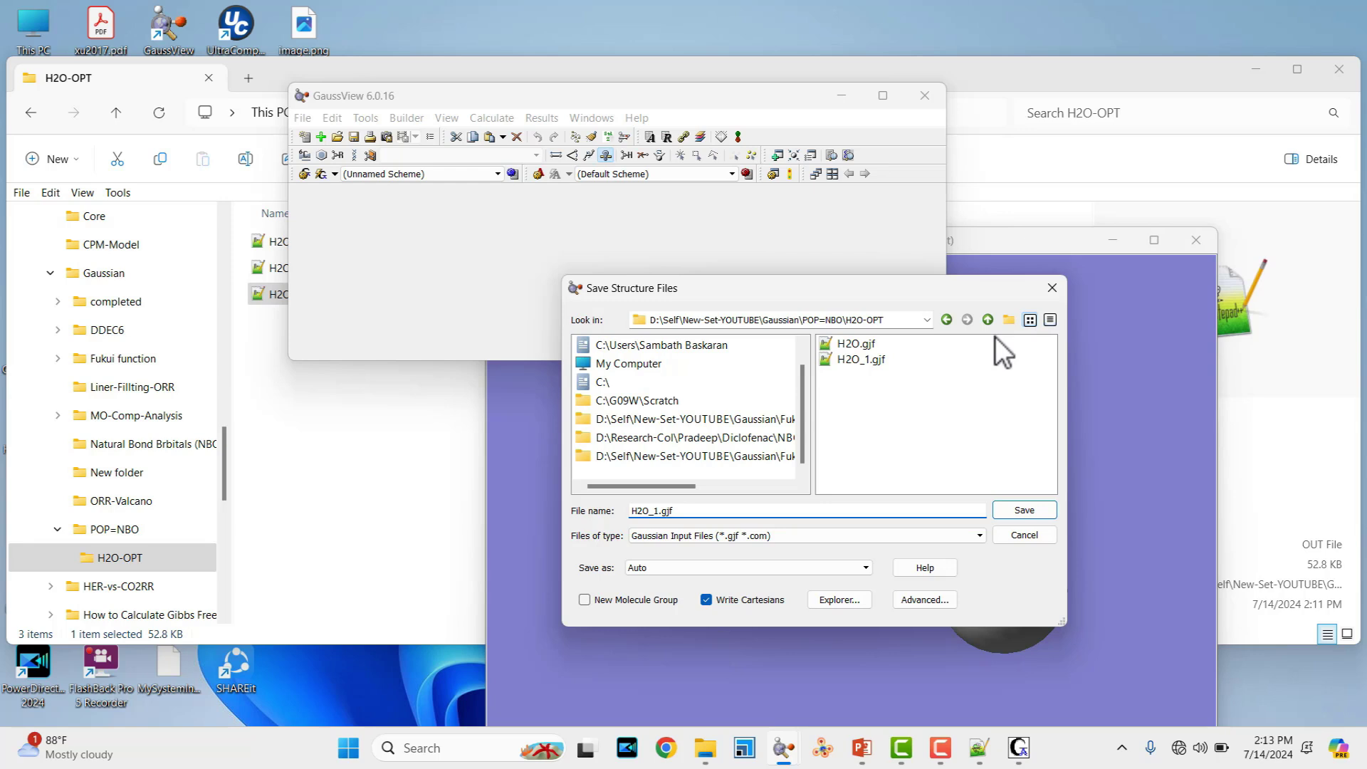
pyautogui.click(1009, 322)
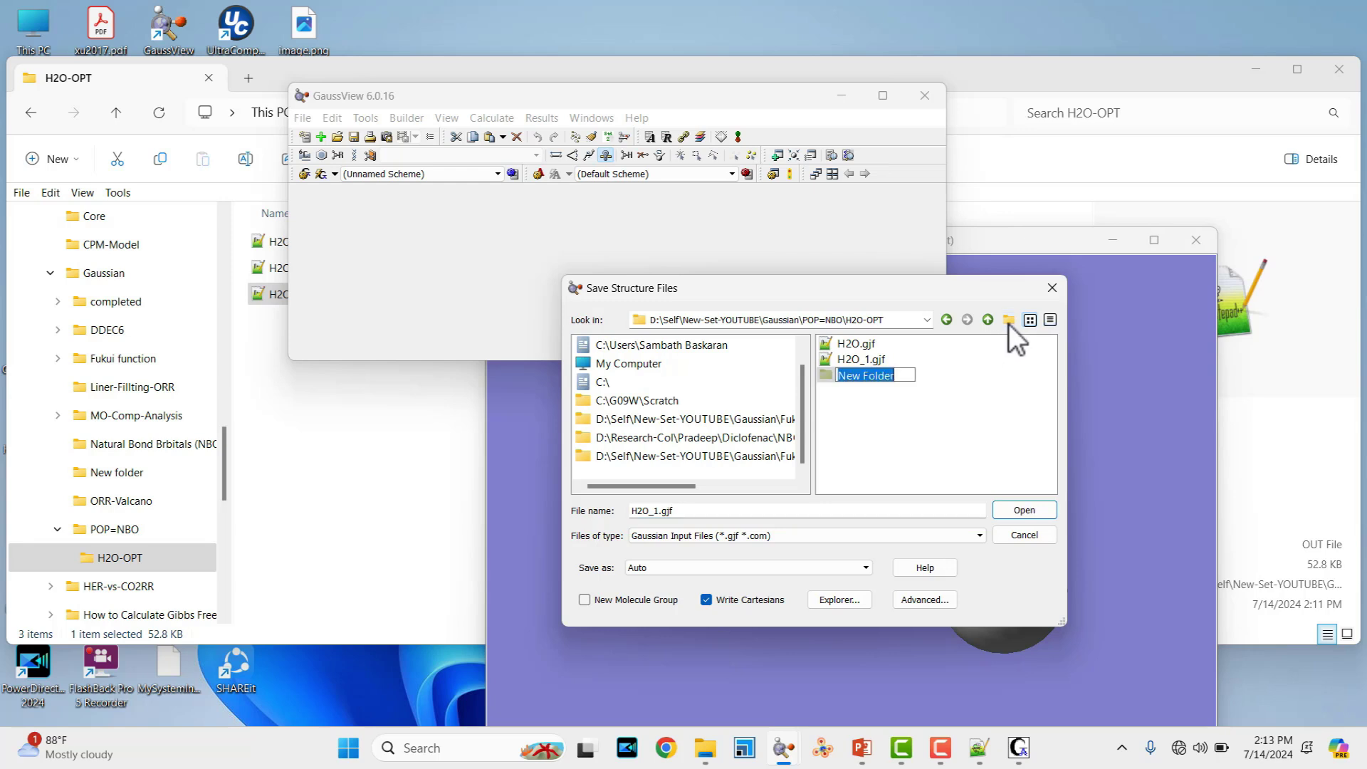
pyautogui.write('POP=NBO')
pyautogui.press('Return')
pyautogui.doubleClick(875, 375)
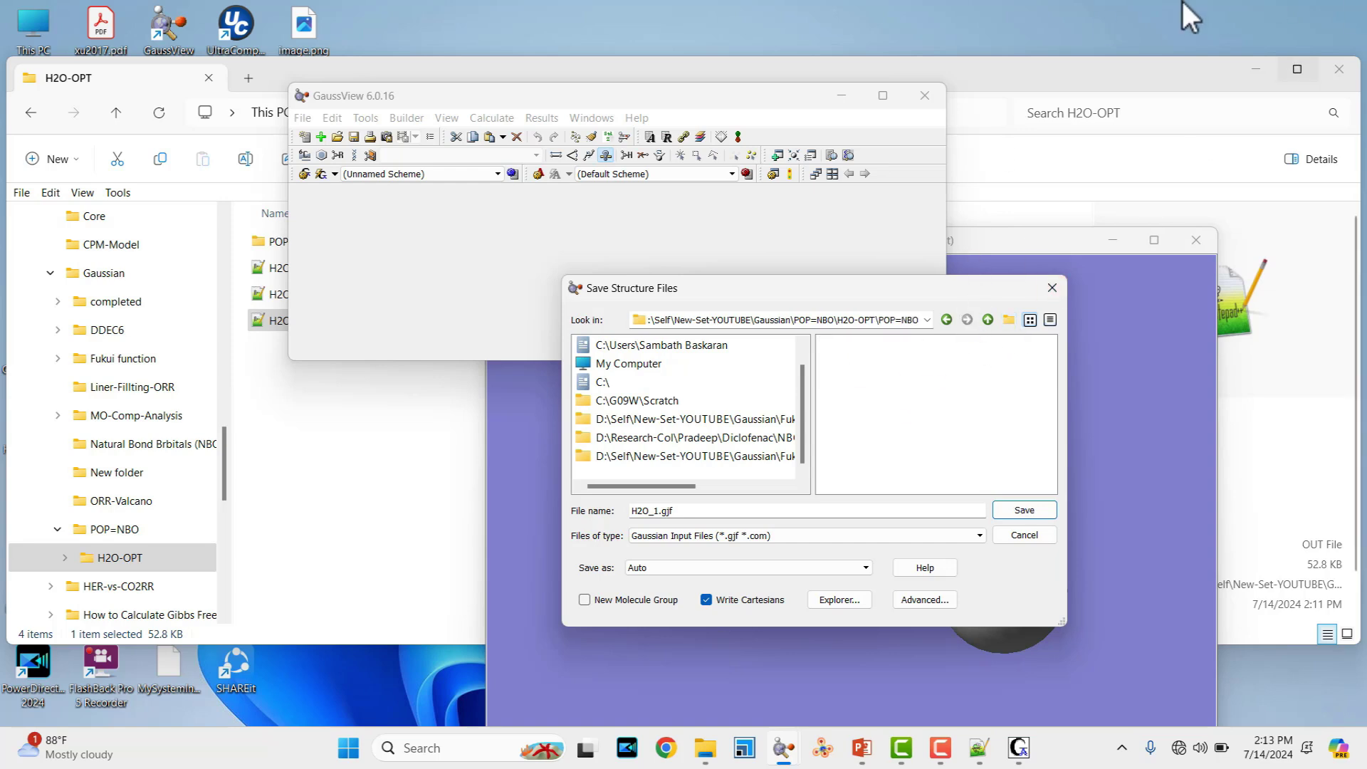
pyautogui.click(1024, 511)
pyautogui.click(451, 470)
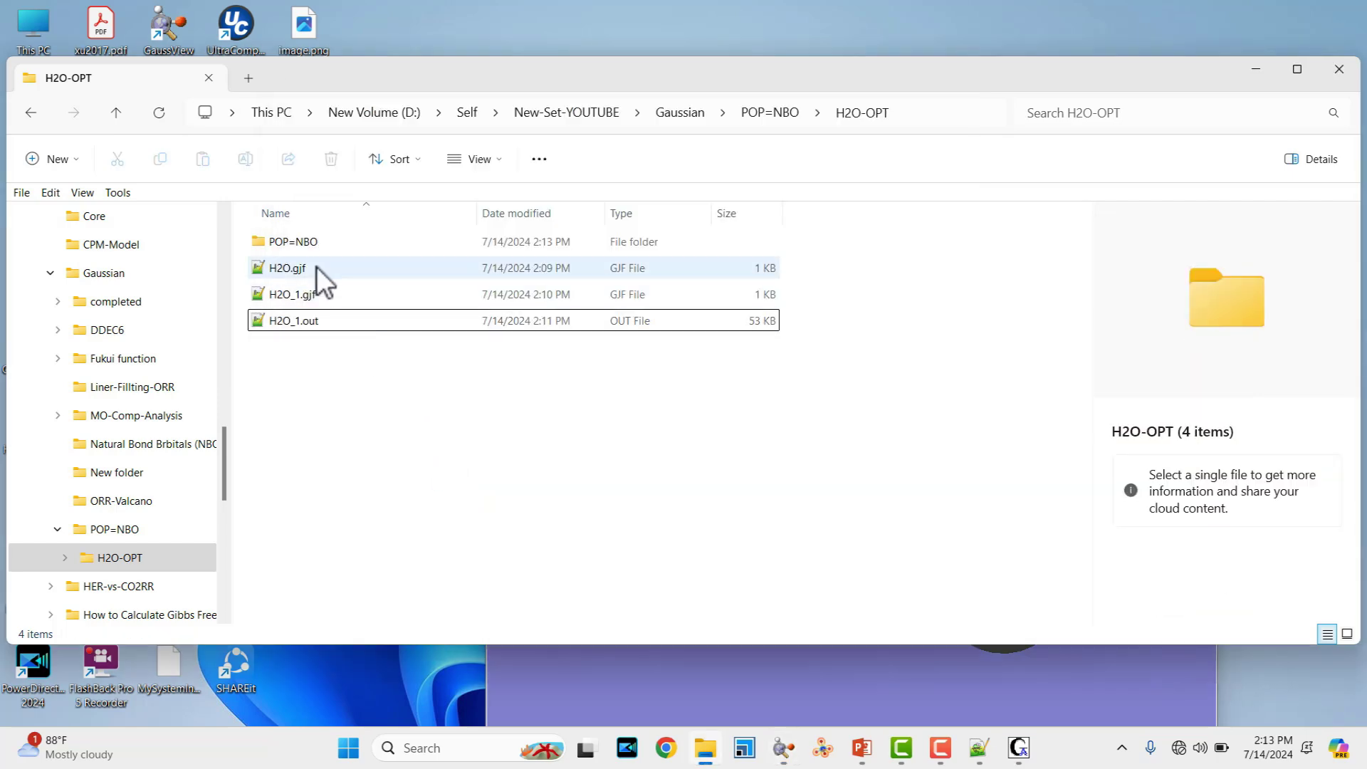
# - Open H2O_1.gjf from the POP=NBO folder in Notepad++, review its optimized atom coordinates and return to File Explorer
pyautogui.doubleClick(301, 249)
pyautogui.doubleClick(301, 249)
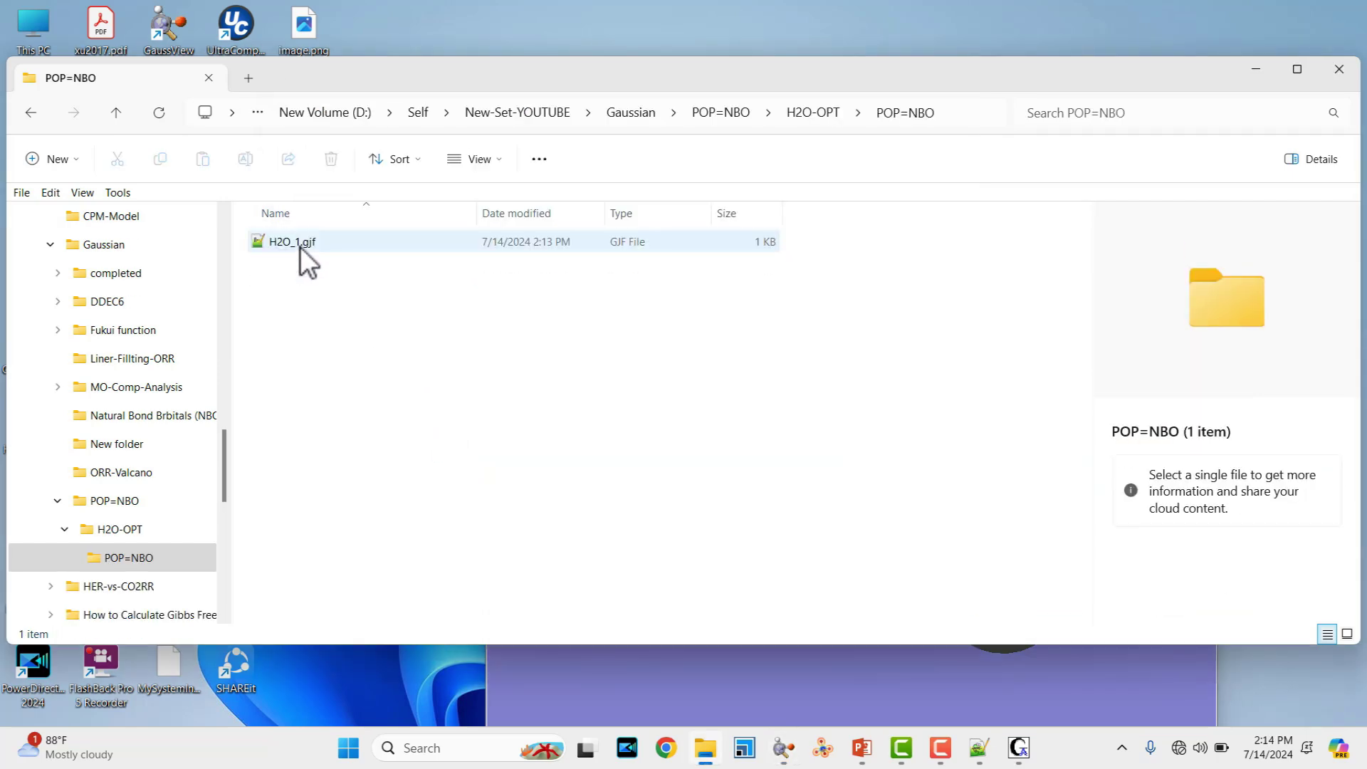
pyautogui.doubleClick(297, 246)
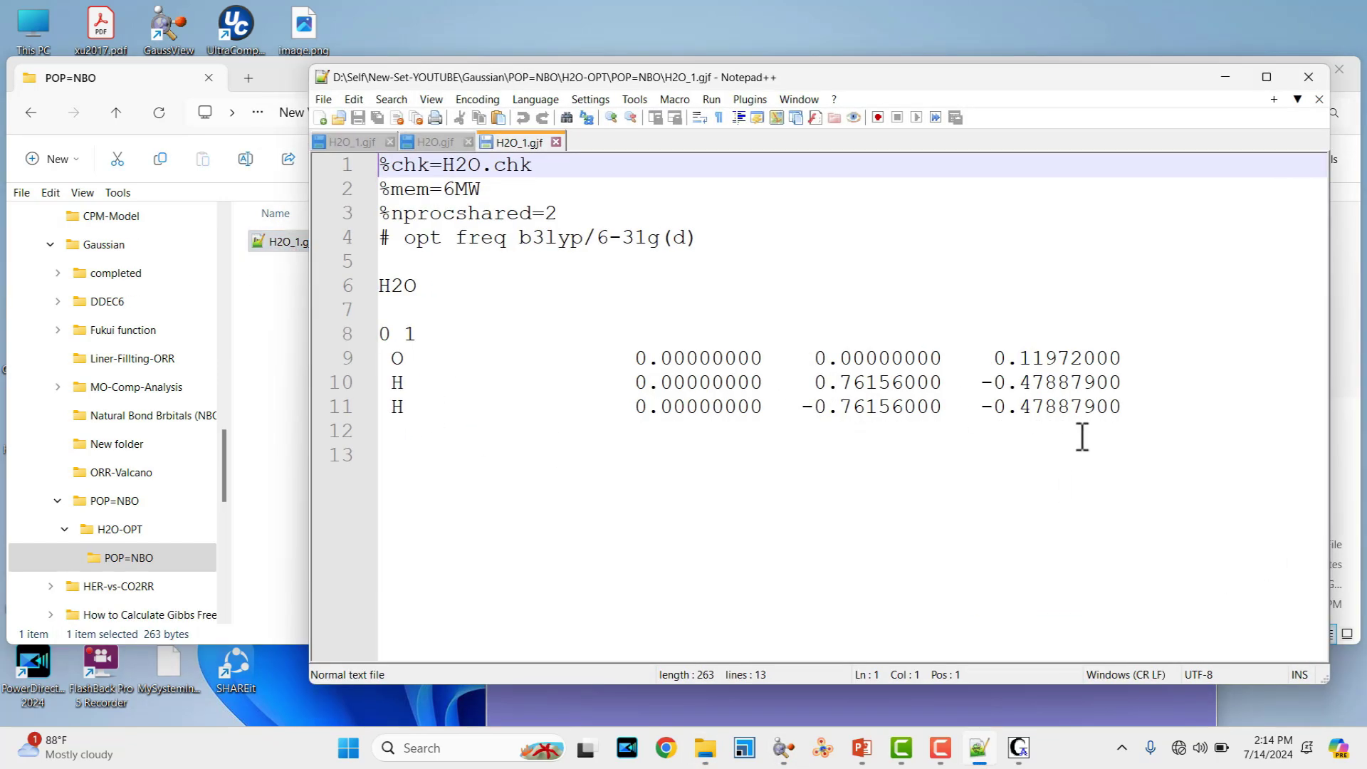
pyautogui.moveTo(1131, 408); pyautogui.dragTo(358, 357)
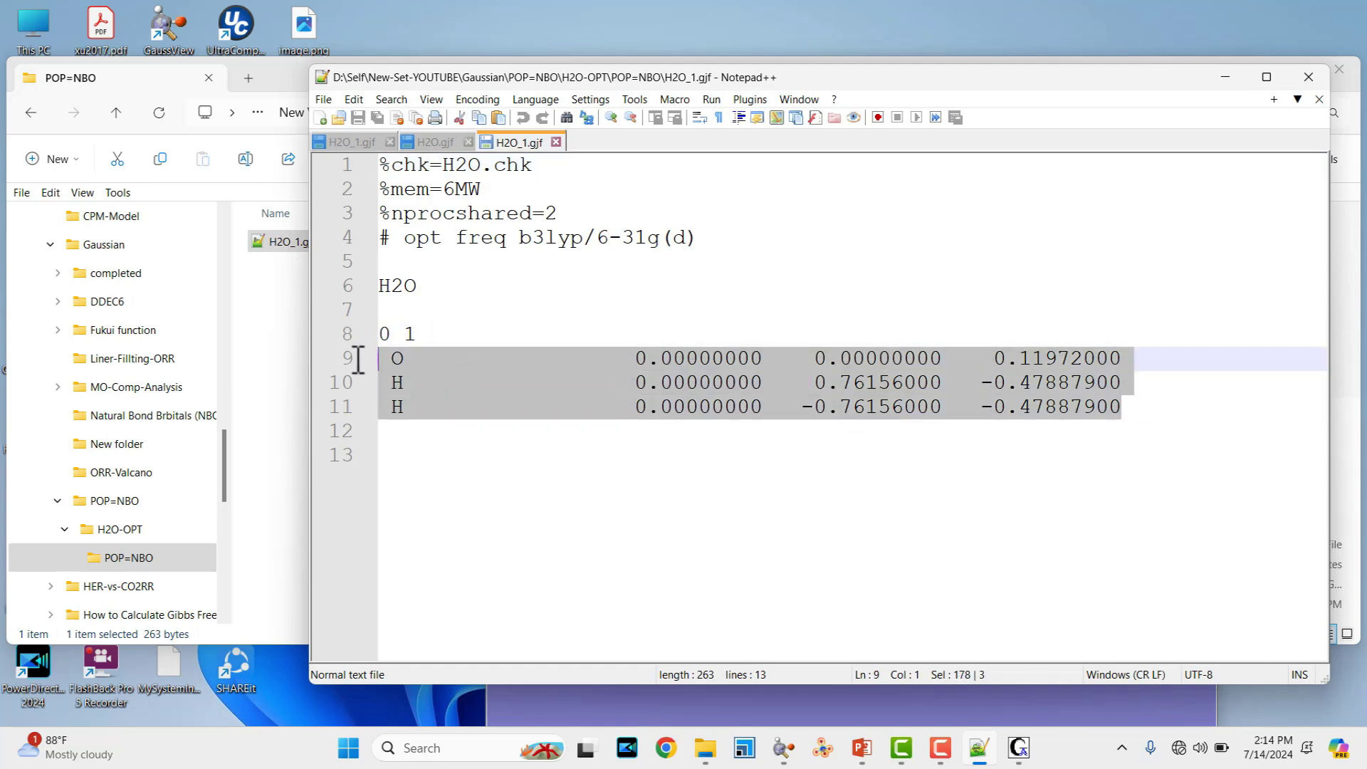
pyautogui.click(1226, 77)
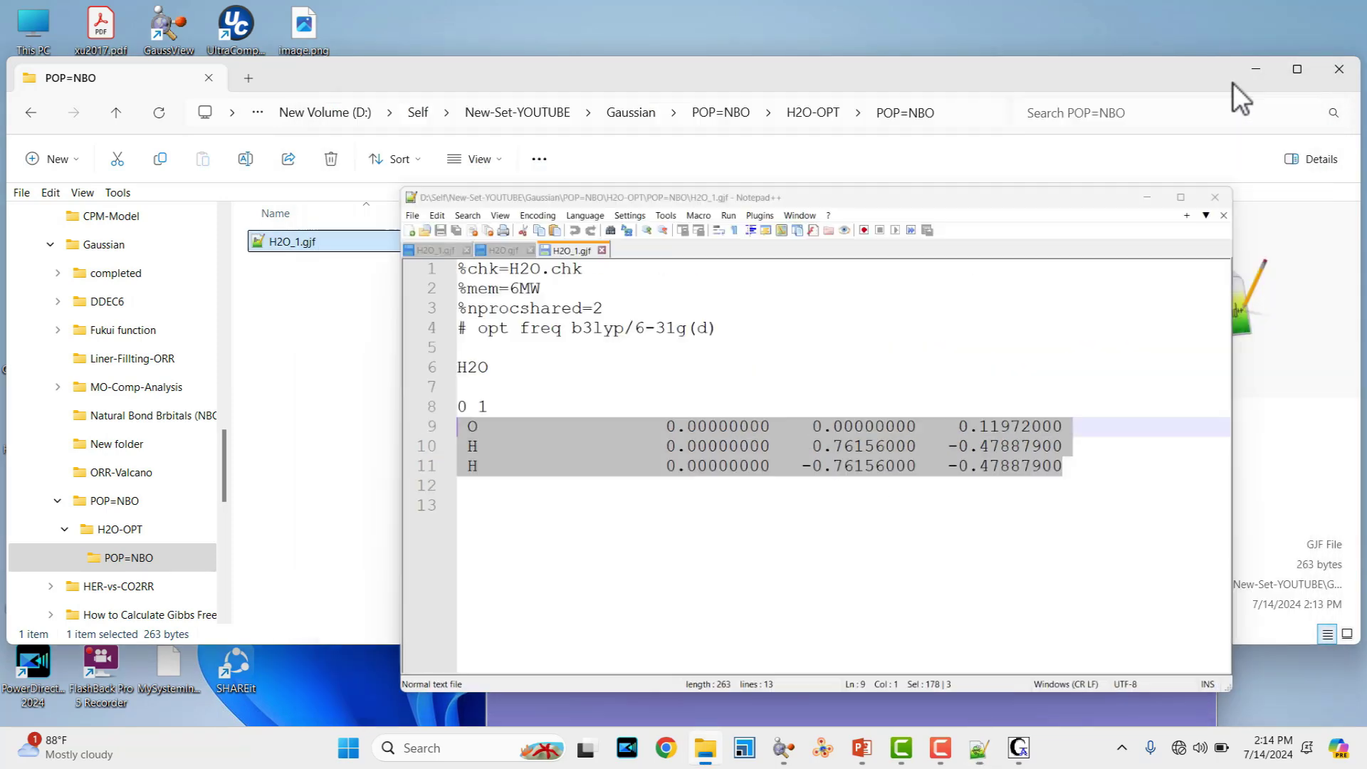
pyautogui.click(869, 373)
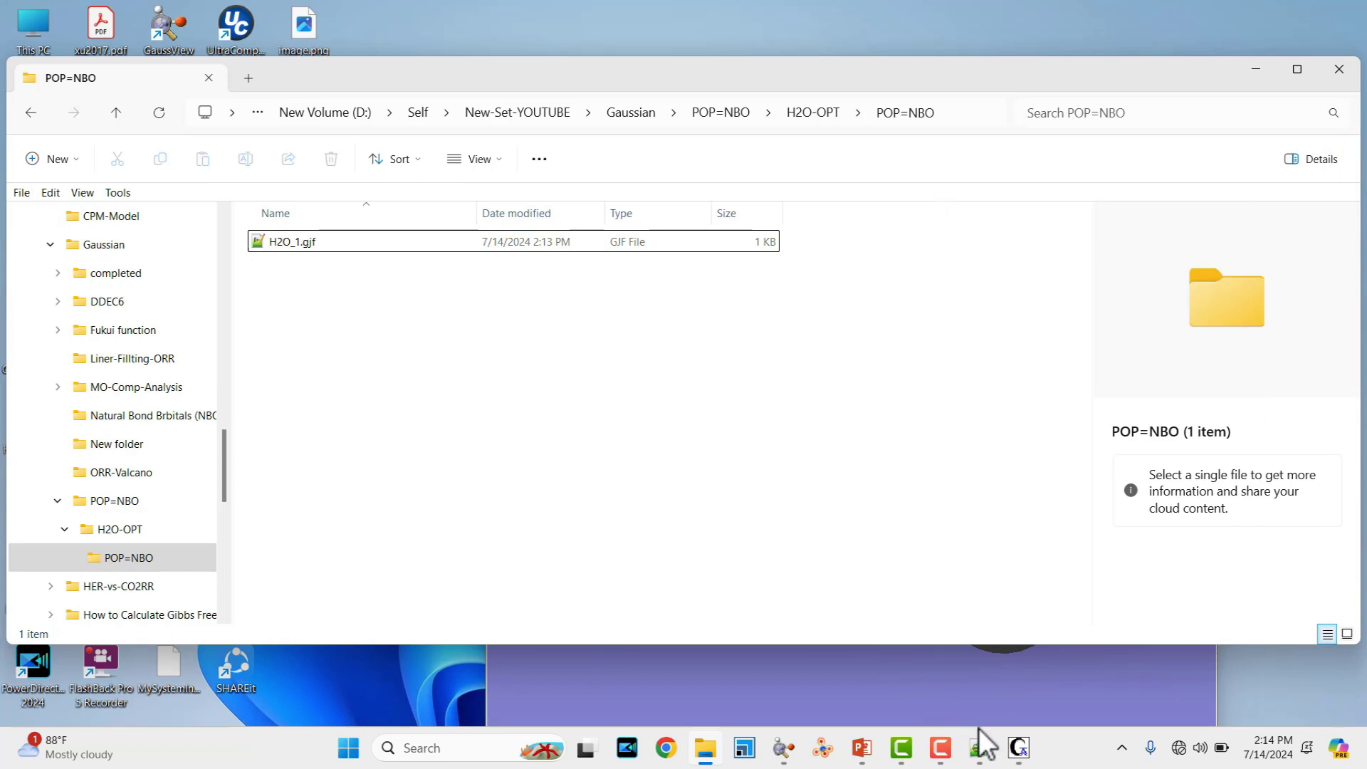
# - Switch to Gaussian 09W, open the existing job for editing, and set its checkpoint file to H2O_NBO.chk and title to H2O_NBO
pyautogui.click(1020, 748)
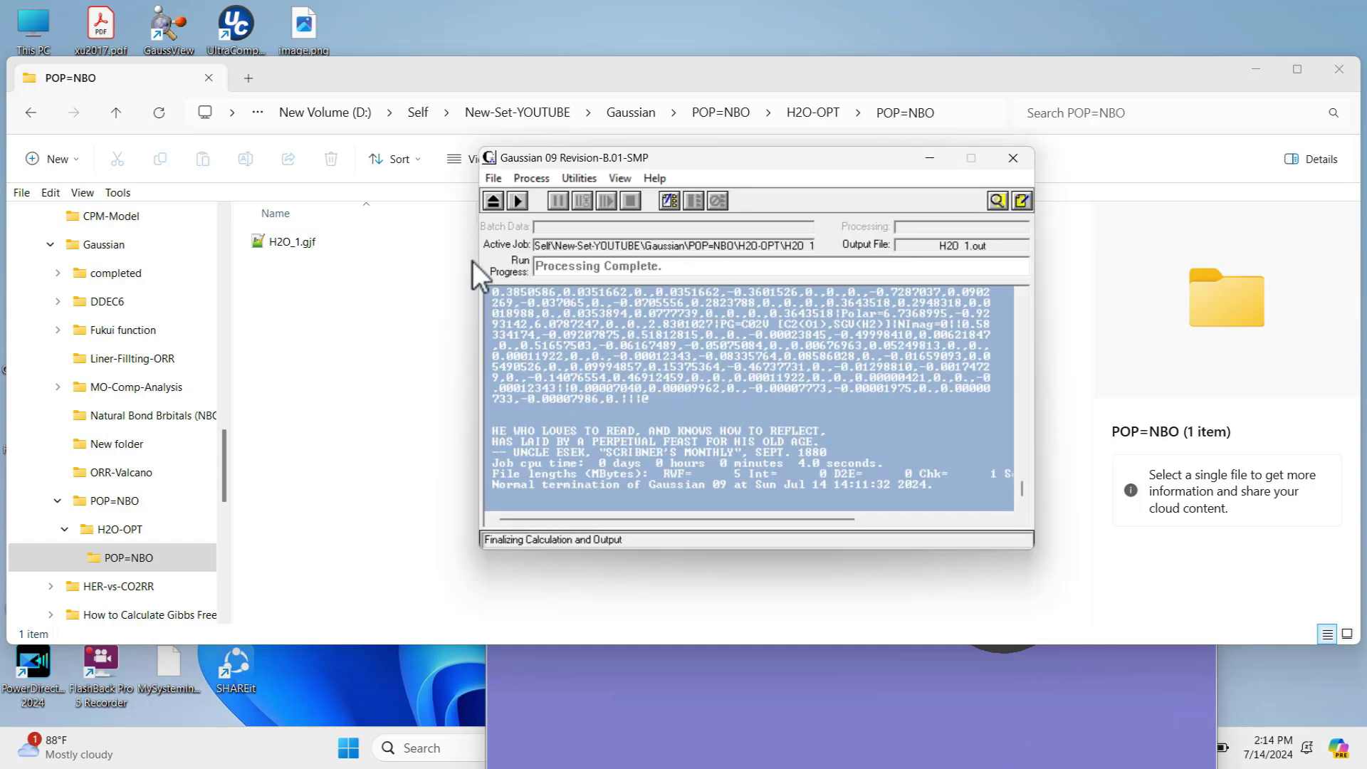
pyautogui.click(498, 178)
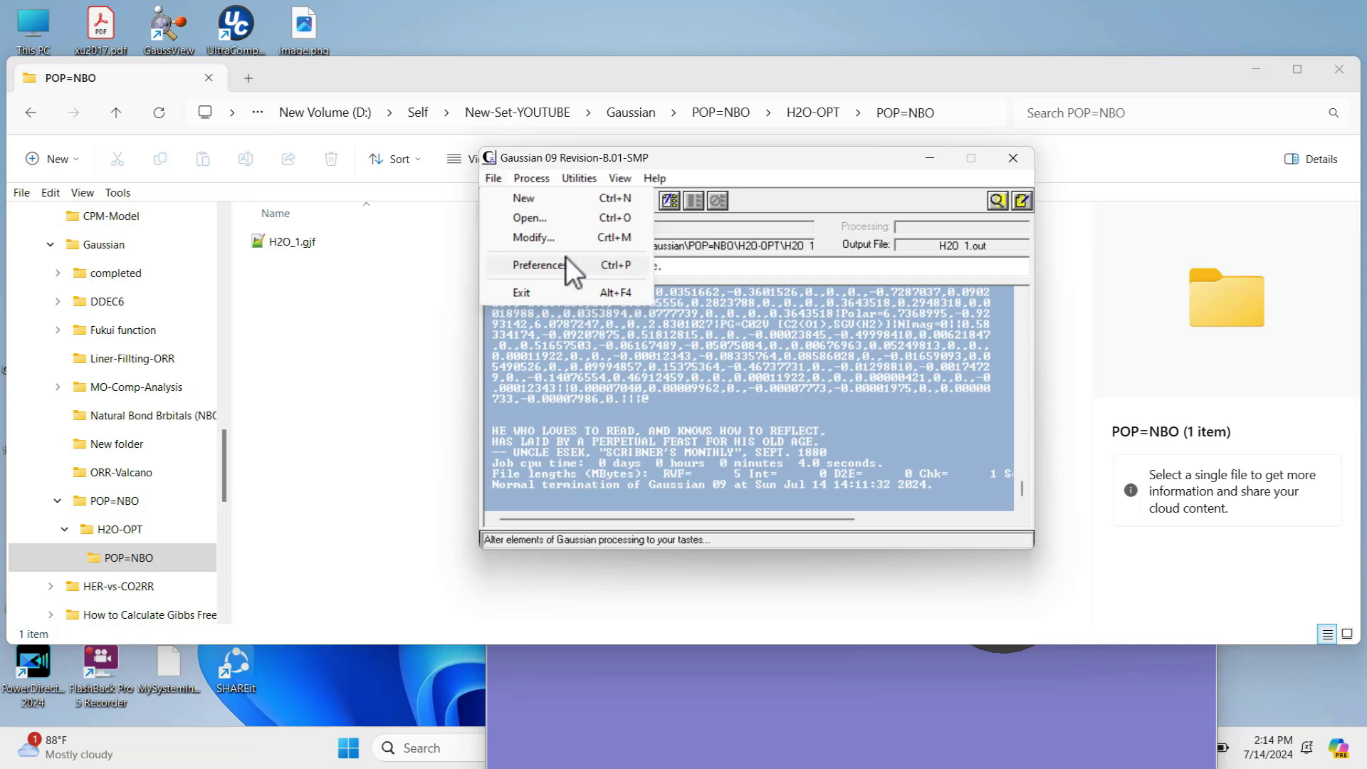
pyautogui.click(525, 240)
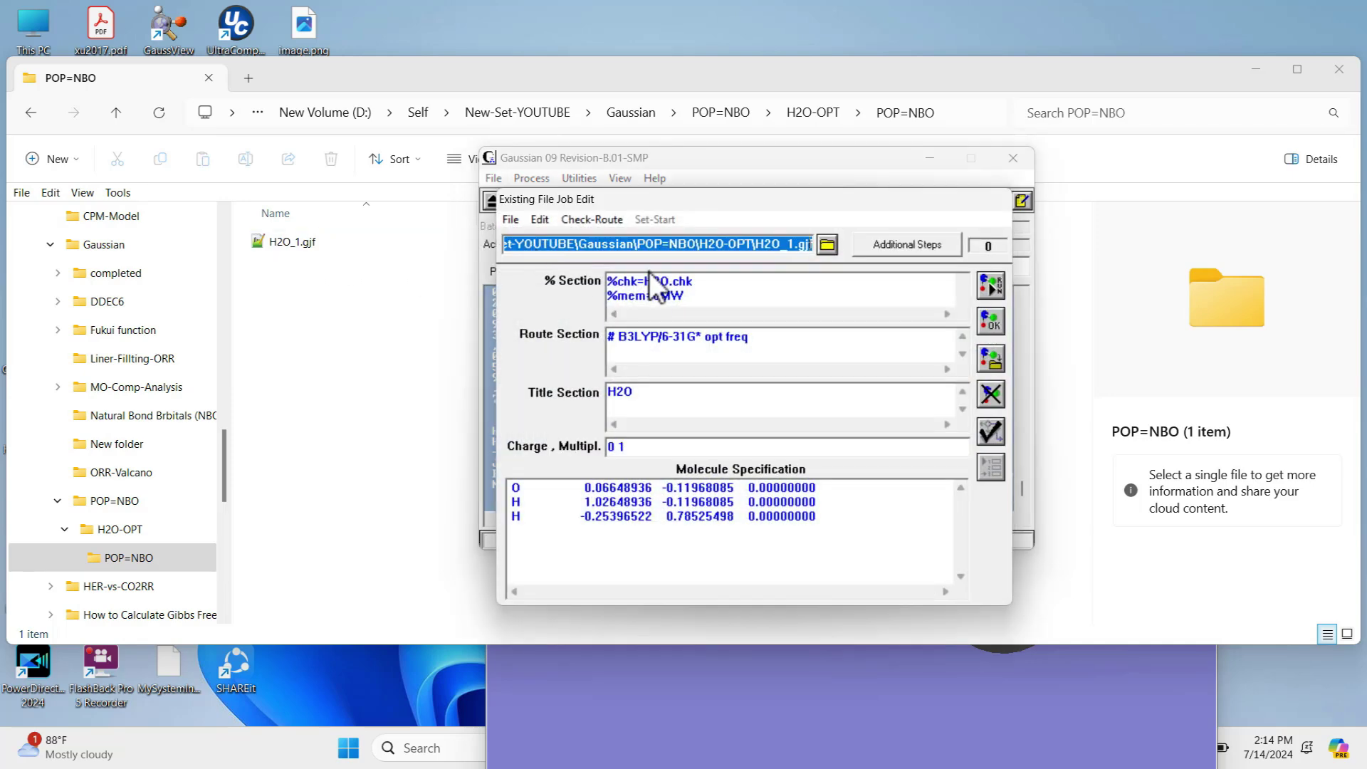
pyautogui.click(670, 282)
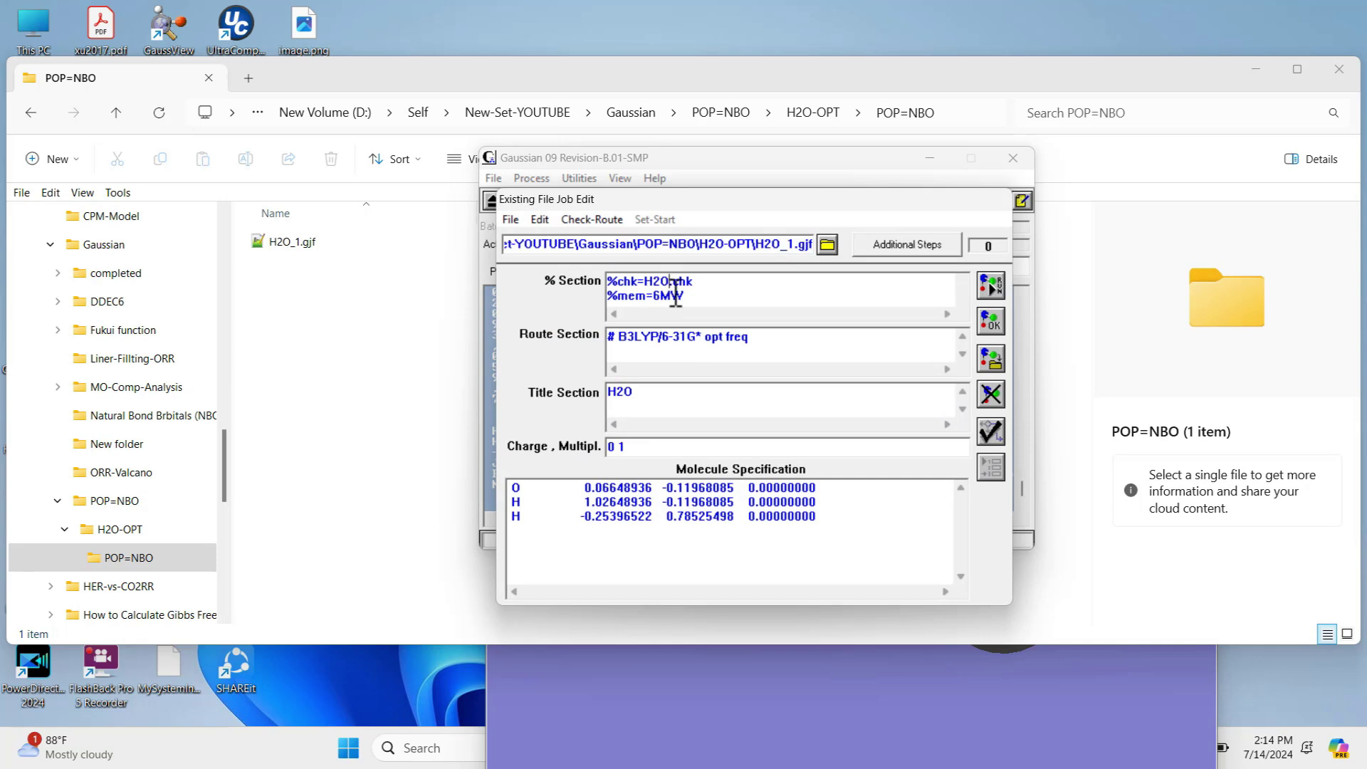
pyautogui.write('_NBO')
pyautogui.click(632, 392)
pyautogui.write('-NBO')
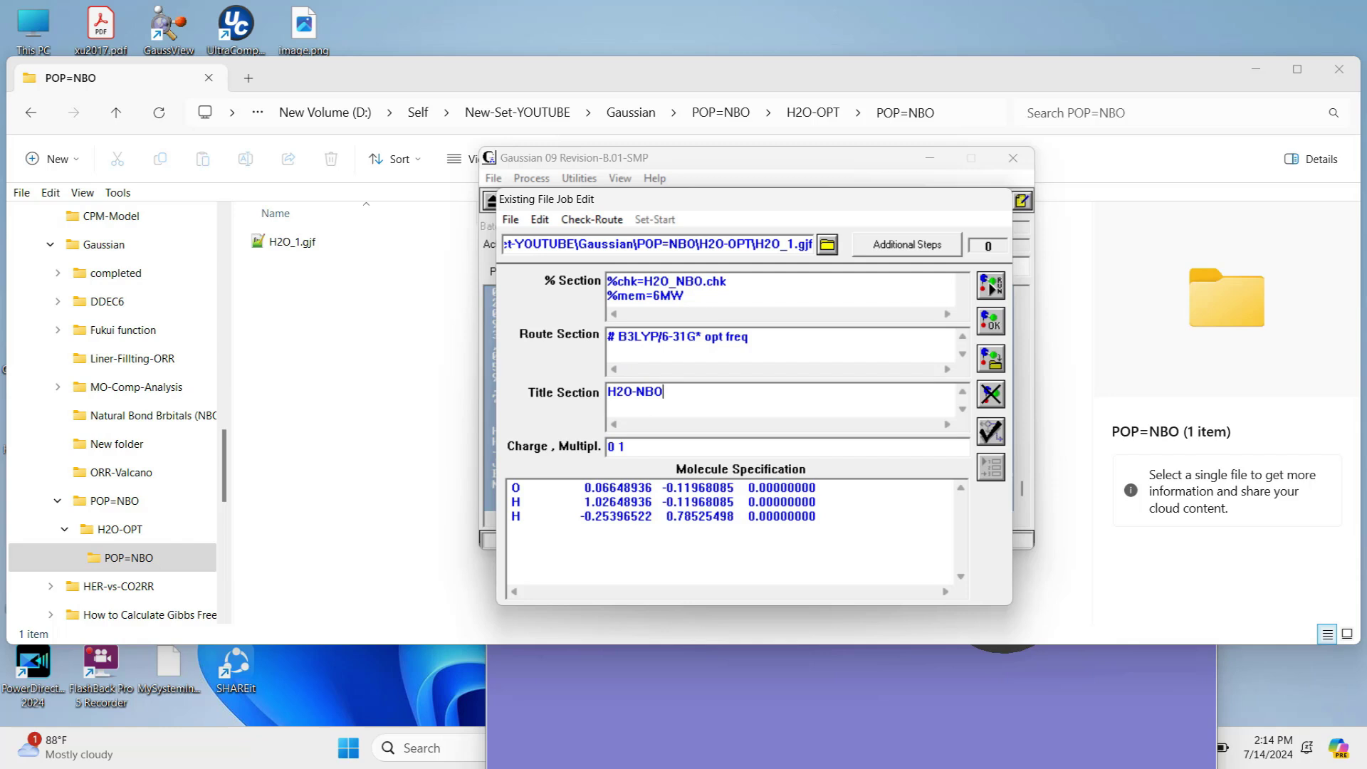
pyautogui.click(636, 392)
pyautogui.press('BackSpace')
pyautogui.write('_')
# - Replace the opt freq keywords in the route section with POP=NBO and check the remaining job settings
pyautogui.moveTo(705, 338); pyautogui.dragTo(858, 358)
pyautogui.press('BackSpace')
pyautogui.write('POP=NBO')
pyautogui.click(768, 309)
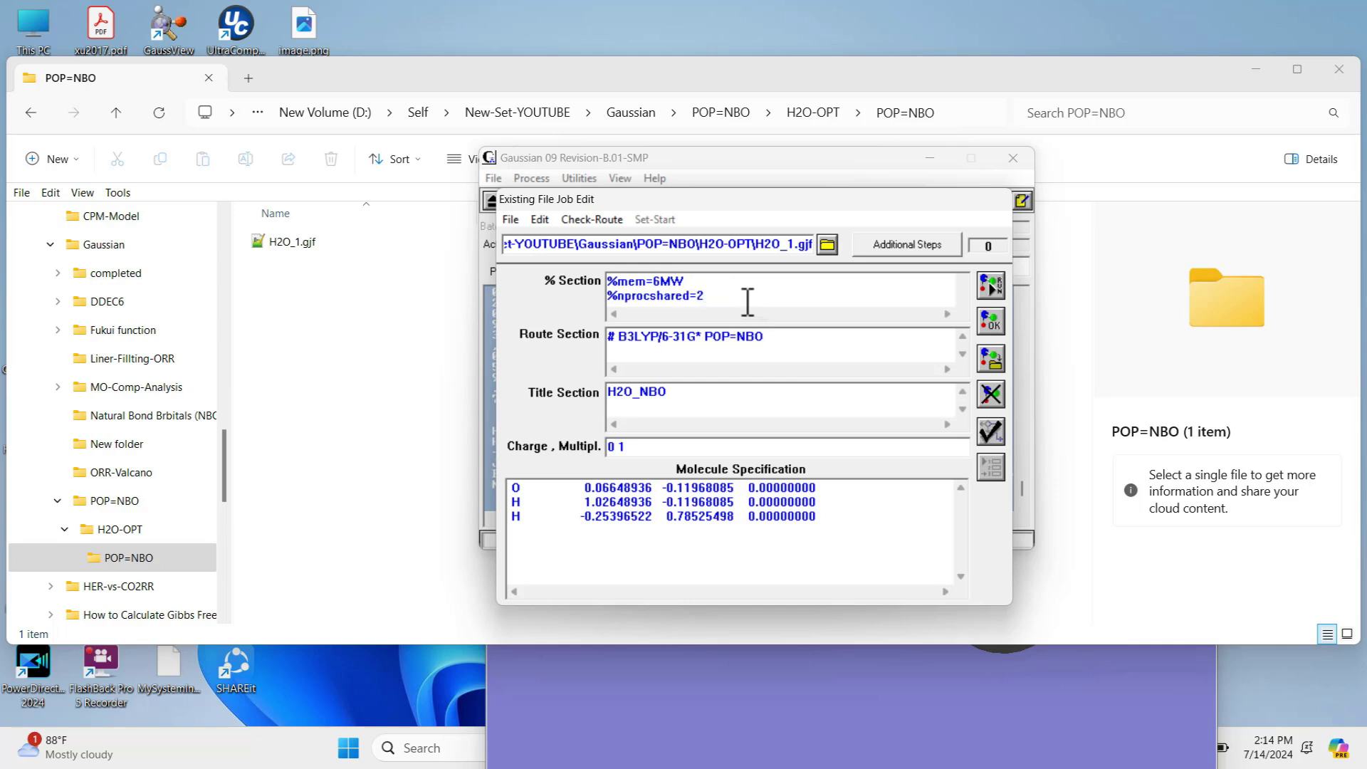
pyautogui.click(639, 447)
# - Clear the old molecule specification and copy the three optimized atom coordinate lines from H2O_1.gjf in the POP=NBO folder
pyautogui.moveTo(826, 518); pyautogui.dragTo(503, 494)
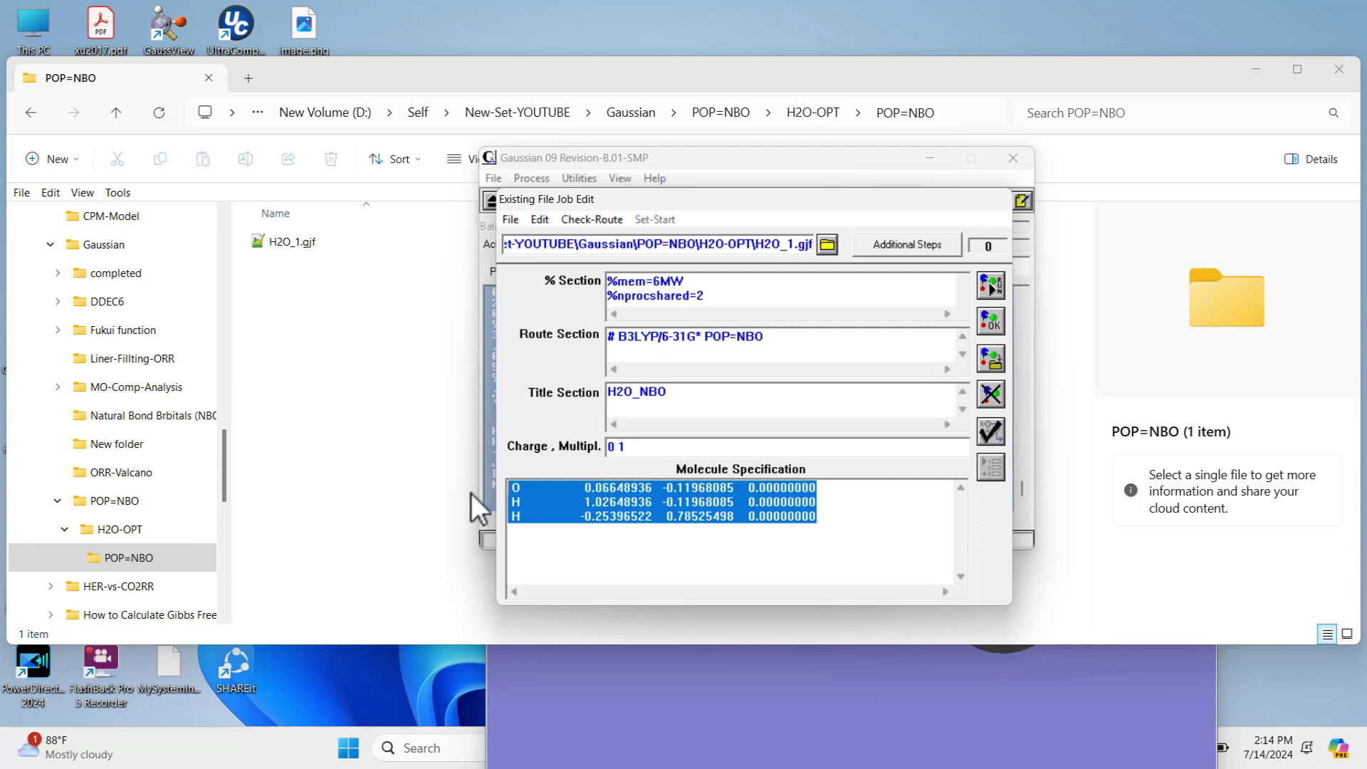
pyautogui.press('Delete')
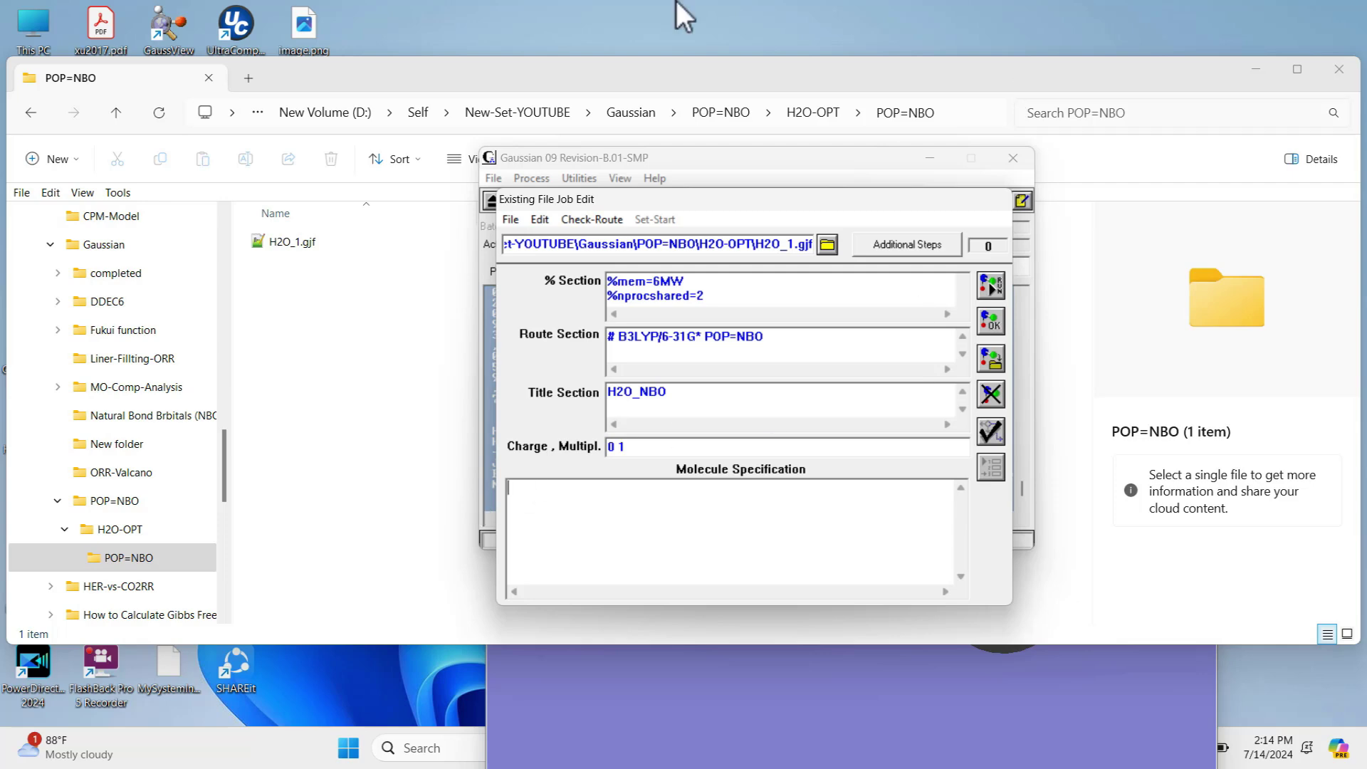
pyautogui.click(278, 238)
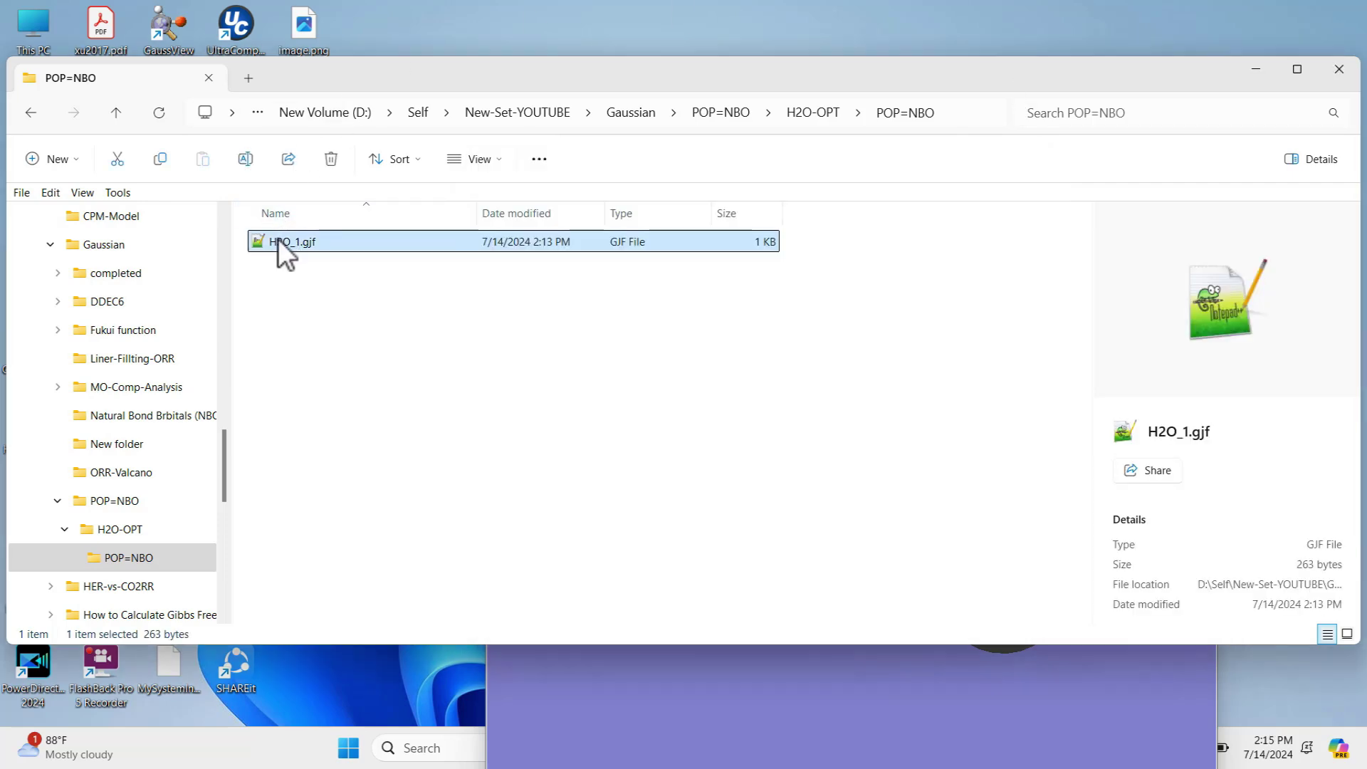
pyautogui.doubleClick(277, 237)
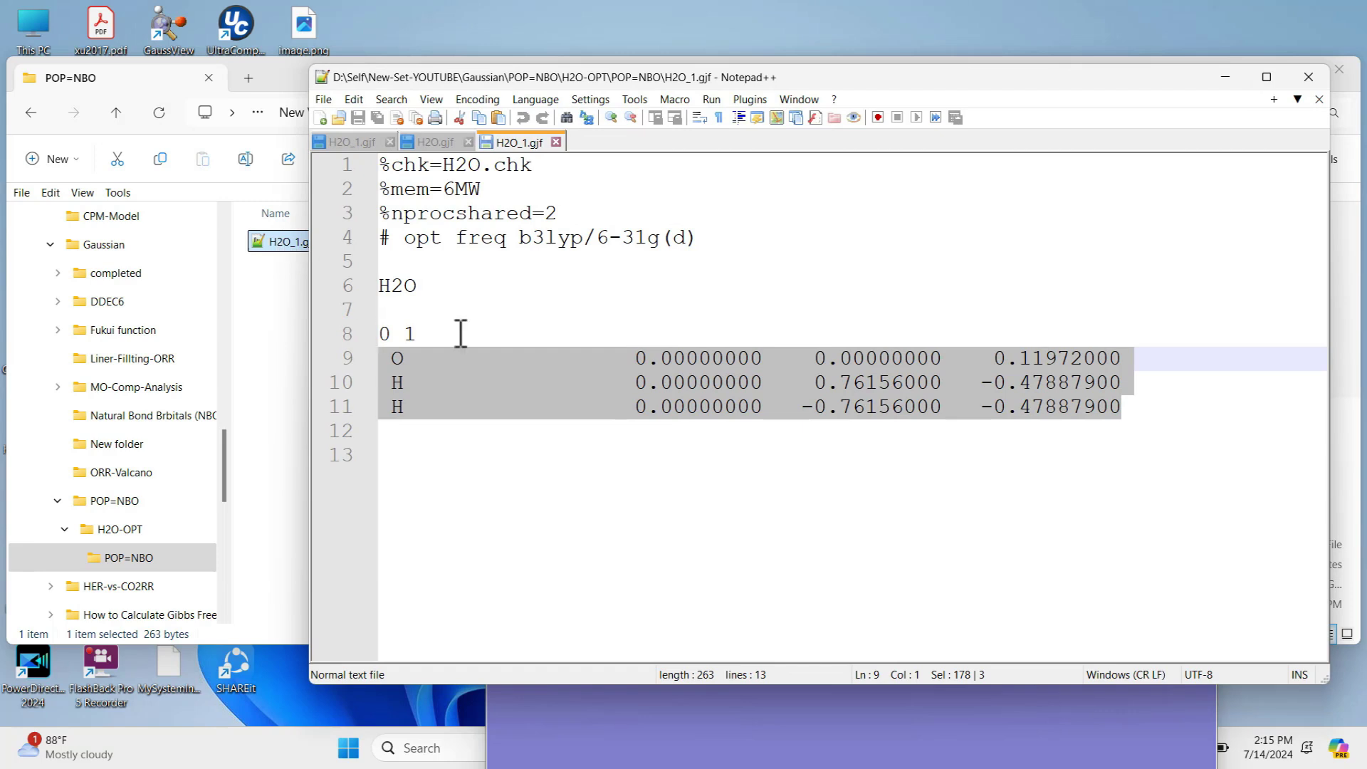
pyautogui.click(928, 432)
pyautogui.moveTo(1136, 409); pyautogui.dragTo(369, 346)
pyautogui.hotkey('ctrl', 'c')
pyautogui.click(1228, 77)
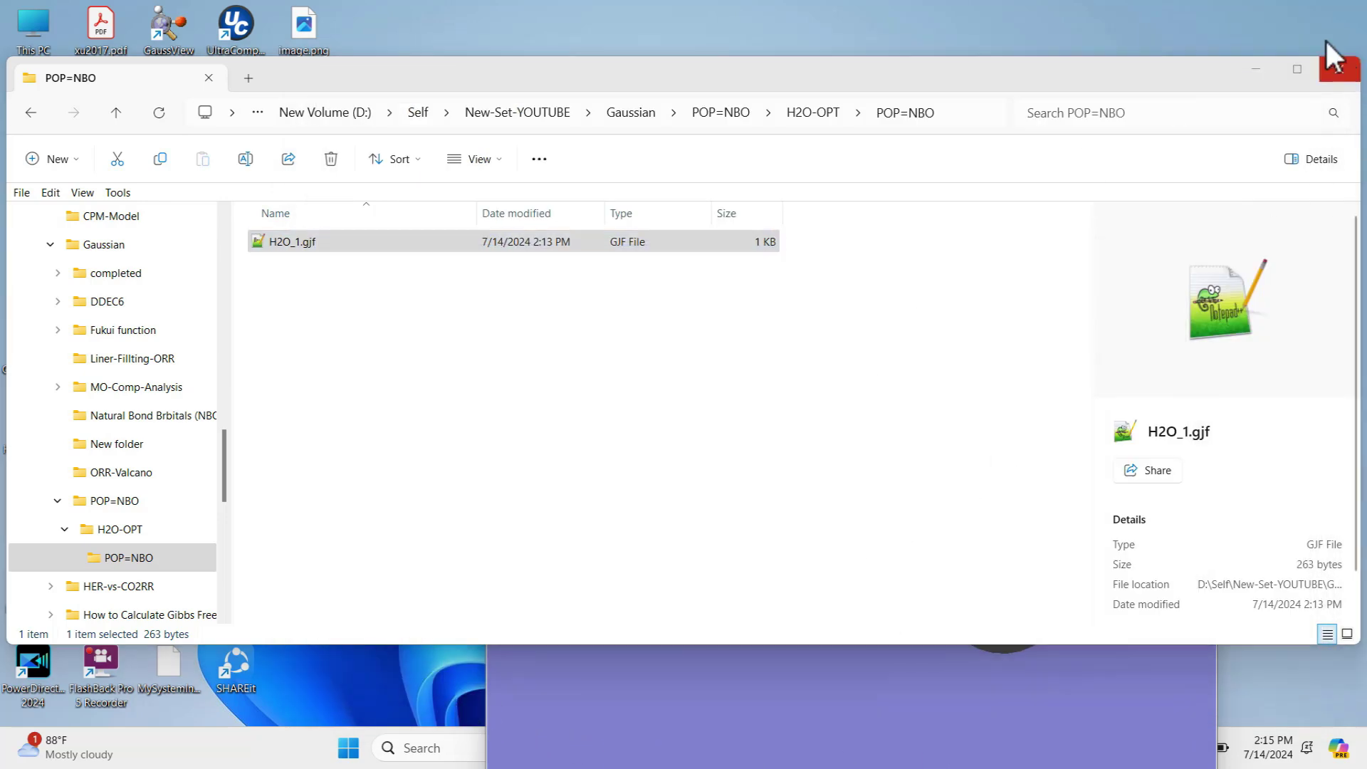
# - Return to the Gaussian job and insert the copied coordinates as the molecule specification, followed by several blank lines
pyautogui.click(1256, 70)
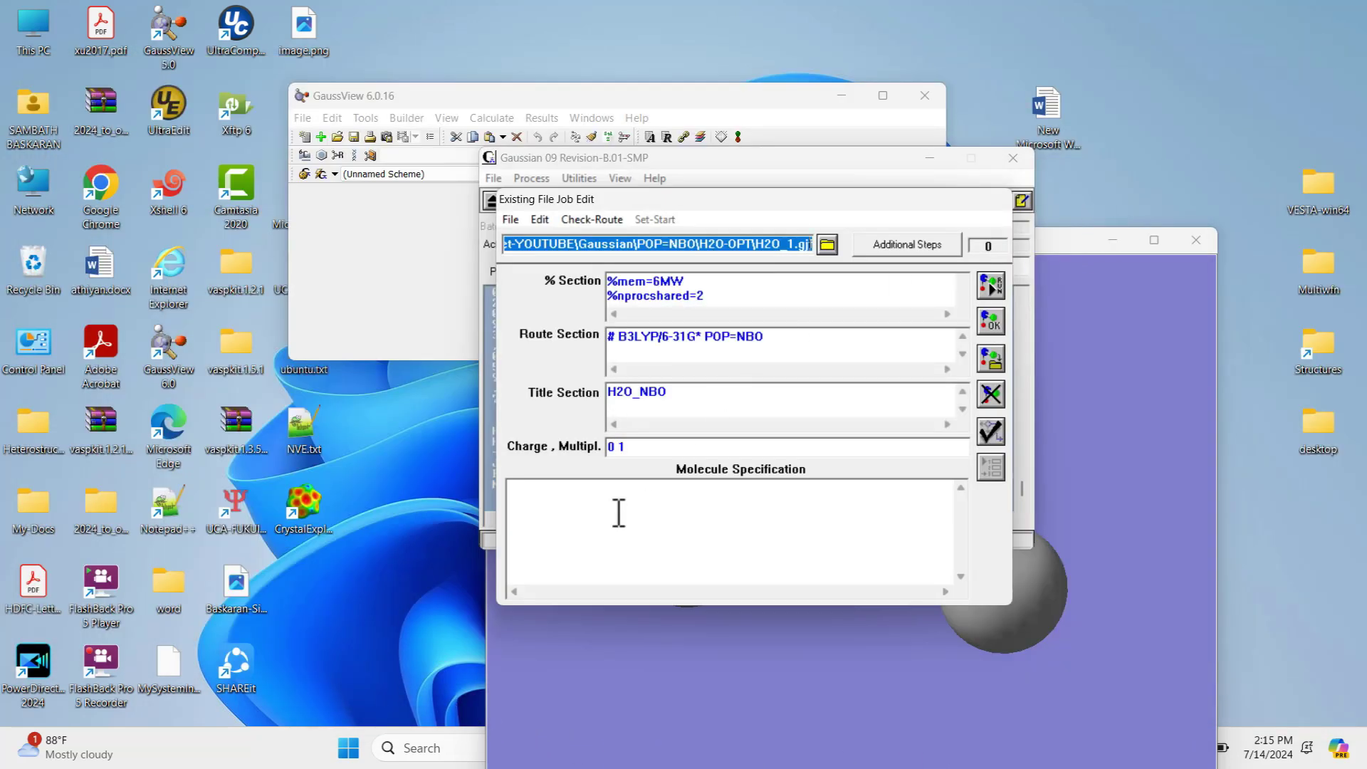
pyautogui.click(539, 513)
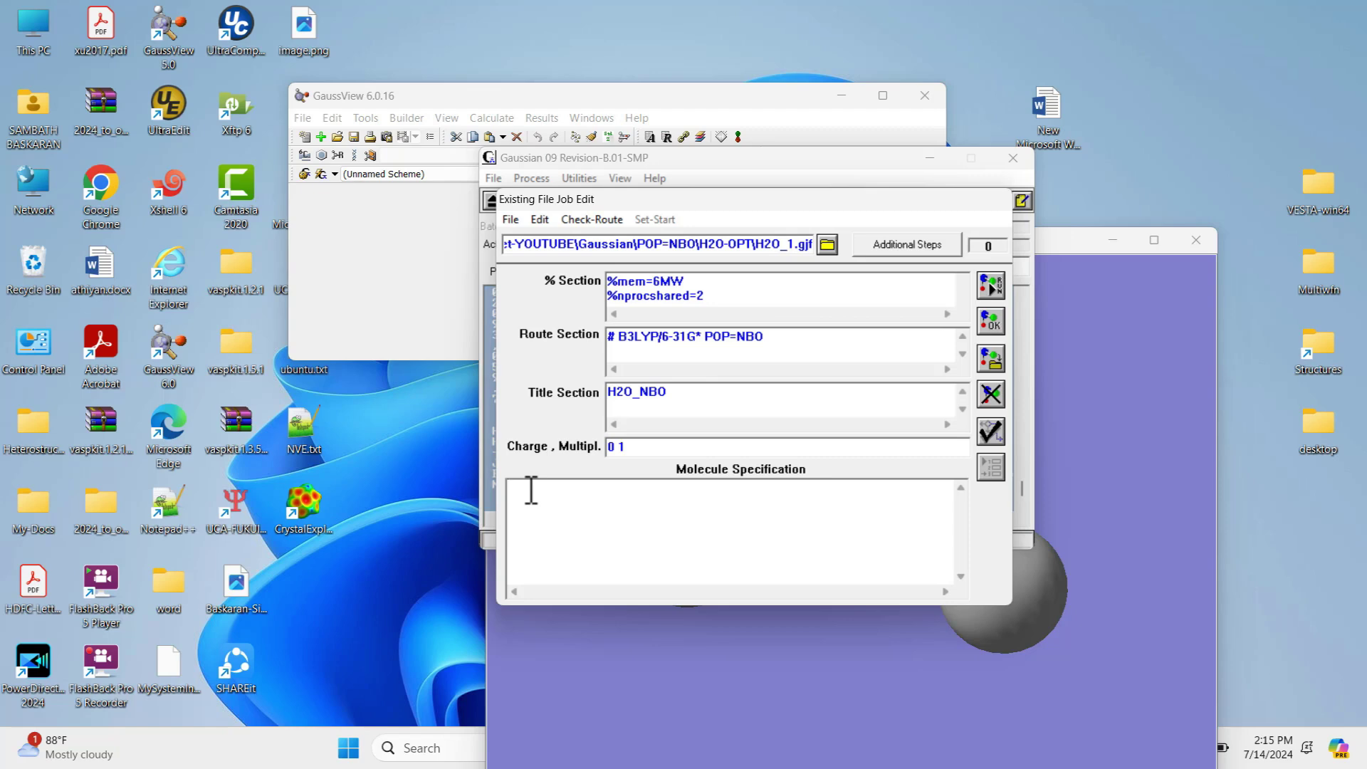
pyautogui.hotkey('ctrl', 'v')
pyautogui.press('Return')
pyautogui.press('Return')
pyautogui.press('Return')
pyautogui.press('Return')
pyautogui.press('Return')
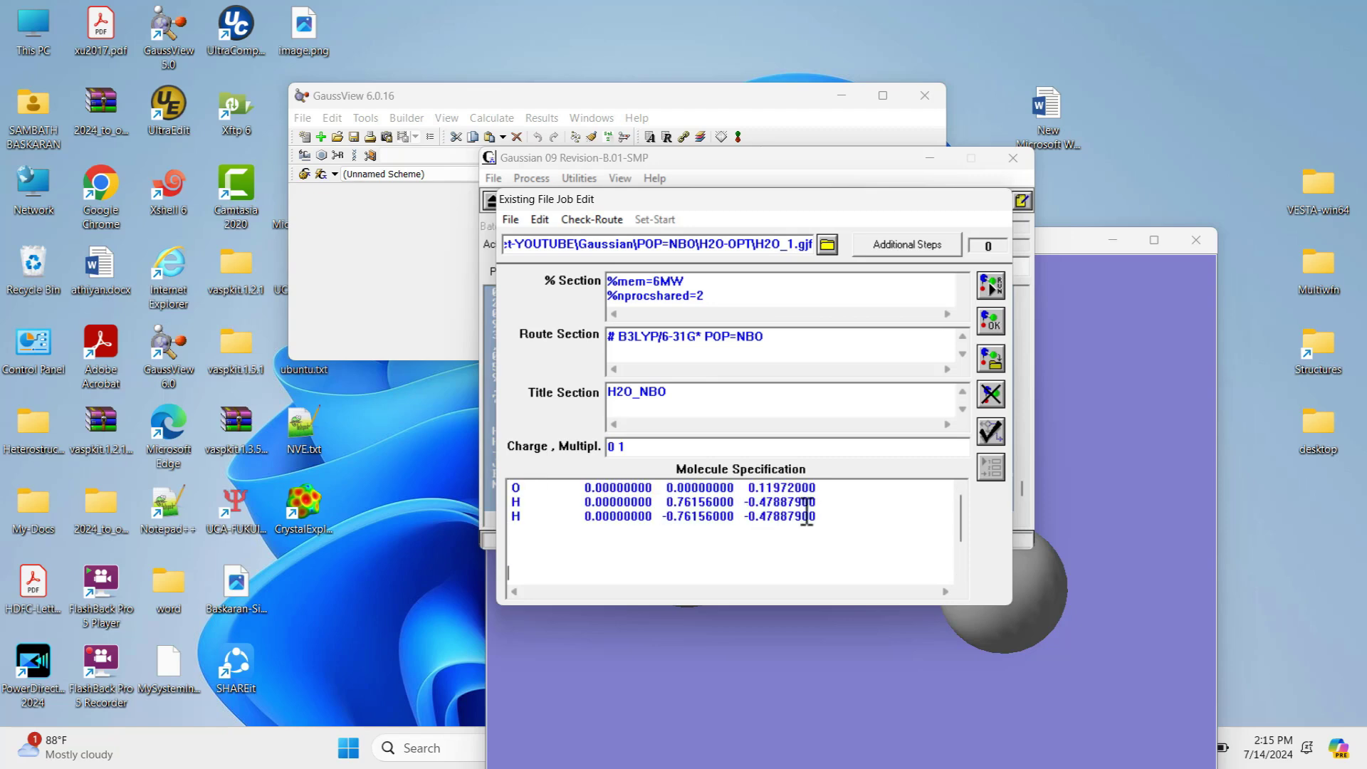
pyautogui.moveTo(959, 529); pyautogui.dragTo(963, 500)
# - Save the edited job under the name H2O_NBO in the POP=NBO folder inside H2O-OPT
pyautogui.click(511, 221)
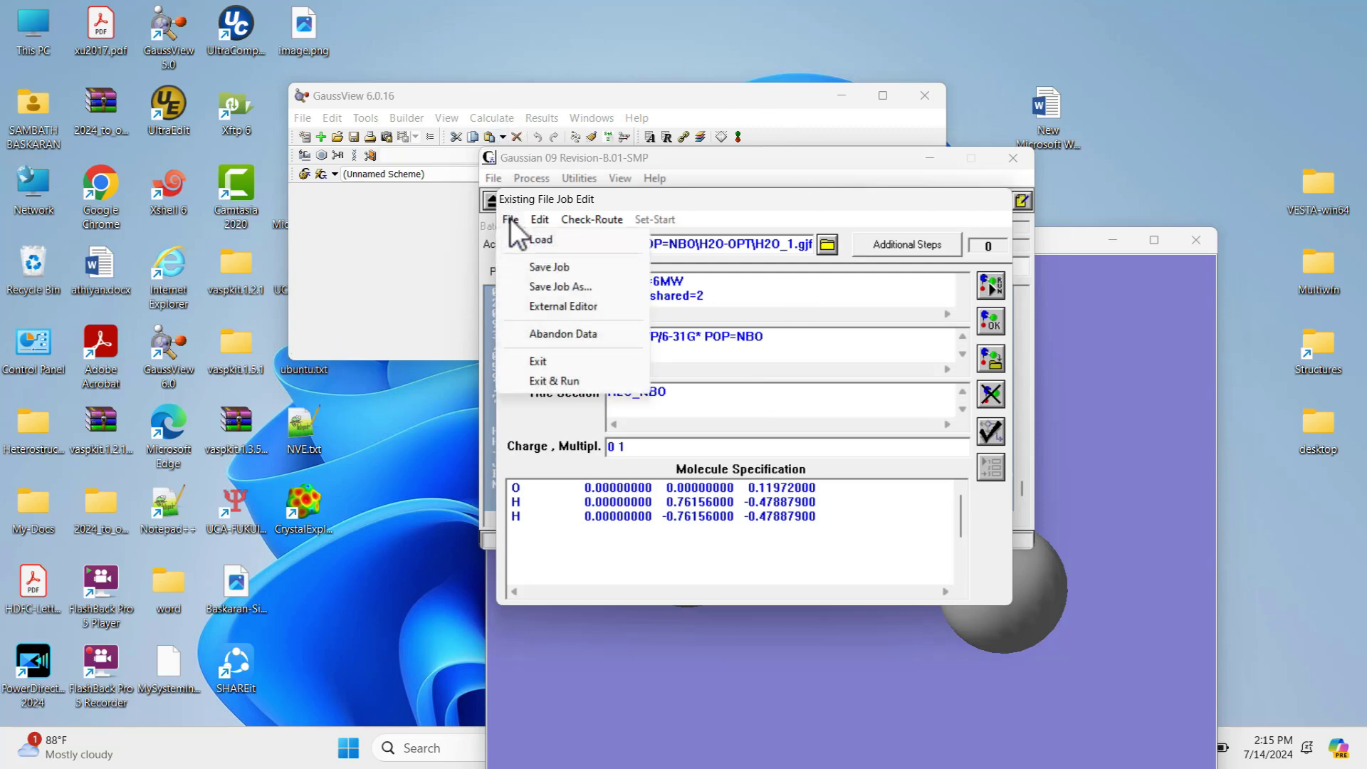
pyautogui.click(542, 288)
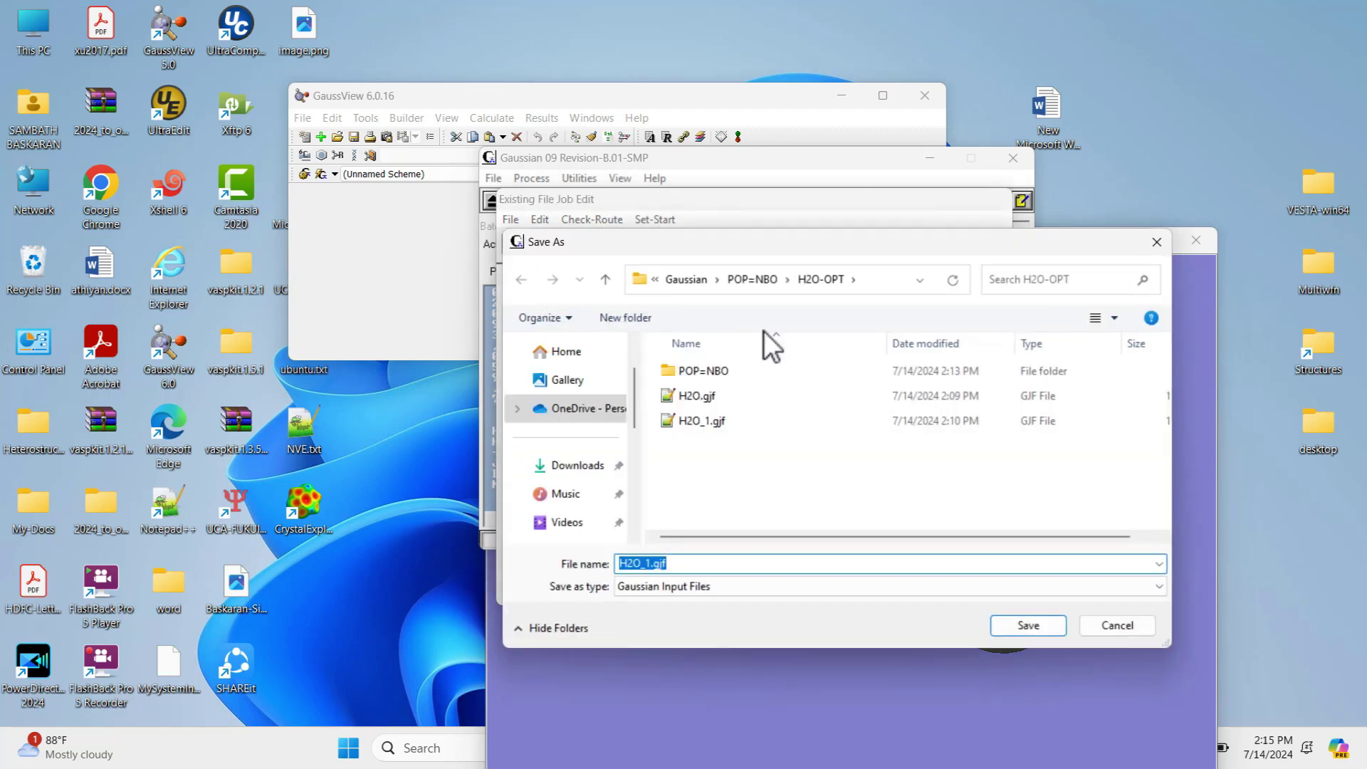
pyautogui.doubleClick(703, 371)
pyautogui.click(687, 563)
pyautogui.press('BackSpace')
pyautogui.press('BackSpace')
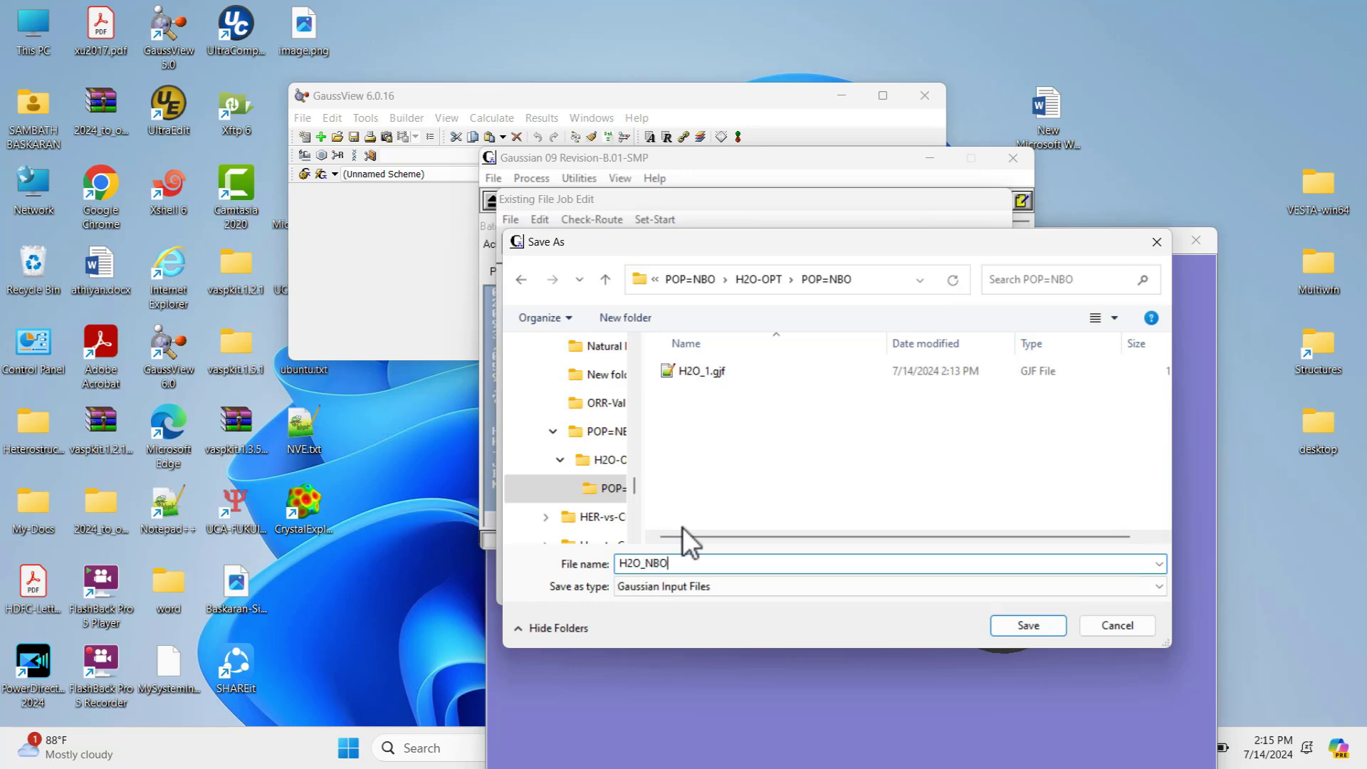
pyautogui.click(1020, 627)
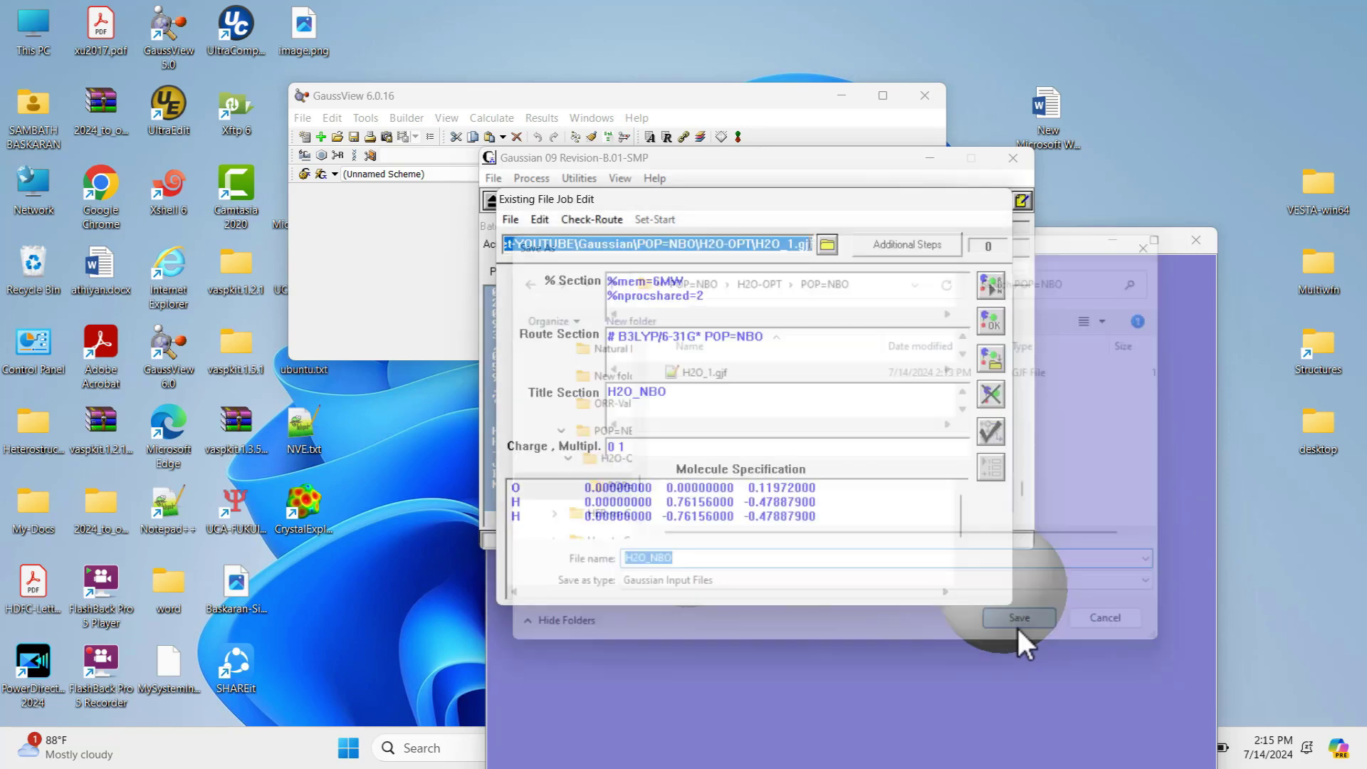
# - Run the NBO job with its output saved as H2O_NBO.out in the POP=NBO folder inside H2O-OPT
pyautogui.click(992, 285)
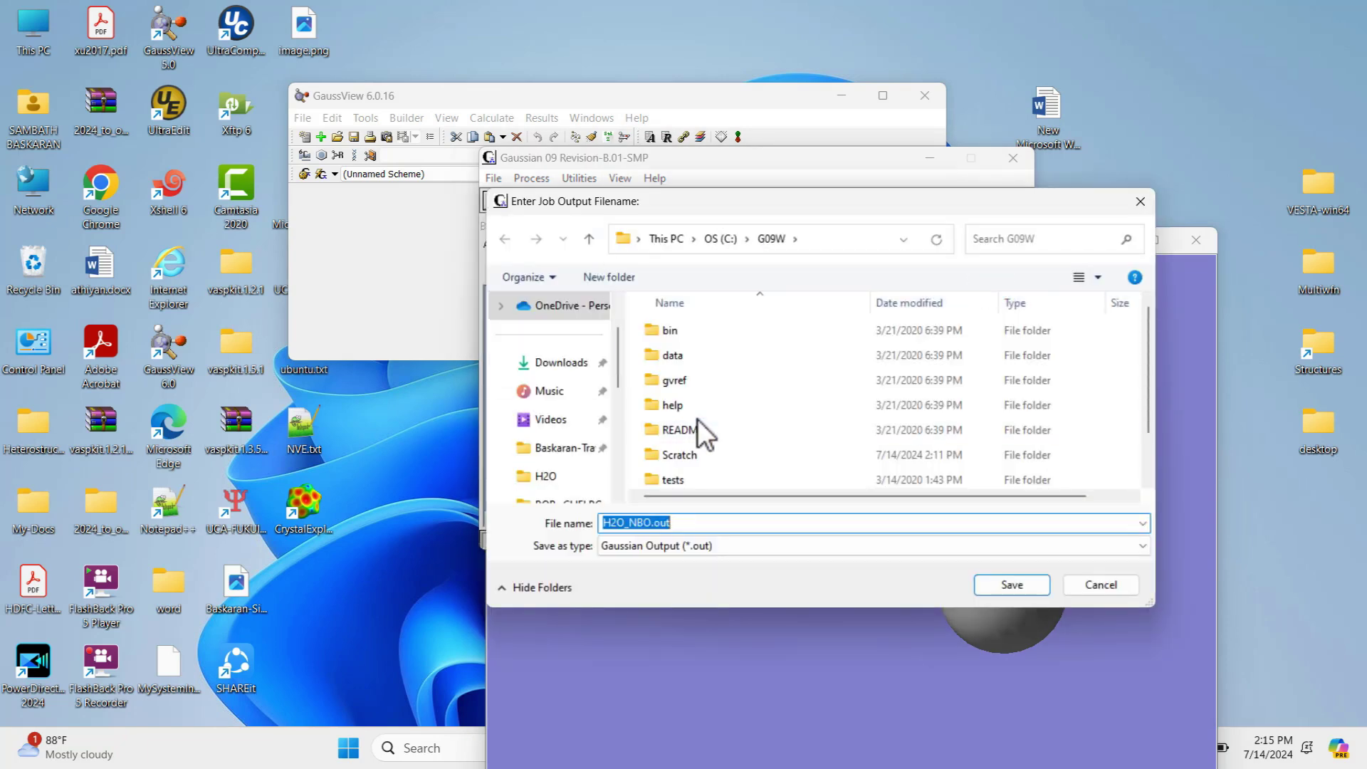
pyautogui.click(904, 241)
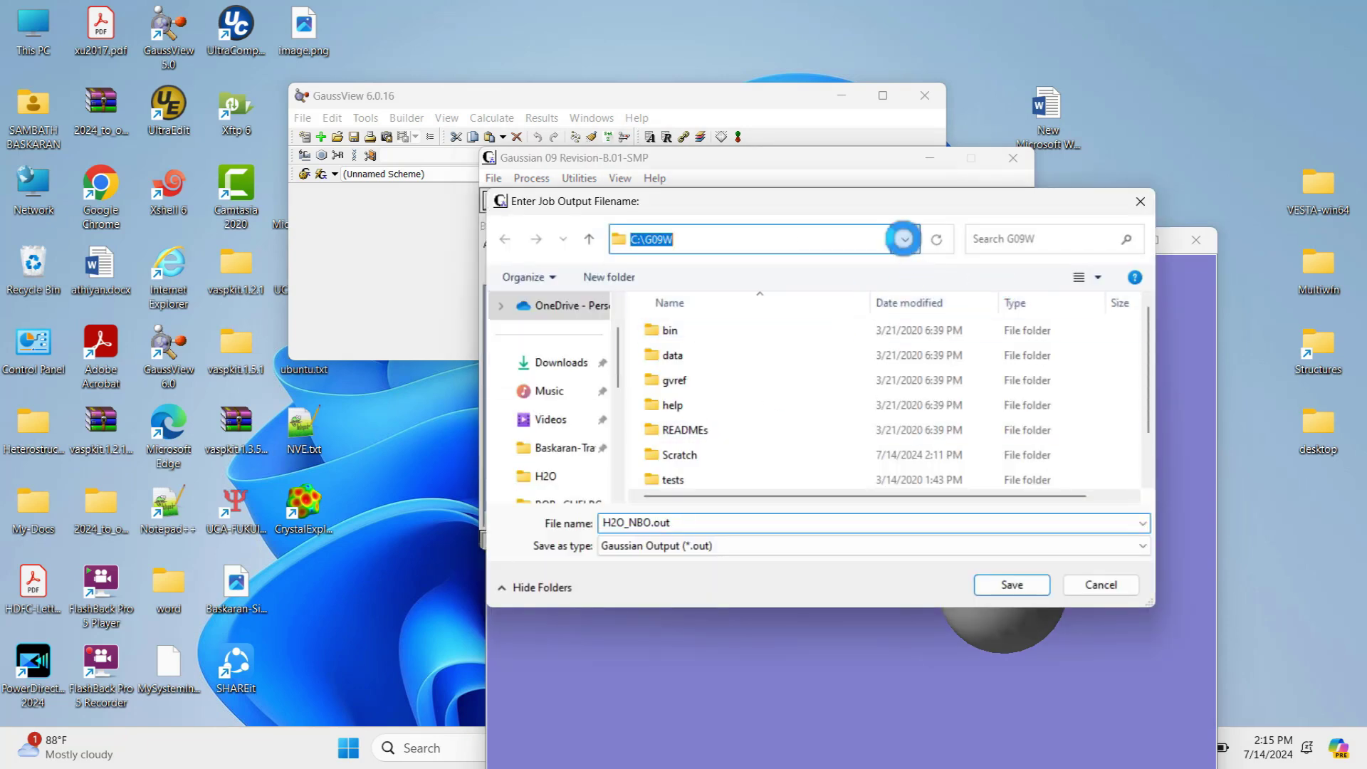
pyautogui.click(868, 261)
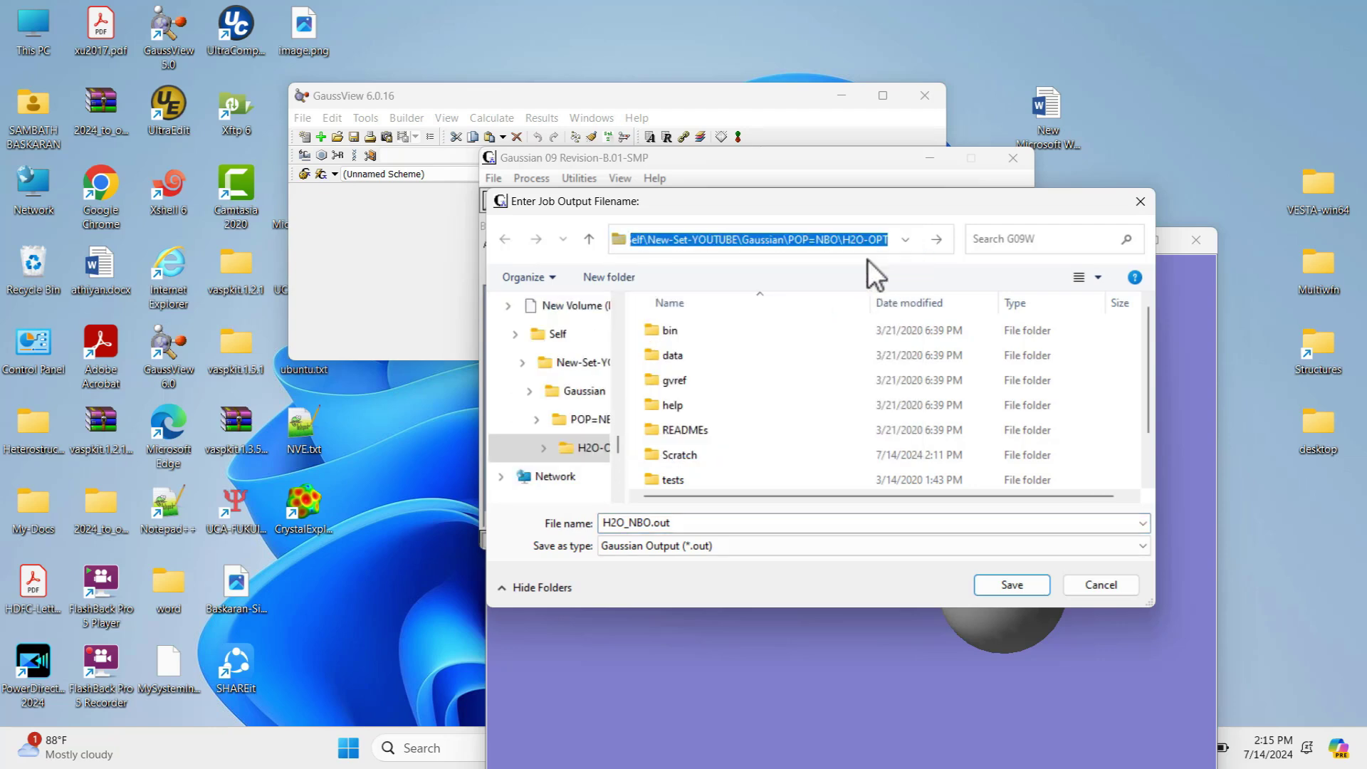
pyautogui.doubleClick(683, 332)
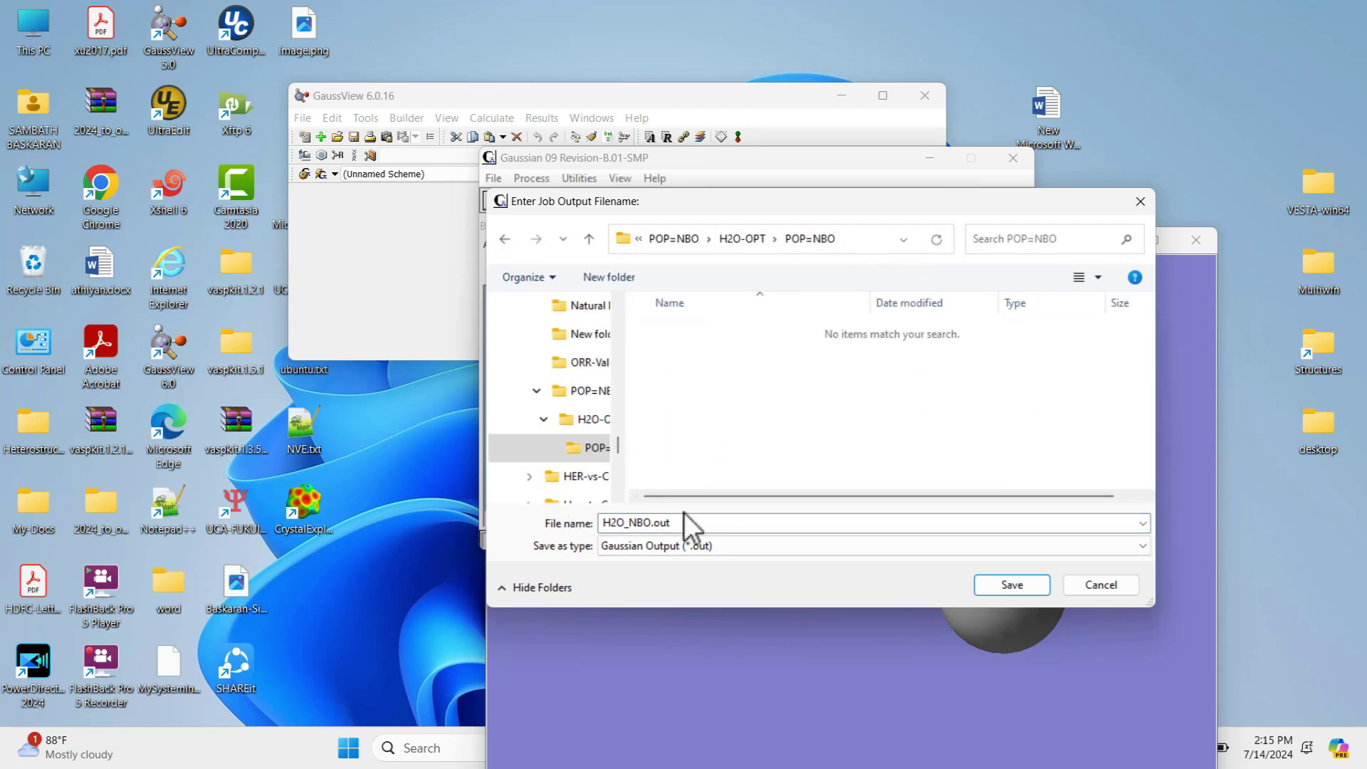
pyautogui.click(995, 581)
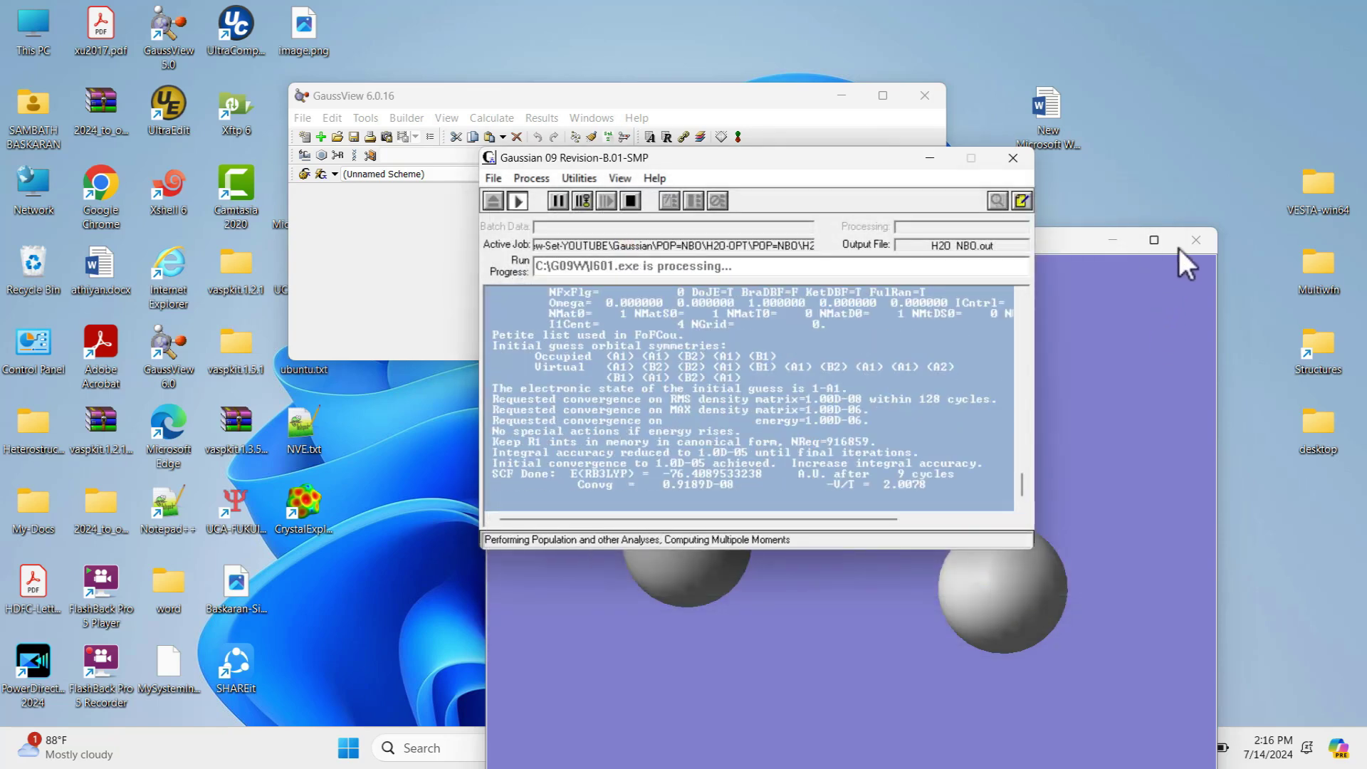
# - Clear the GaussView windows away and check the termination line of the Gaussian run
pyautogui.click(1187, 245)
pyautogui.click(840, 96)
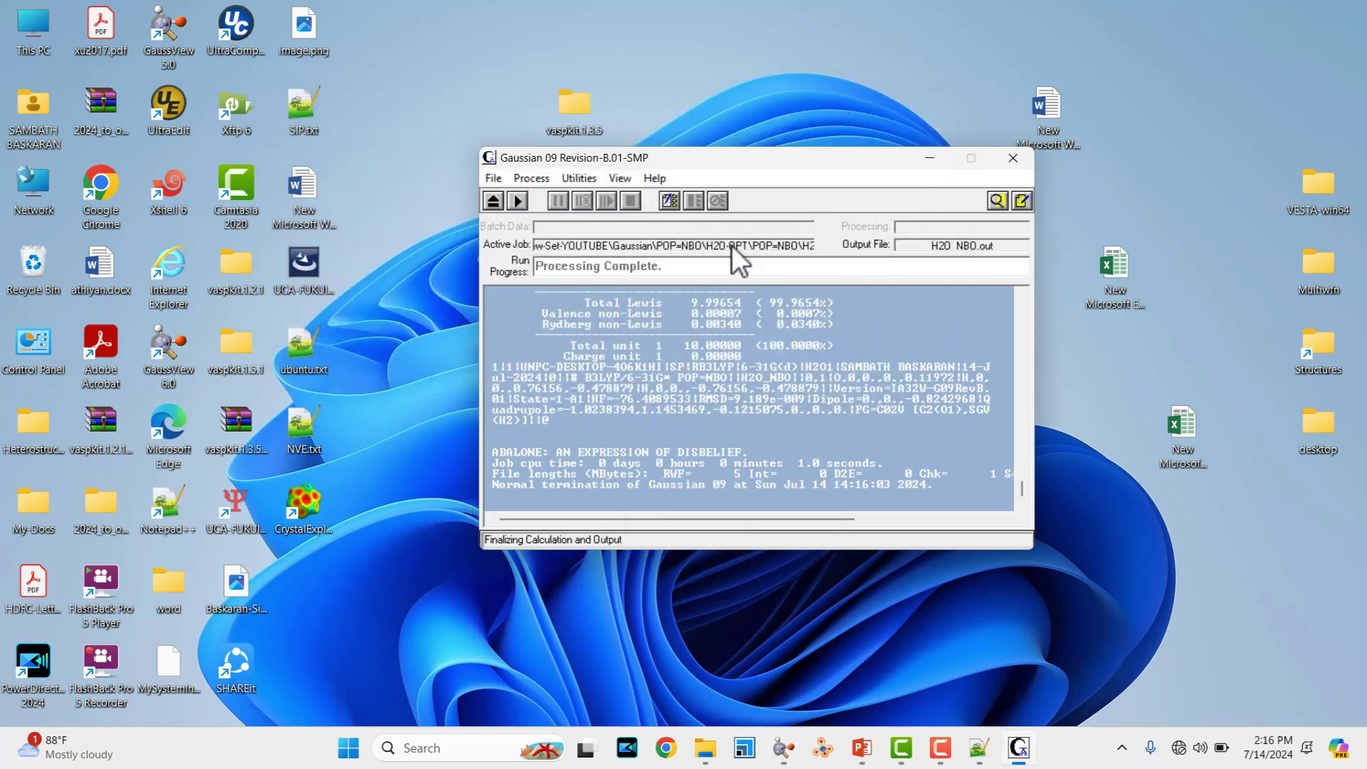
pyautogui.click(705, 749)
pyautogui.click(706, 748)
pyautogui.moveTo(512, 490); pyautogui.dragTo(704, 491)
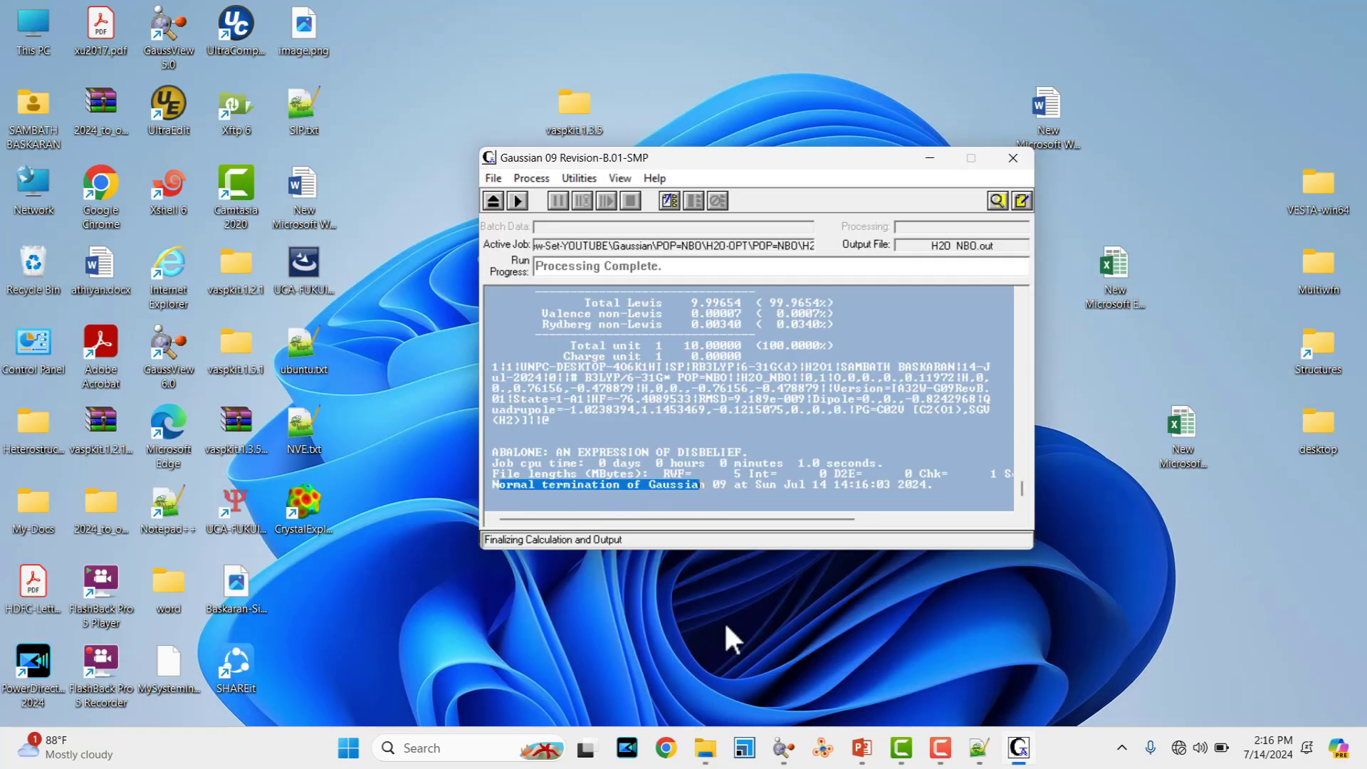
# - Open H2O_NBO.out from the POP=NBO folder in Notepad++ and maximize the editor window
pyautogui.click(714, 754)
pyautogui.click(327, 292)
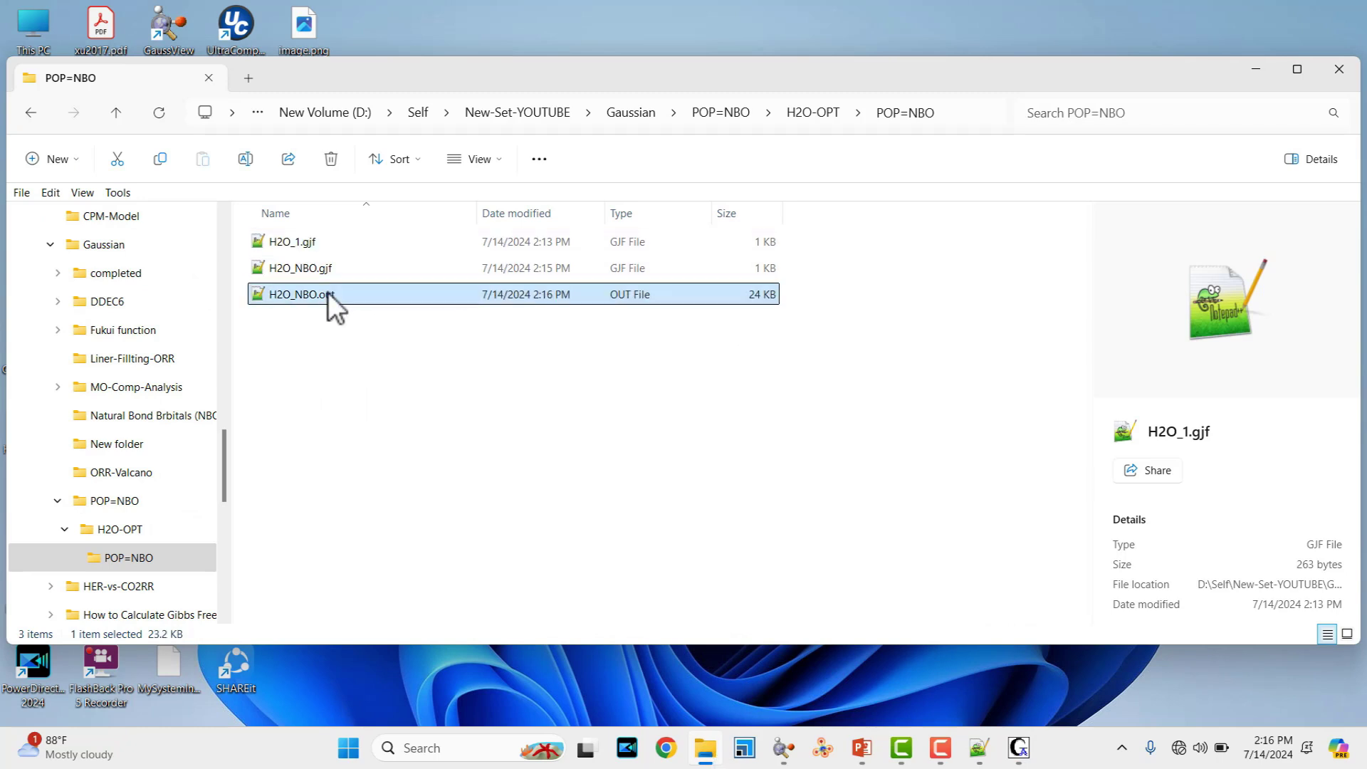
pyautogui.rightClick(322, 296)
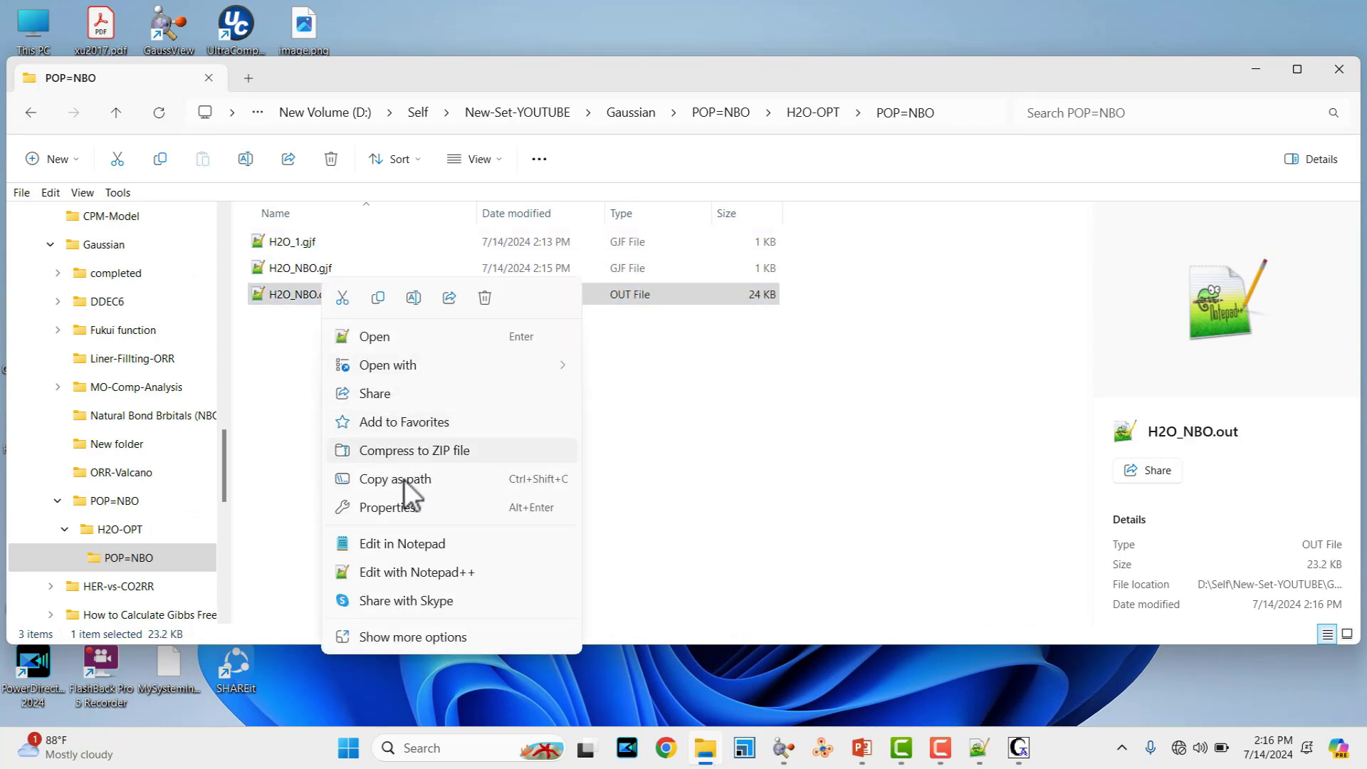
pyautogui.click(393, 575)
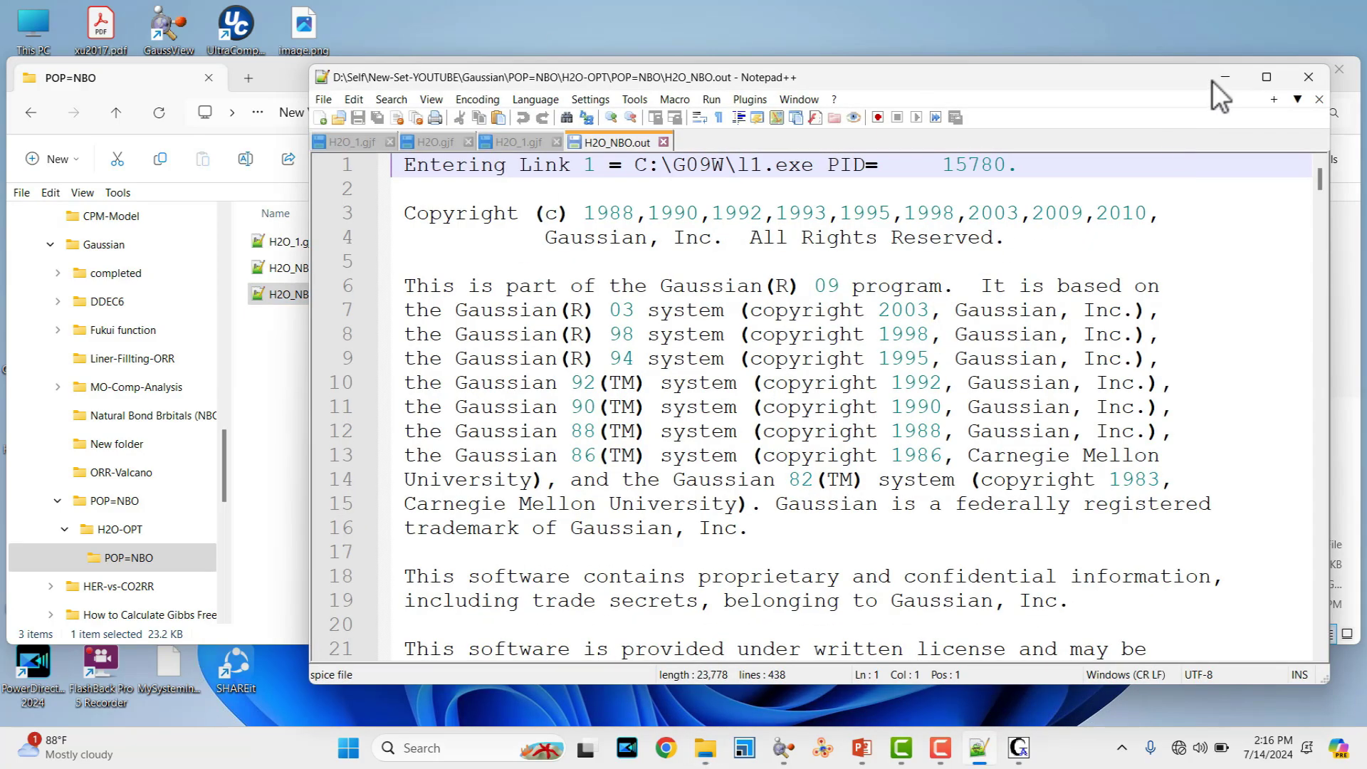
pyautogui.click(1267, 76)
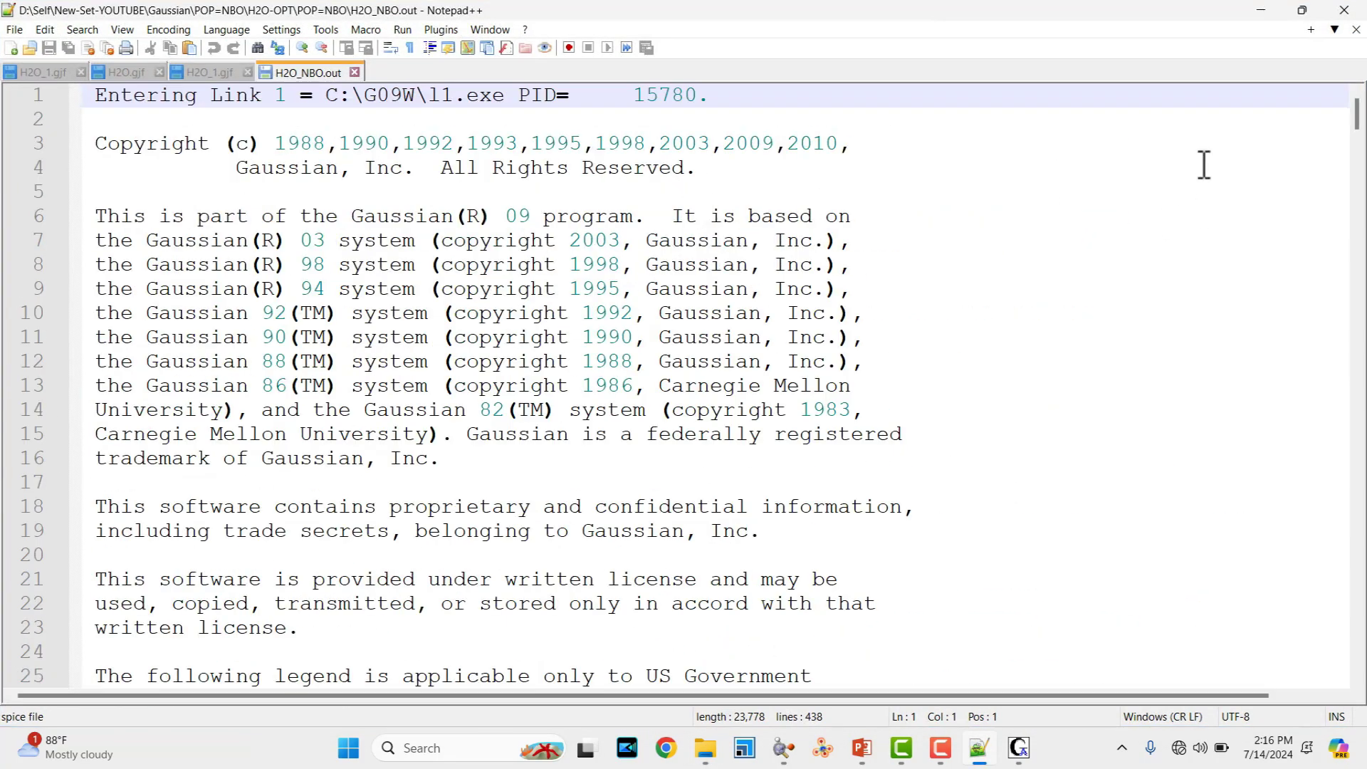
# - Examine the Summary of Natural Population Analysis in H2O_NBO.out and highlight the oxygen atom's natural charge
pyautogui.moveTo(1361, 117); pyautogui.dragTo(1308, 398)
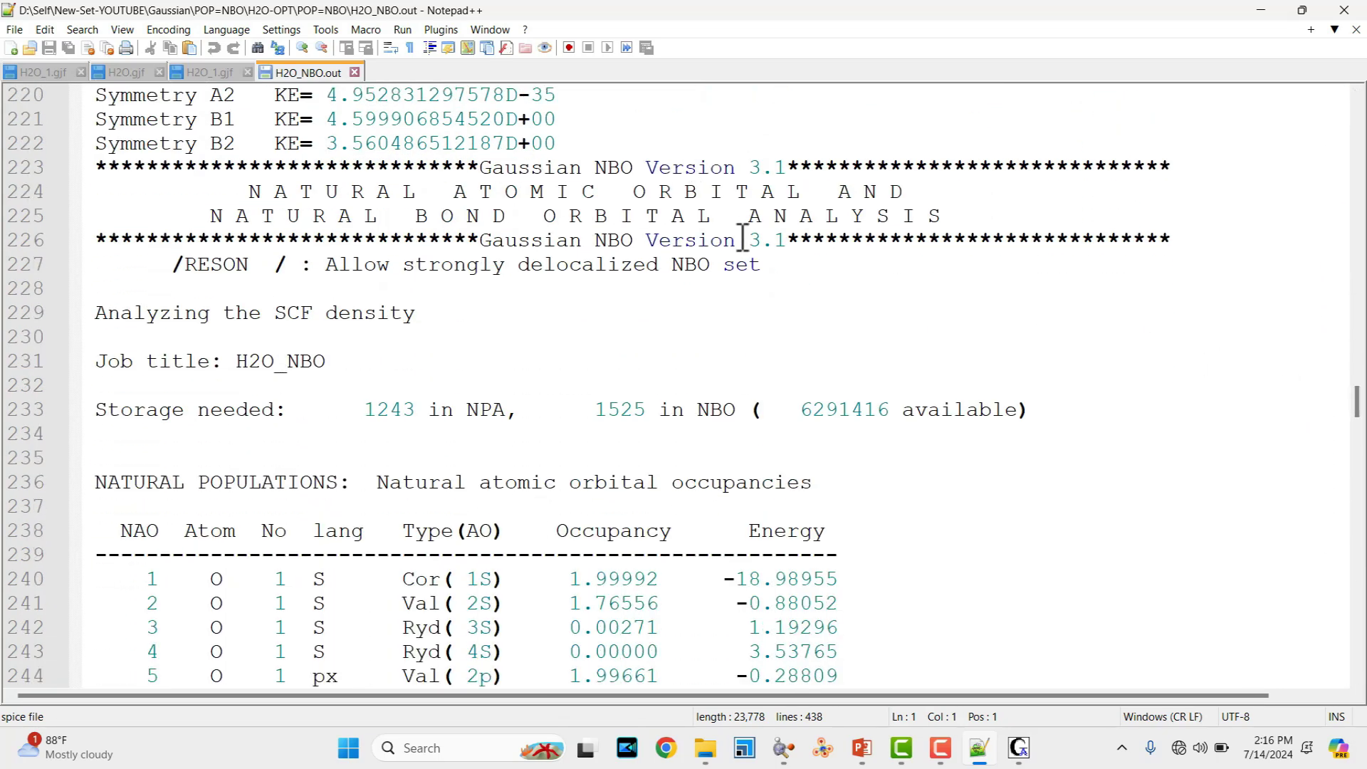
pyautogui.moveTo(1356, 409); pyautogui.dragTo(1357, 451)
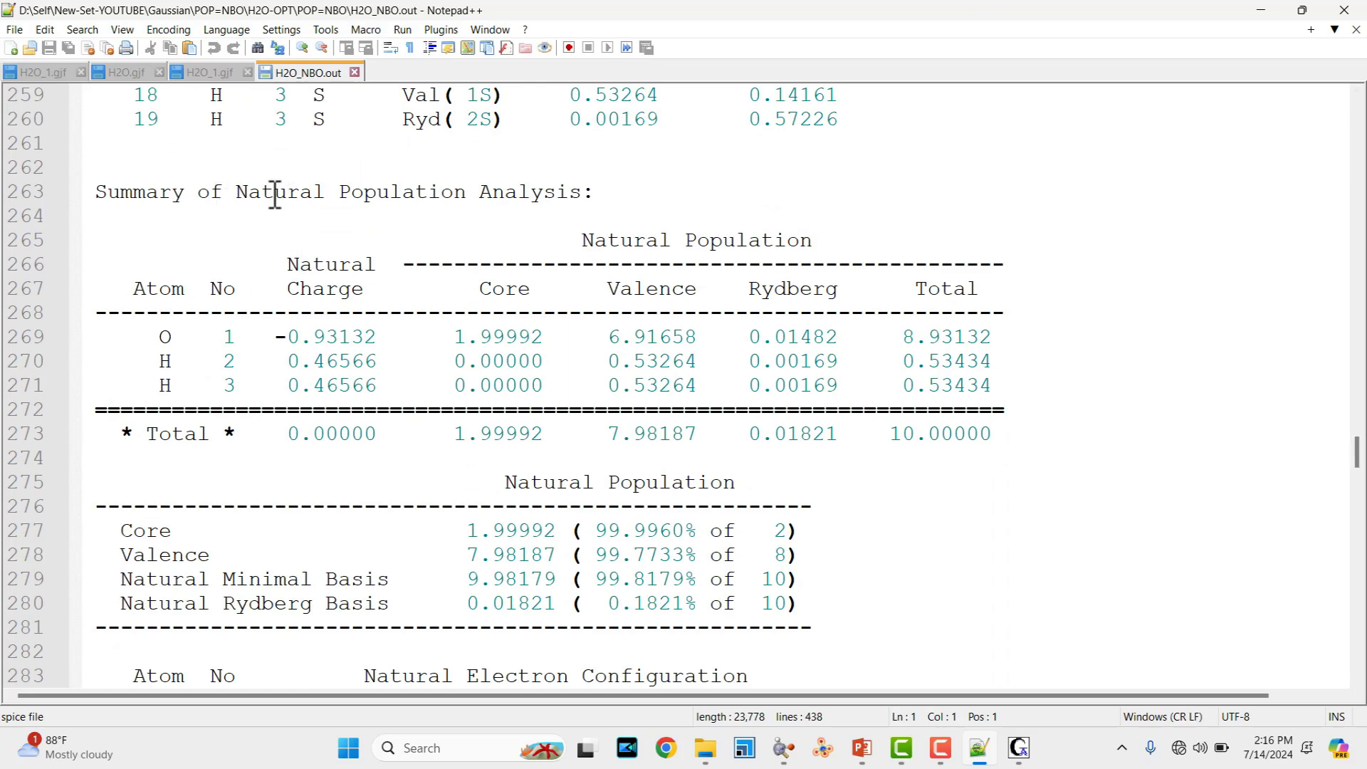
pyautogui.moveTo(158, 336); pyautogui.dragTo(377, 337)
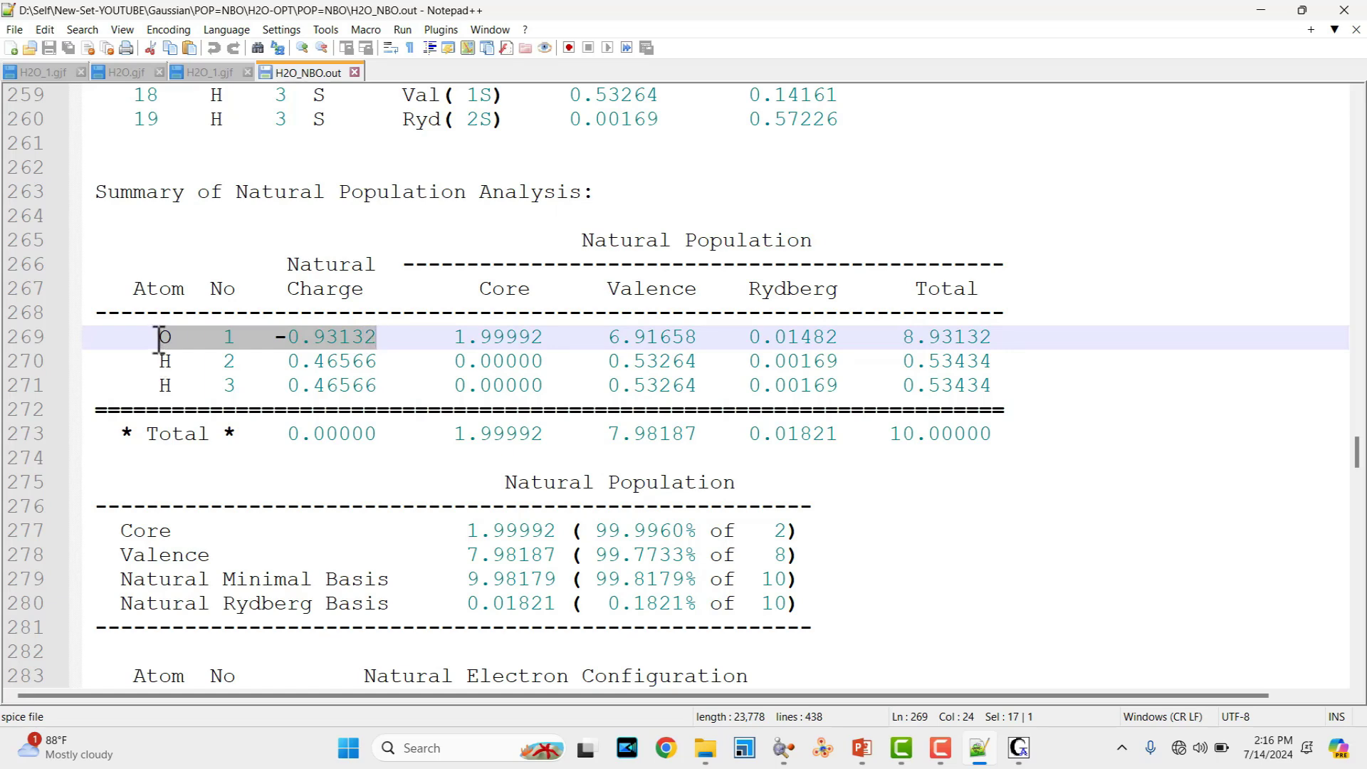